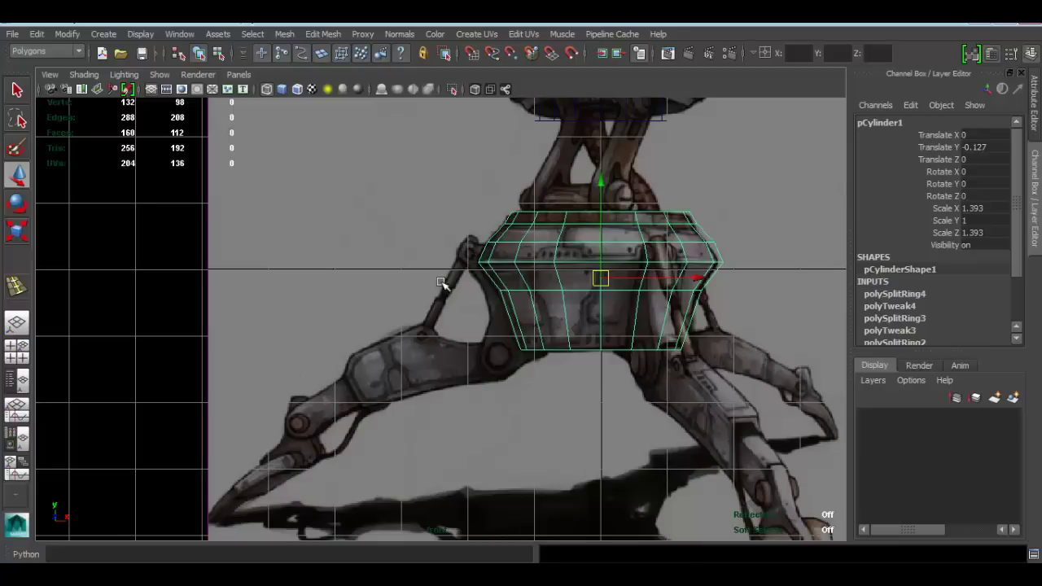
Step: Examine the reference drawing's left hip joint and the body's lower edge in the front view
{"action": "middle_click_drag", "start_coordinate": [508, 291], "coordinate": [508, 311], "text": "alt"}
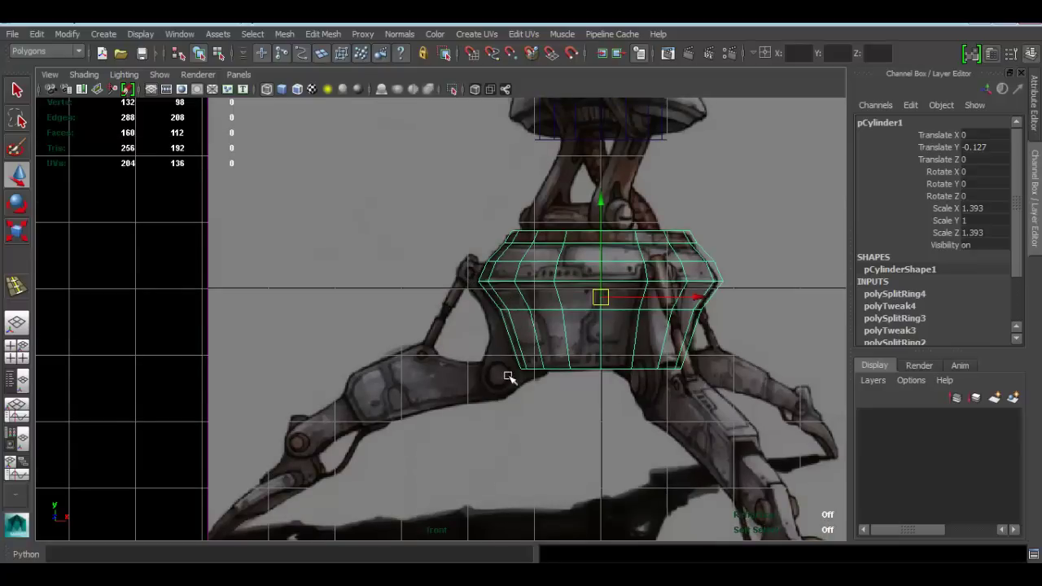
{"action": "scroll", "coordinate": [511, 376], "scroll_direction": "up", "scroll_amount": 2}
{"action": "middle_click_drag", "start_coordinate": [516, 373], "coordinate": [444, 275], "text": "alt"}
{"action": "scroll", "coordinate": [461, 284], "scroll_direction": "up", "scroll_amount": 1}
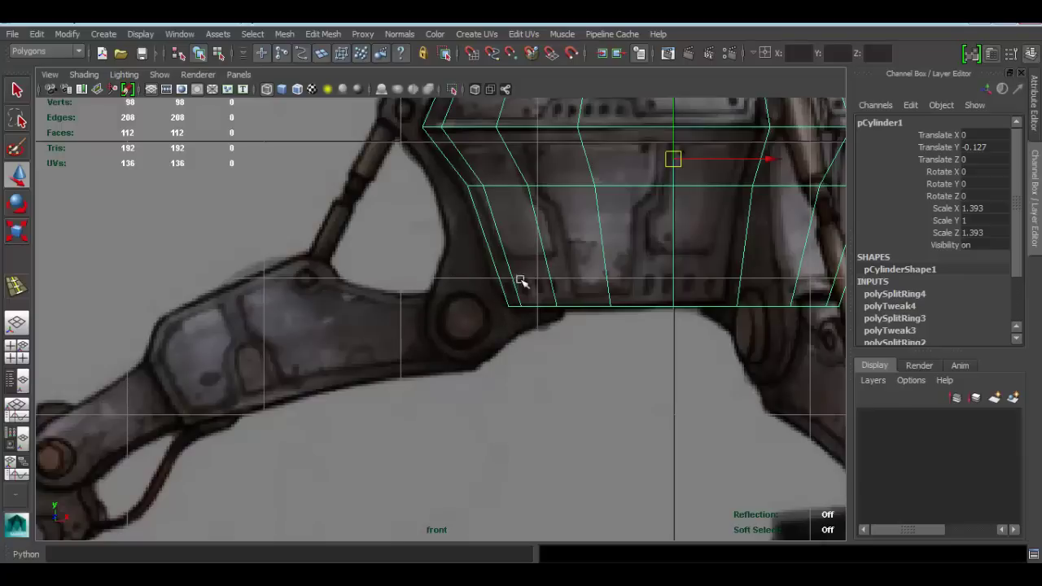
{"action": "scroll", "coordinate": [529, 247], "scroll_direction": "down", "scroll_amount": 3}
{"action": "key", "text": "space"}
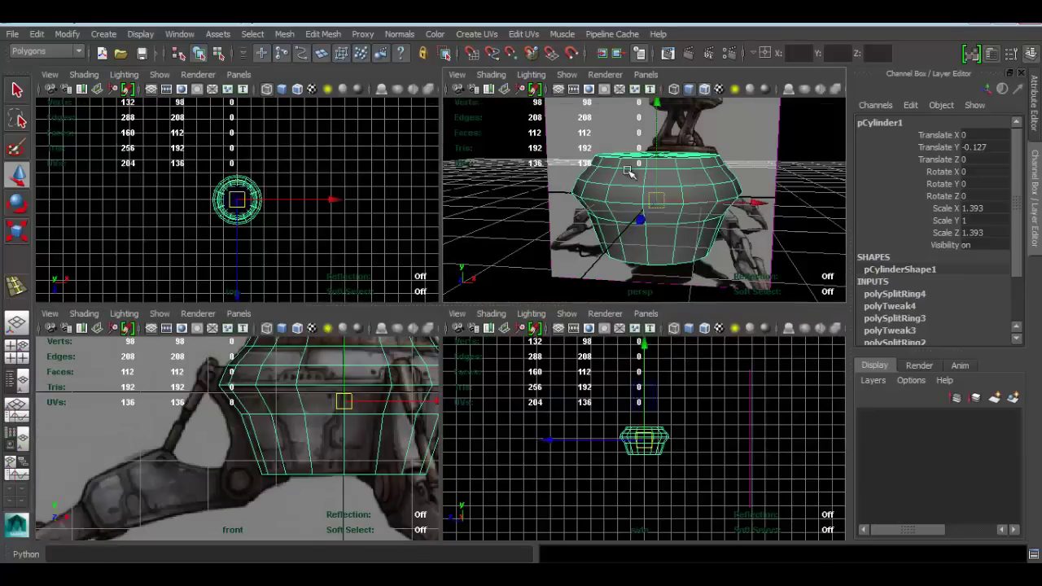
{"action": "key", "text": "space"}
{"action": "scroll", "coordinate": [505, 181], "scroll_direction": "down", "scroll_amount": 5}
Step: Duplicate the upright cylinder above the body and move the copy forward to about 3.159 in Z
{"action": "left_click", "coordinate": [488, 207]}
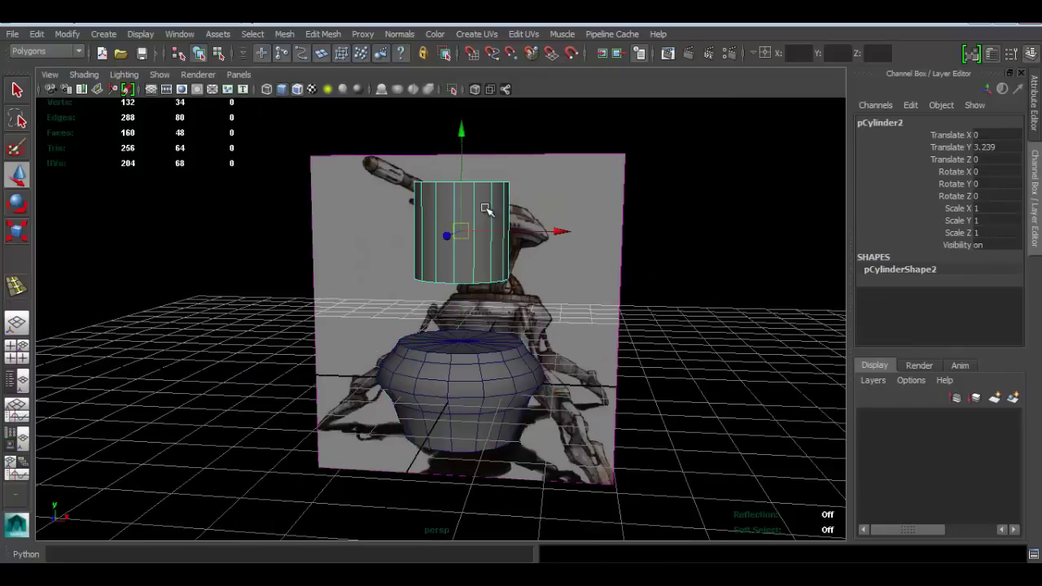
{"action": "key", "text": "f"}
{"action": "left_click_drag", "start_coordinate": [512, 209], "coordinate": [389, 259], "text": "alt"}
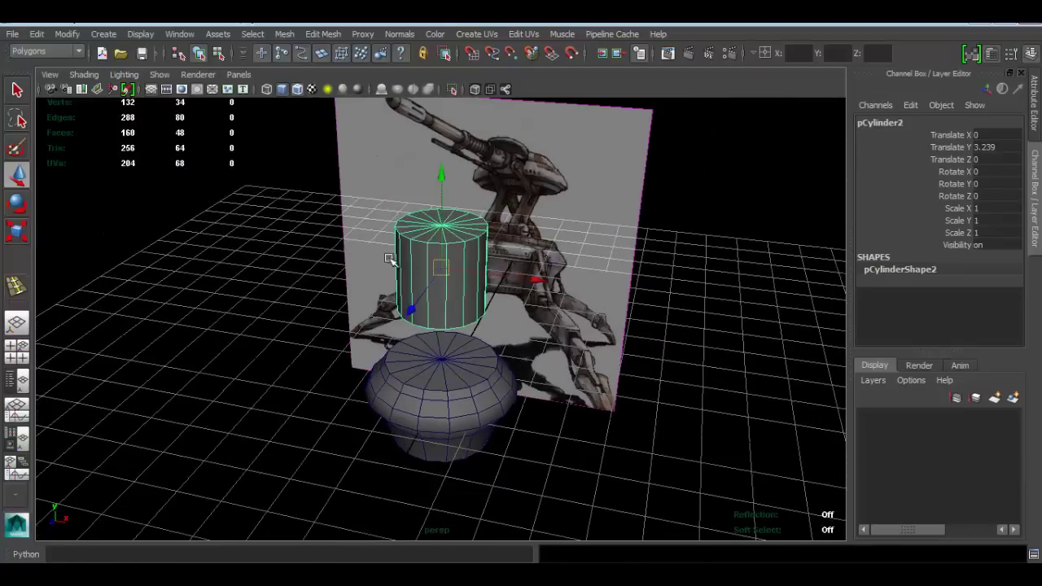
{"action": "left_click", "coordinate": [264, 277]}
{"action": "left_click", "coordinate": [446, 270]}
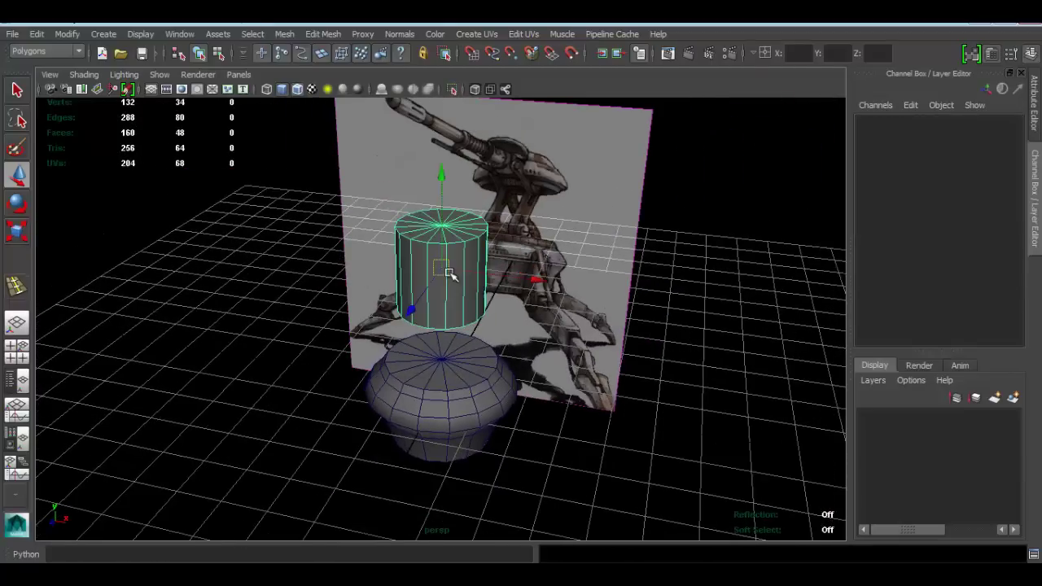
{"action": "left_click", "coordinate": [252, 258]}
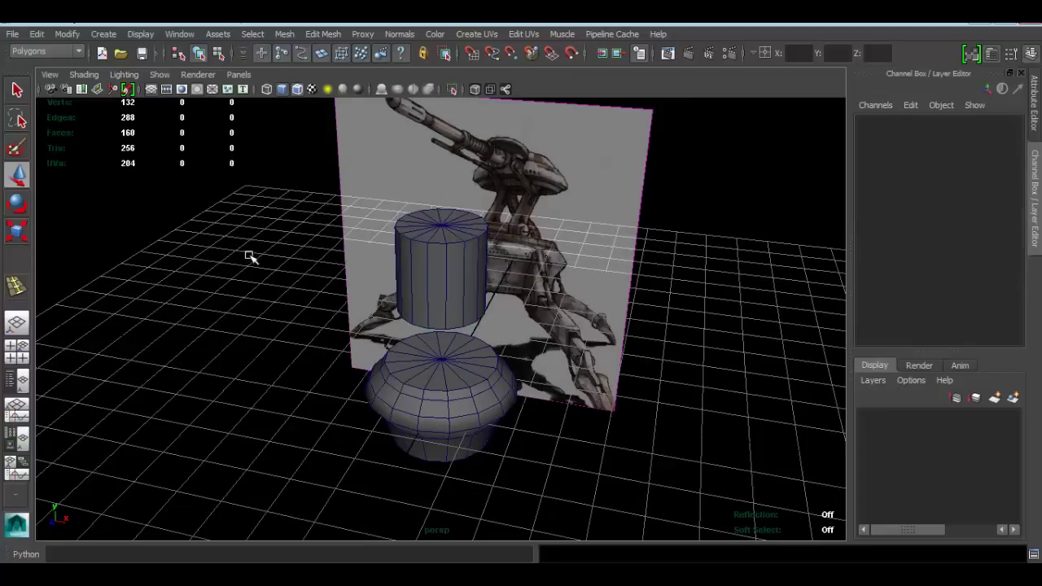
{"action": "left_click_drag", "start_coordinate": [397, 262], "coordinate": [470, 268], "text": "alt"}
{"action": "left_click", "coordinate": [470, 268]}
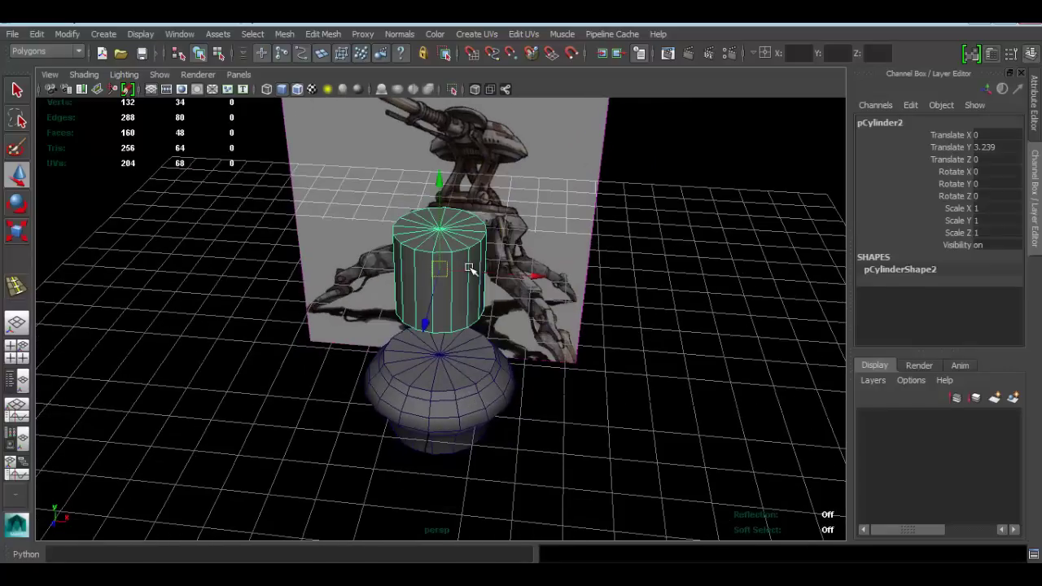
{"action": "left_click_drag", "start_coordinate": [456, 308], "coordinate": [531, 403], "text": "alt"}
{"action": "key", "text": "ctrl+d"}
{"action": "left_click", "coordinate": [461, 315]}
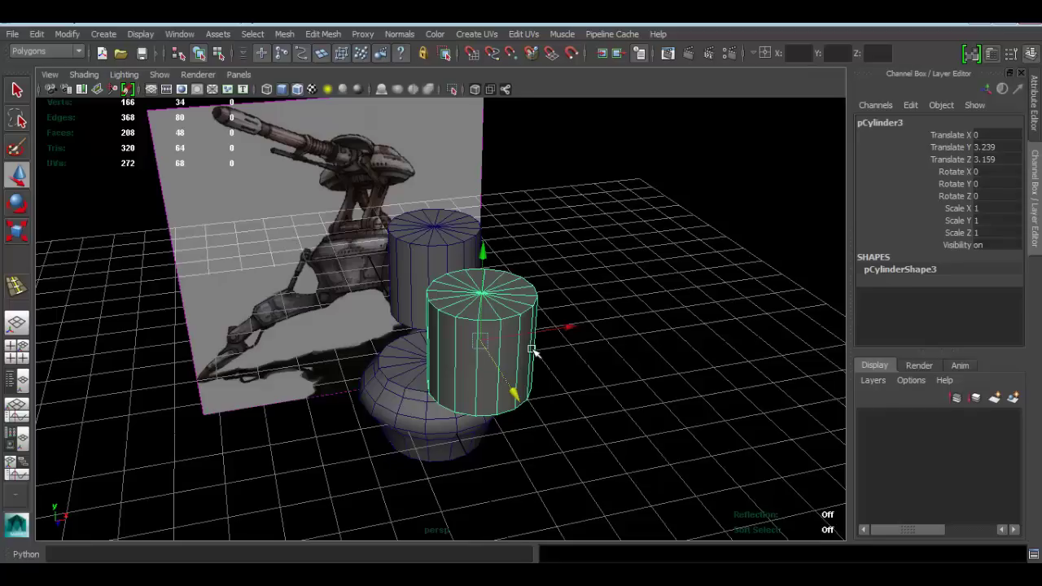
Step: Rotate the duplicated cylinder 90 degrees about the X axis
{"action": "key", "text": "e"}
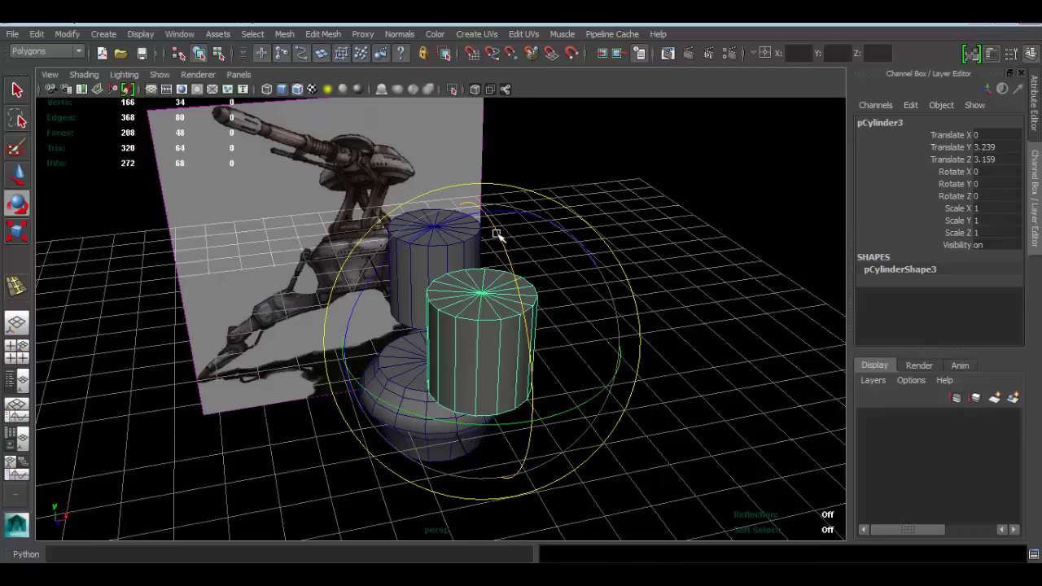
{"action": "left_click_drag", "start_coordinate": [496, 234], "coordinate": [517, 309]}
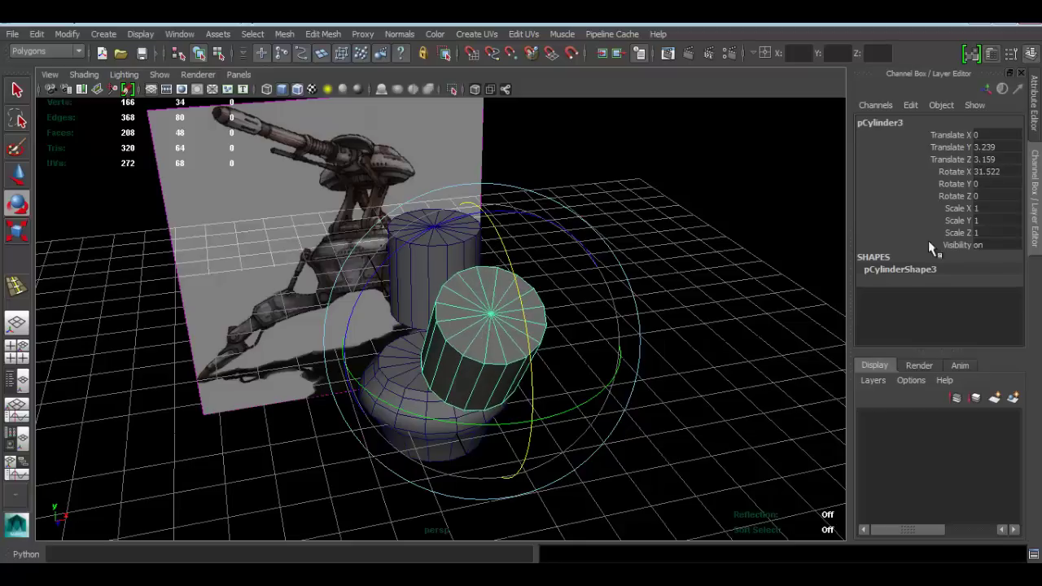
{"action": "double_click", "coordinate": [982, 171]}
{"action": "type", "text": "90"}
{"action": "key", "text": "Return"}
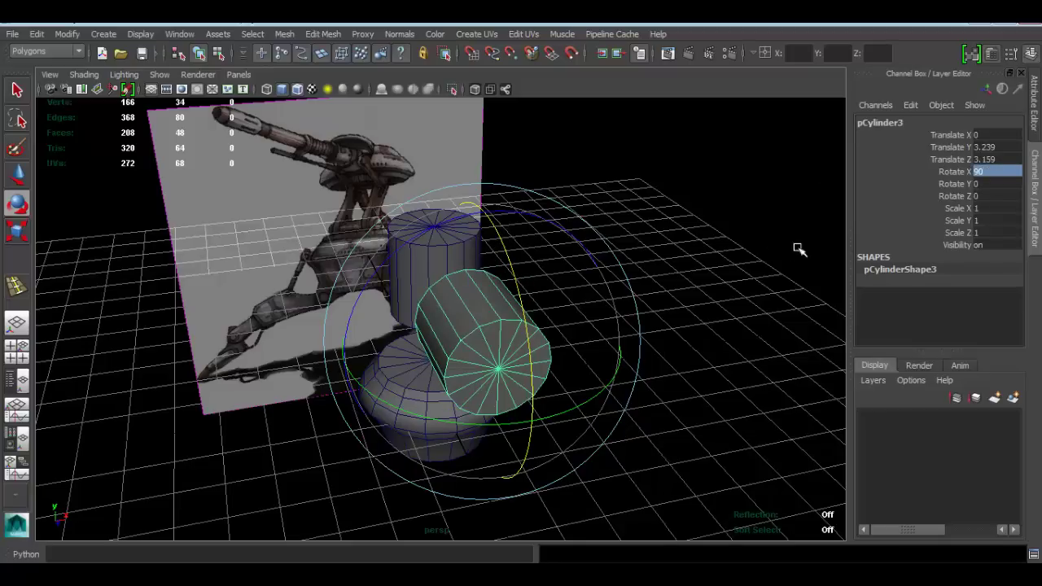
Step: Move the rotated cylinder onto the left leg's hip joint in the front view, at about X -1.602, Y -1.258
{"action": "left_click_drag", "start_coordinate": [798, 248], "coordinate": [667, 236], "text": "alt"}
{"action": "key", "text": "w"}
{"action": "key", "text": "space"}
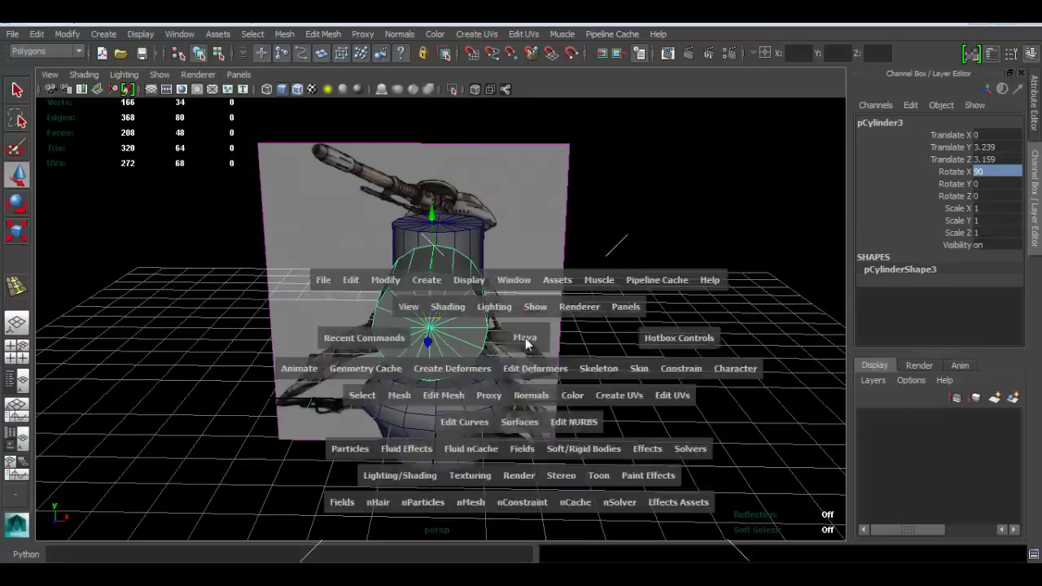
{"action": "scroll", "coordinate": [283, 388], "scroll_direction": "down", "scroll_amount": 3}
{"action": "scroll", "coordinate": [283, 388], "scroll_direction": "up", "scroll_amount": 2}
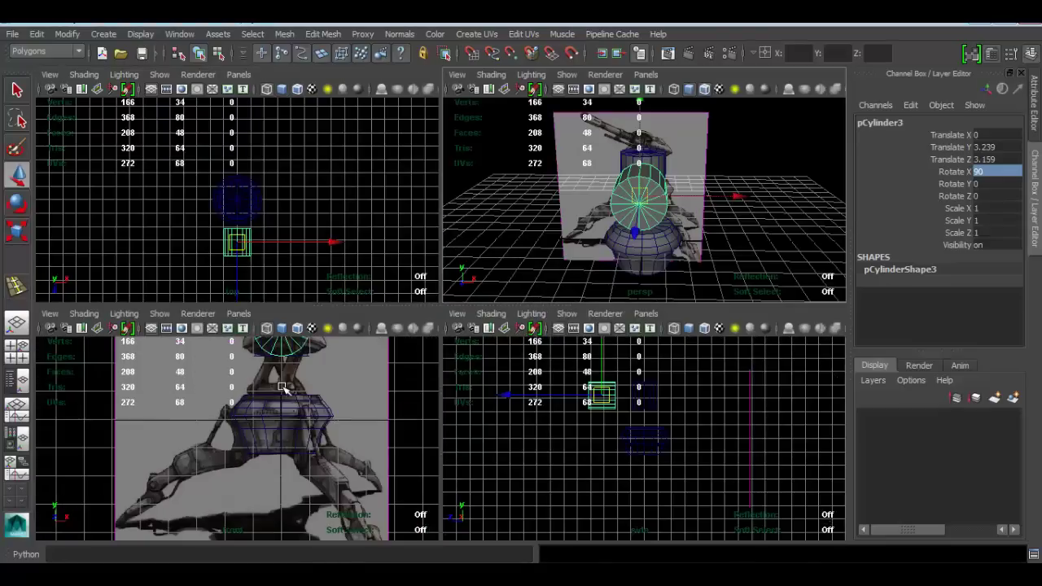
{"action": "key", "text": "space"}
{"action": "middle_click_drag", "start_coordinate": [569, 326], "coordinate": [569, 348], "text": "alt"}
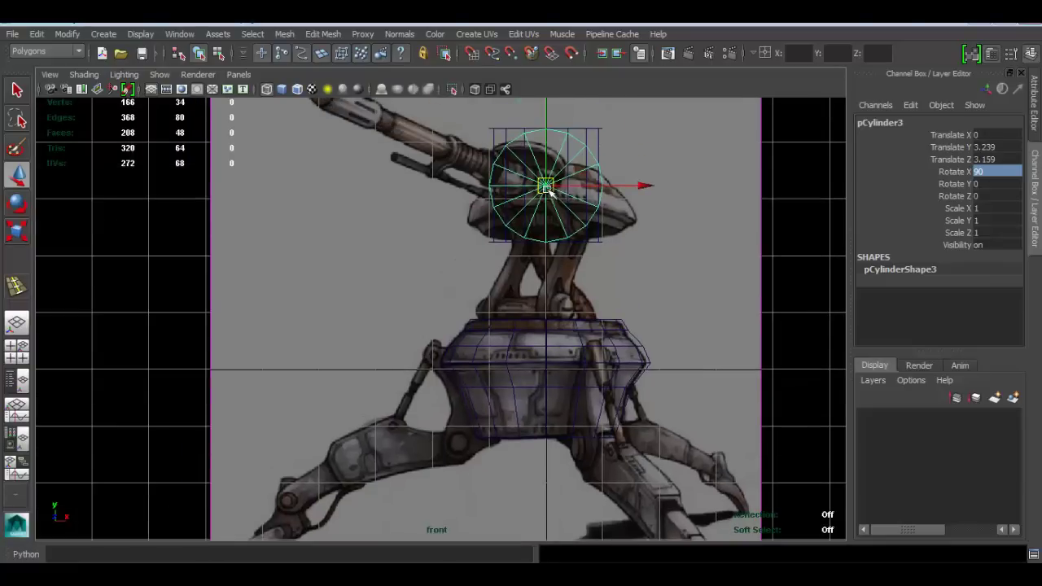
{"action": "left_click_drag", "start_coordinate": [548, 189], "coordinate": [445, 445]}
{"action": "scroll", "coordinate": [470, 297], "scroll_direction": "up", "scroll_amount": 4}
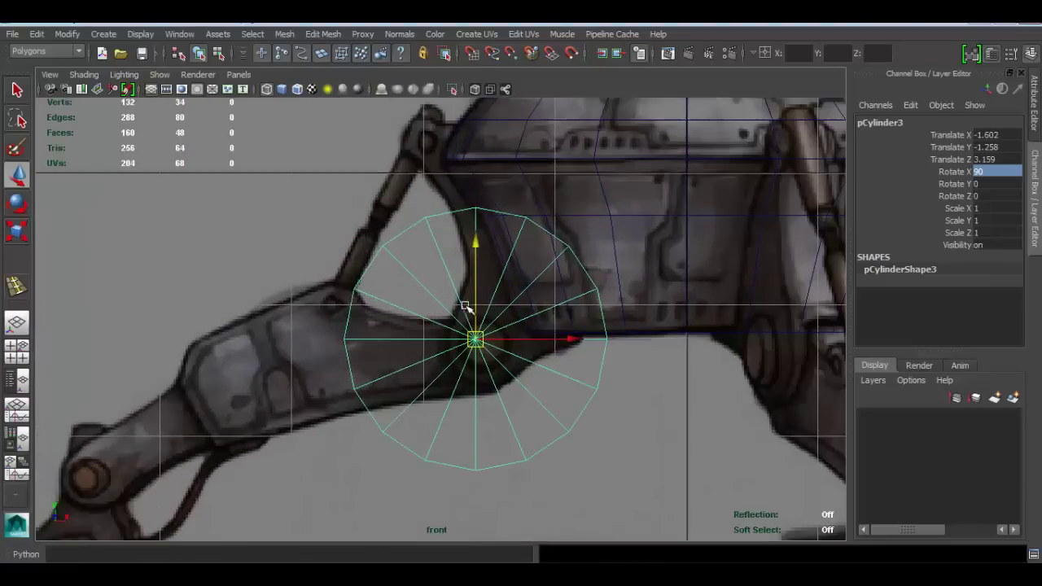
Step: Scale the cylinder uniformly to about 0.343 and align it with the drawn hip joint at about X -1.497, Y -1.285
{"action": "left_click_drag", "start_coordinate": [473, 342], "coordinate": [339, 291]}
{"action": "key", "text": "r"}
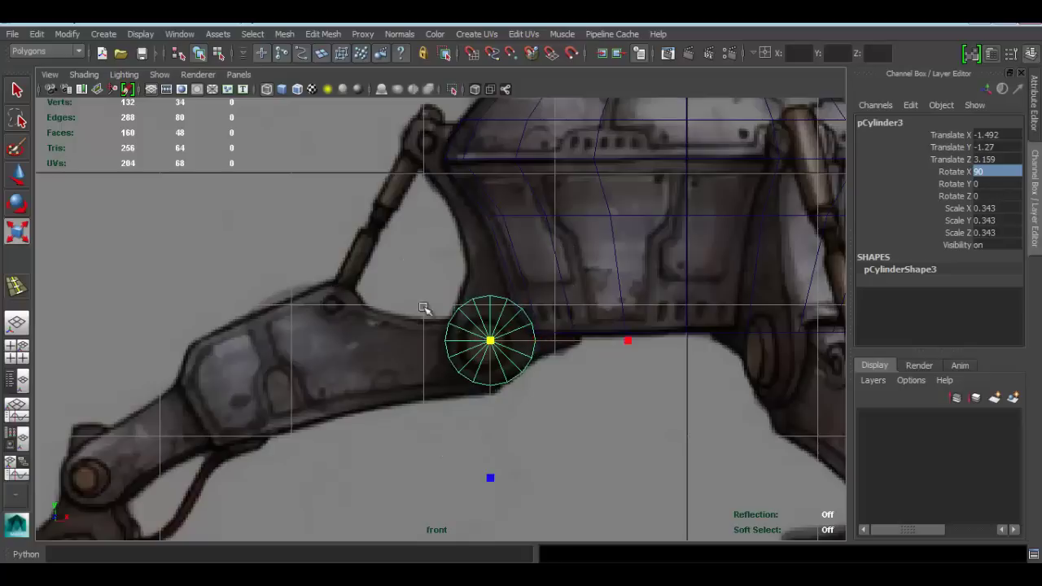
{"action": "scroll", "coordinate": [493, 320], "scroll_direction": "up", "scroll_amount": 3}
{"action": "scroll", "coordinate": [530, 313], "scroll_direction": "up", "scroll_amount": 3}
{"action": "key", "text": "w"}
{"action": "left_click_drag", "start_coordinate": [519, 311], "coordinate": [518, 322]}
{"action": "scroll", "coordinate": [519, 320], "scroll_direction": "down", "scroll_amount": 3}
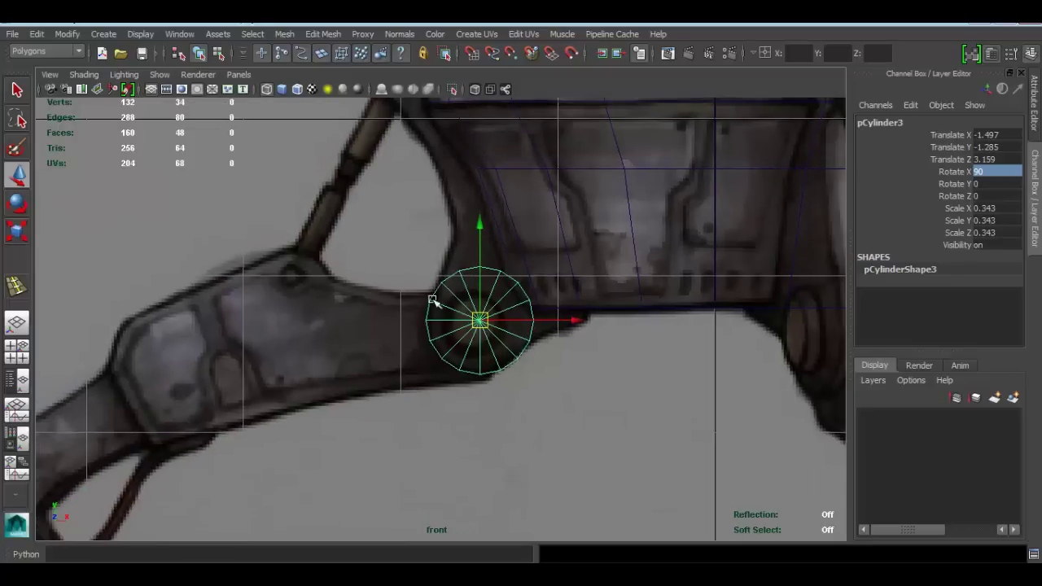
{"action": "middle_click_drag", "start_coordinate": [471, 278], "coordinate": [465, 294], "text": "alt"}
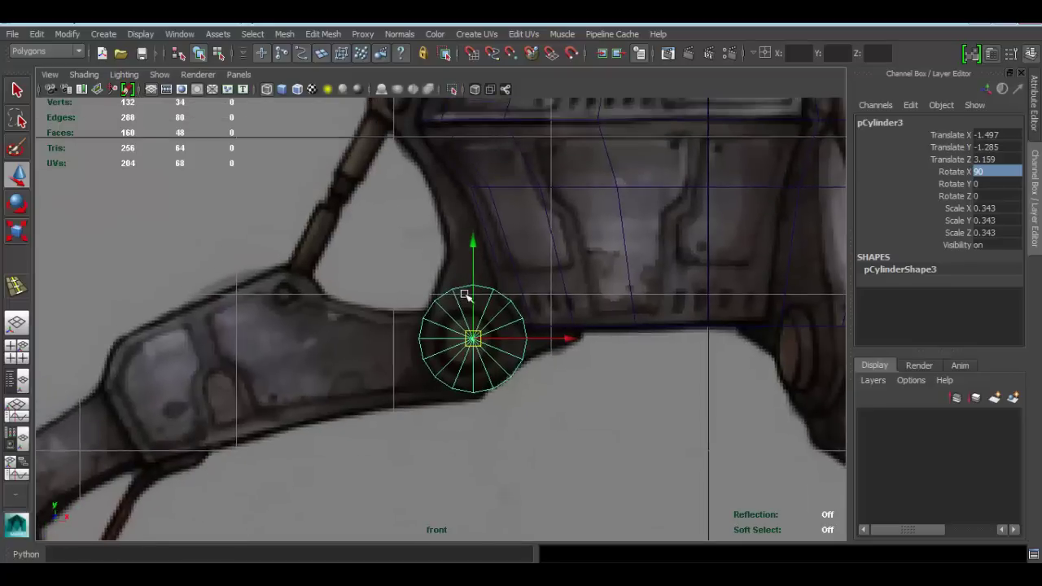
{"action": "scroll", "coordinate": [465, 294], "scroll_direction": "up", "scroll_amount": 3}
Step: Delete the small cylinder's side faces and back cap, keeping only the front cap as a flat disc
{"action": "key", "text": "space"}
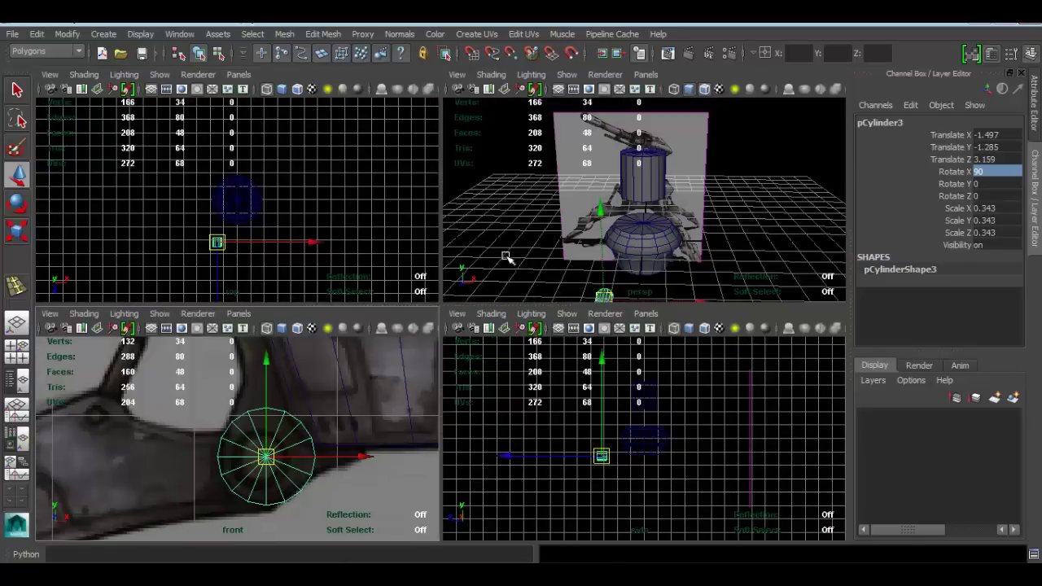
{"action": "key", "text": "space"}
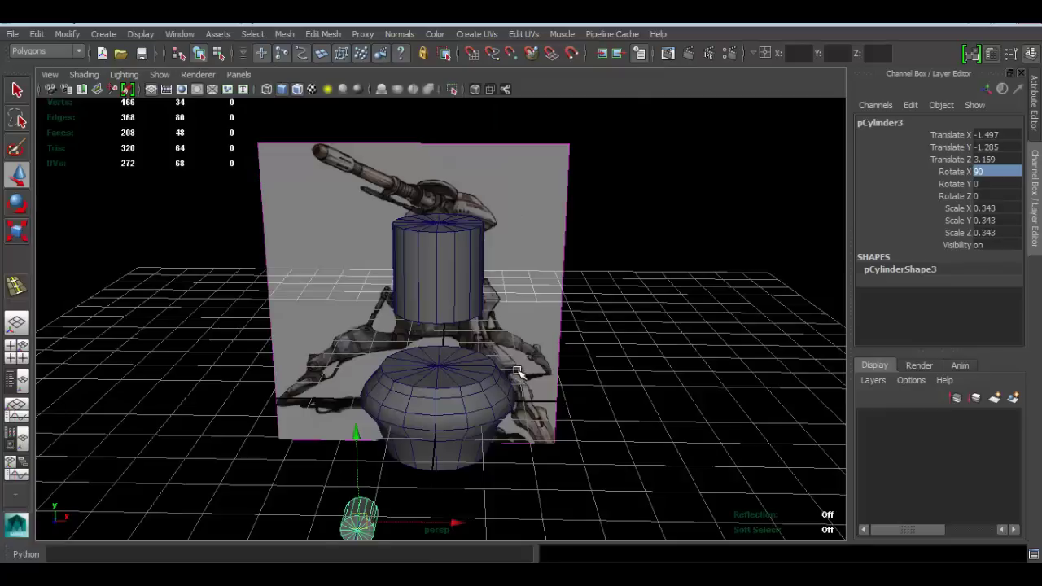
{"action": "key", "text": "f"}
{"action": "left_click_drag", "start_coordinate": [400, 345], "coordinate": [568, 249], "text": "alt"}
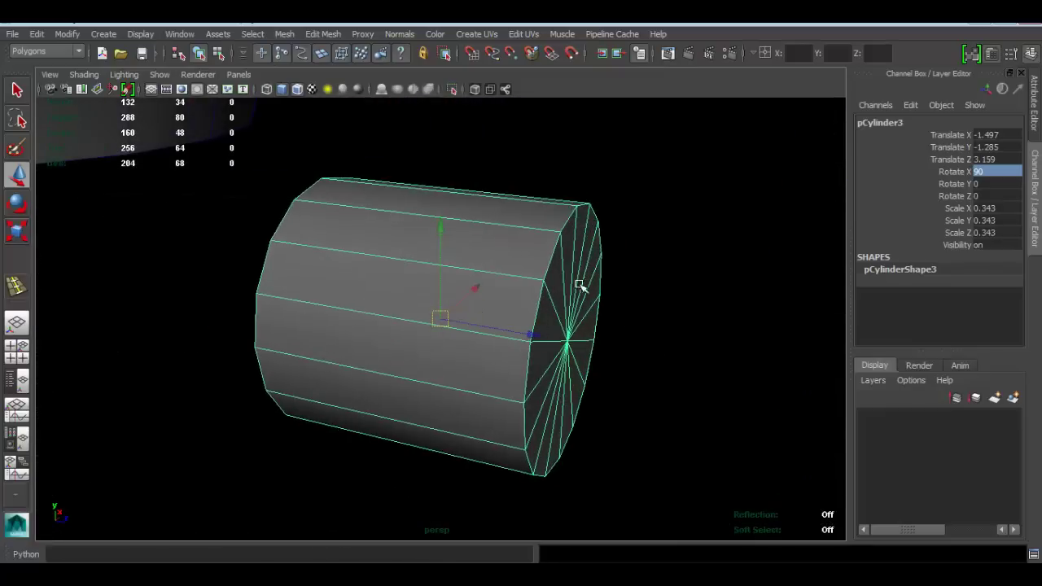
{"action": "scroll", "coordinate": [582, 305], "scroll_direction": "down", "scroll_amount": 4}
{"action": "right_click_drag", "start_coordinate": [399, 249], "coordinate": [398, 290]}
{"action": "left_click_drag", "start_coordinate": [472, 292], "coordinate": [437, 279], "text": "alt"}
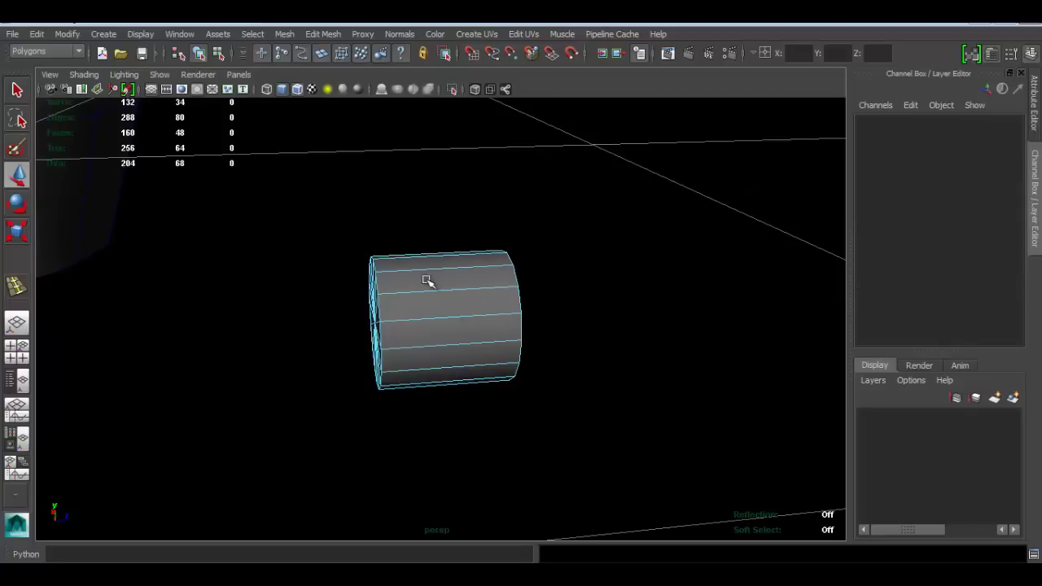
{"action": "right_click_drag", "start_coordinate": [435, 247], "coordinate": [437, 280]}
{"action": "left_click_drag", "start_coordinate": [275, 198], "coordinate": [415, 437]}
{"action": "left_click_drag", "start_coordinate": [597, 344], "coordinate": [453, 344], "text": "alt"}
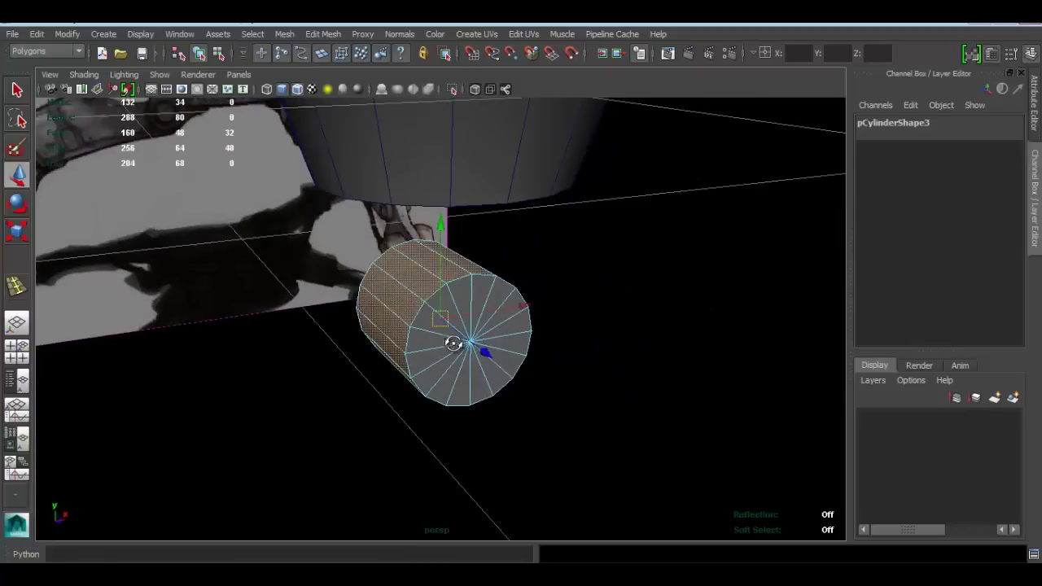
{"action": "left_click_drag", "start_coordinate": [545, 331], "coordinate": [456, 310], "text": "alt"}
{"action": "key", "text": "Delete"}
{"action": "left_click", "coordinate": [466, 333]}
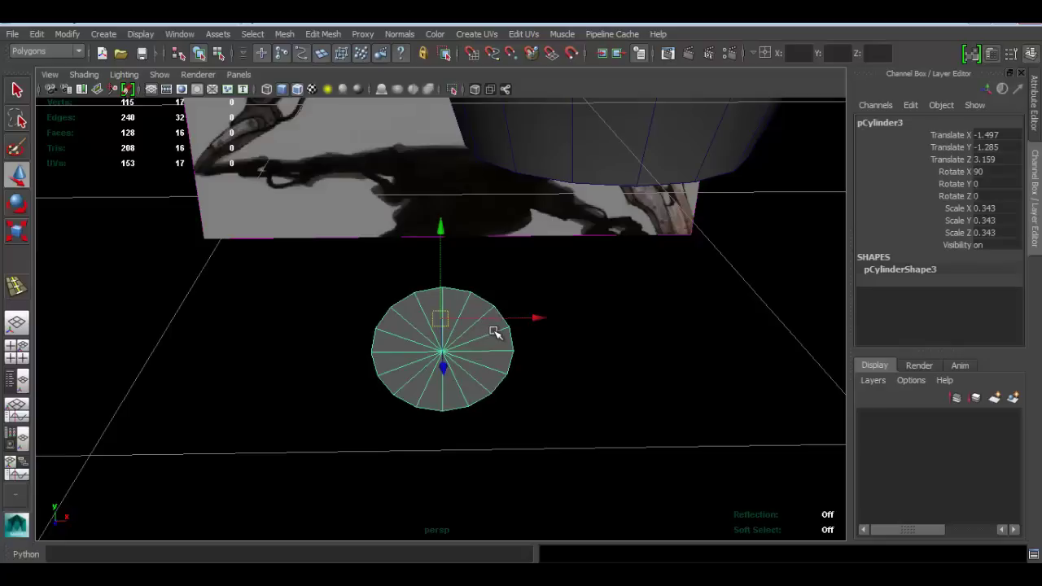
Step: Delete the eight upper-right wedge faces of the disc in the front view, keeping its lower-left half
{"action": "key", "text": "space"}
{"action": "key", "text": "space"}
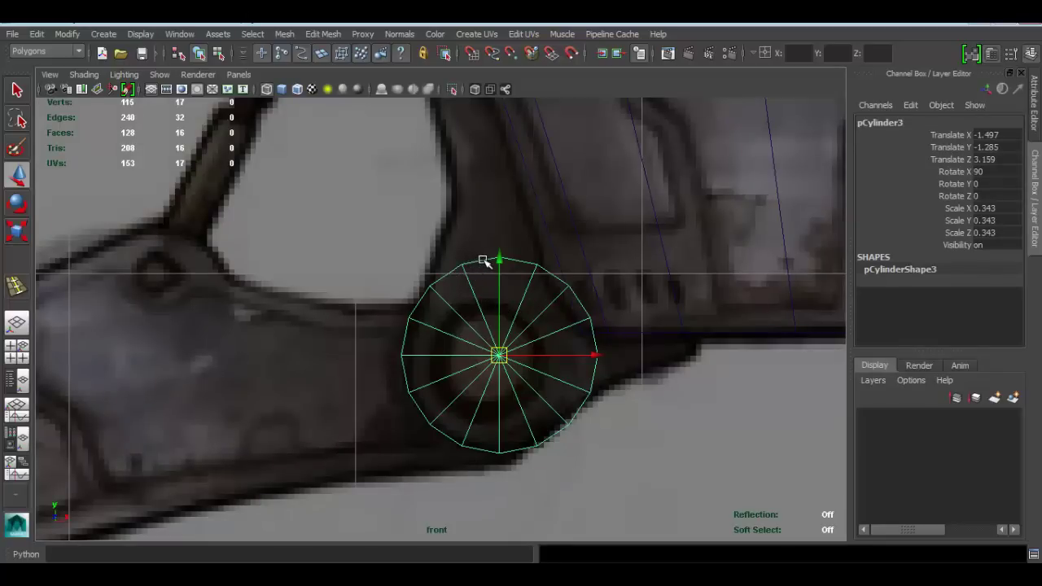
{"action": "right_click_drag", "start_coordinate": [485, 261], "coordinate": [511, 279]}
{"action": "left_click_drag", "start_coordinate": [446, 243], "coordinate": [602, 384]}
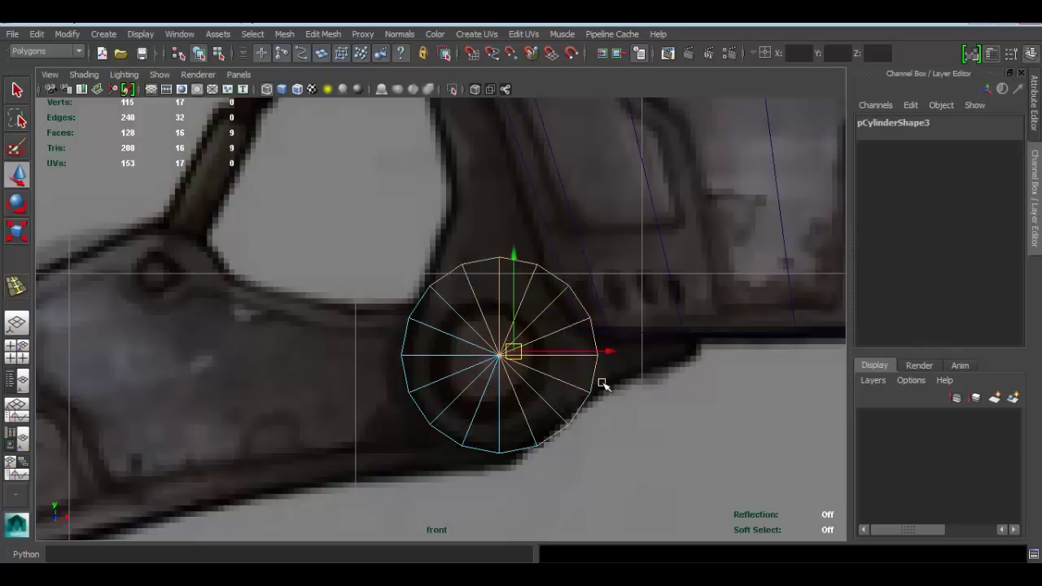
{"action": "left_click_drag", "start_coordinate": [517, 426], "coordinate": [549, 460], "text": "ctrl"}
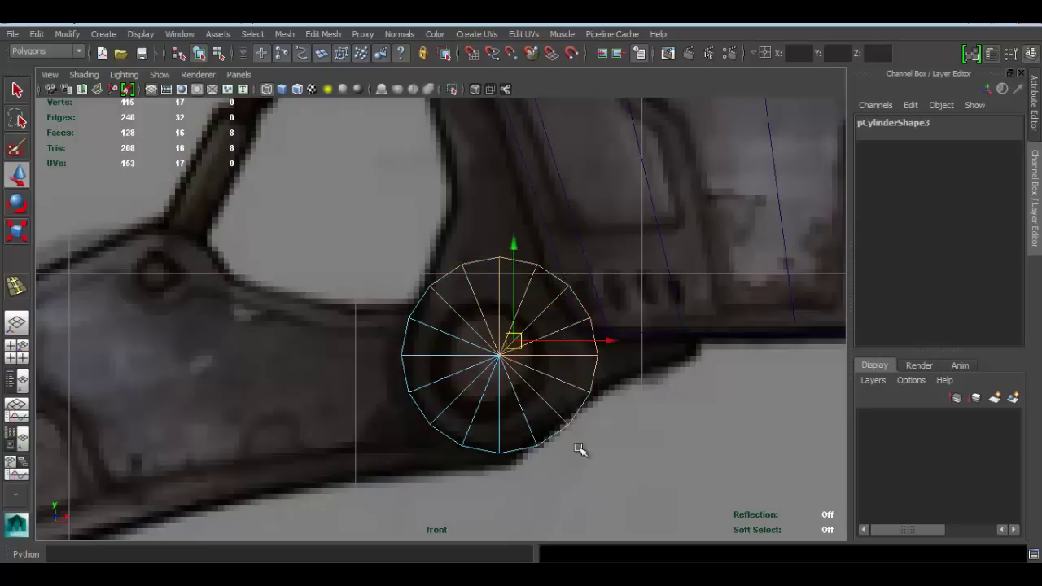
{"action": "key", "text": "Delete"}
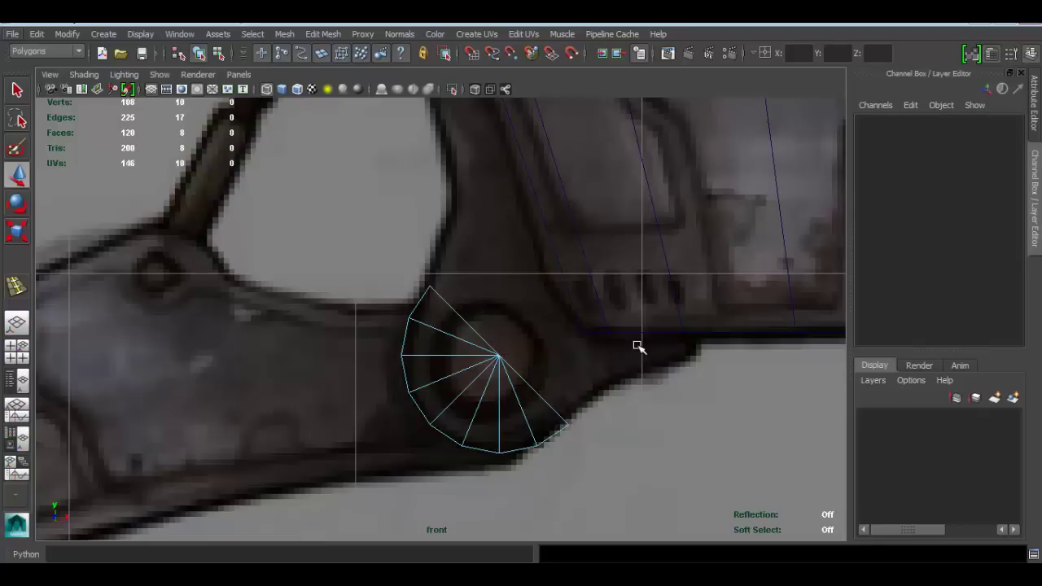
Step: Extrude the two straight cut edges of the half disc a short way up and to the right, across the hip joint
{"action": "middle_click_drag", "start_coordinate": [513, 293], "coordinate": [501, 267], "text": "alt"}
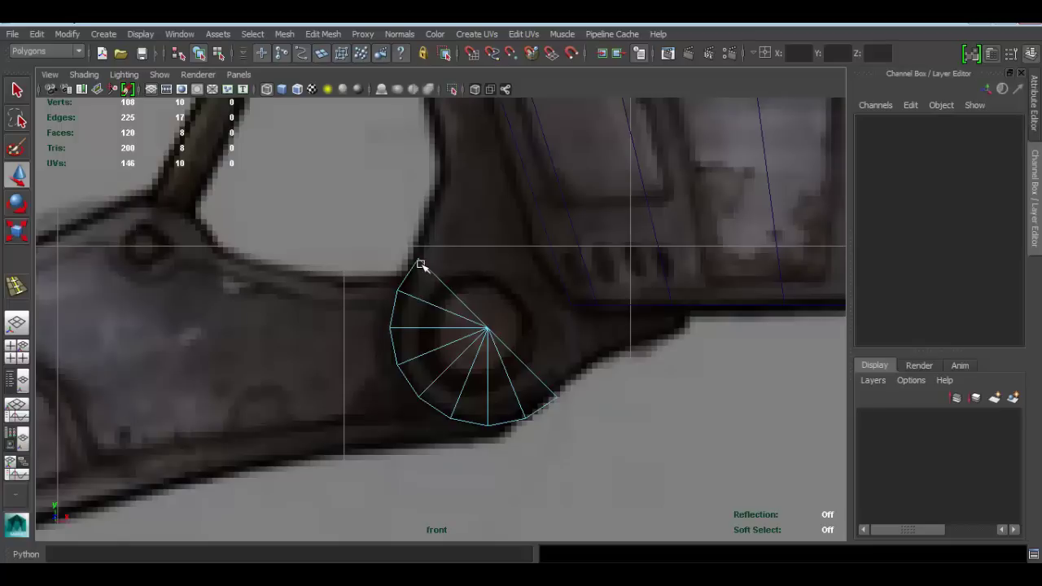
{"action": "right_click", "coordinate": [420, 266]}
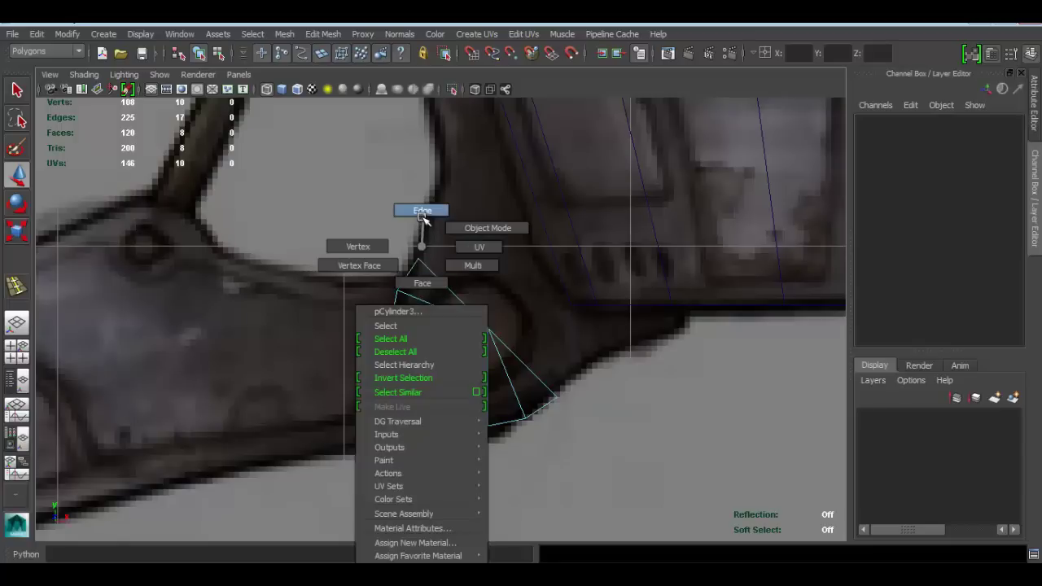
{"action": "left_click", "coordinate": [423, 211]}
{"action": "left_click", "coordinate": [434, 275]}
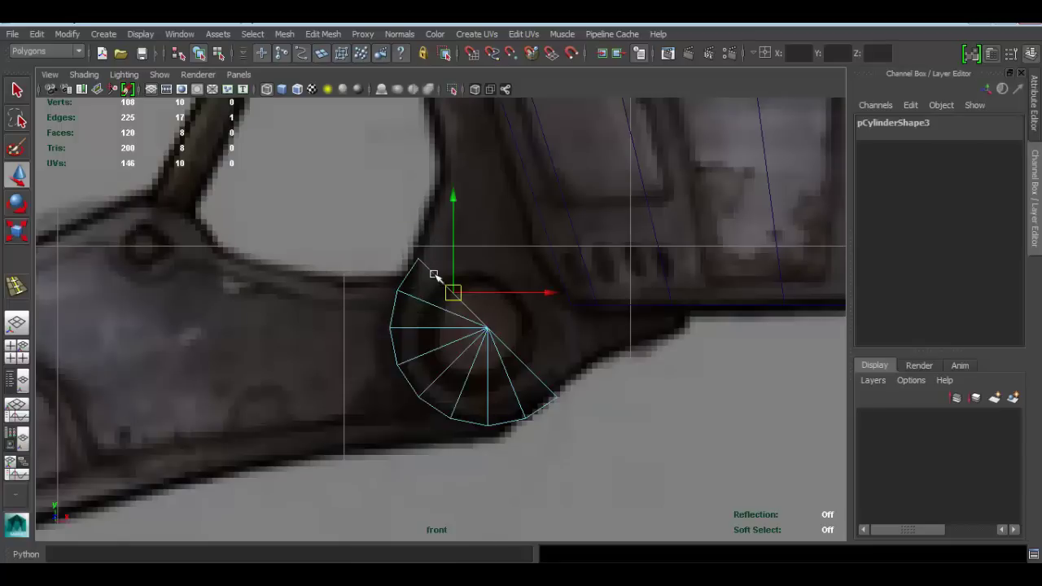
{"action": "left_click", "coordinate": [512, 354], "text": "shift"}
{"action": "right_click_drag", "start_coordinate": [464, 328], "coordinate": [679, 368], "text": "alt"}
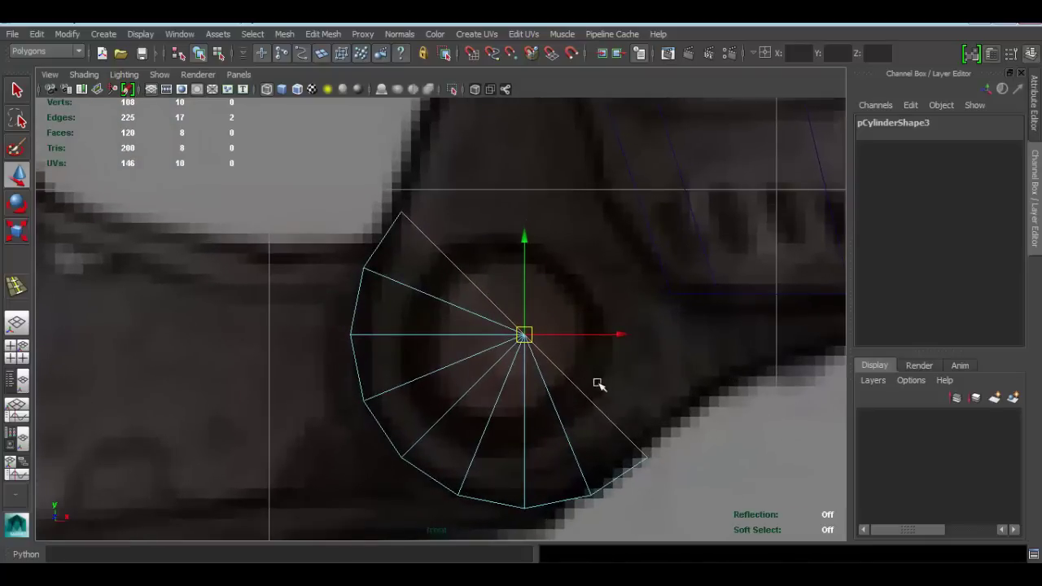
{"action": "right_click_drag", "start_coordinate": [469, 259], "coordinate": [460, 280], "text": "alt"}
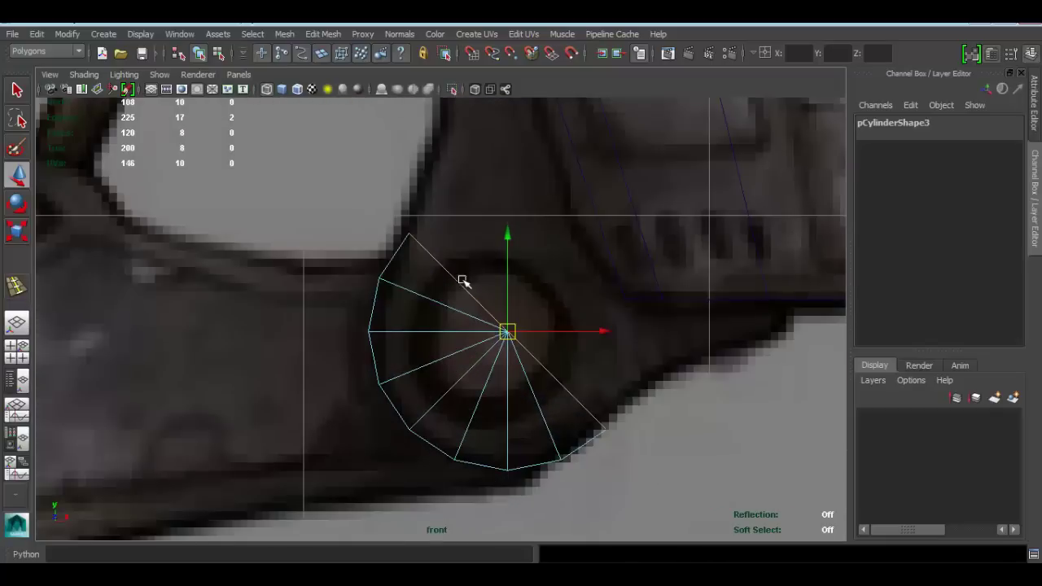
{"action": "left_click", "coordinate": [314, 35]}
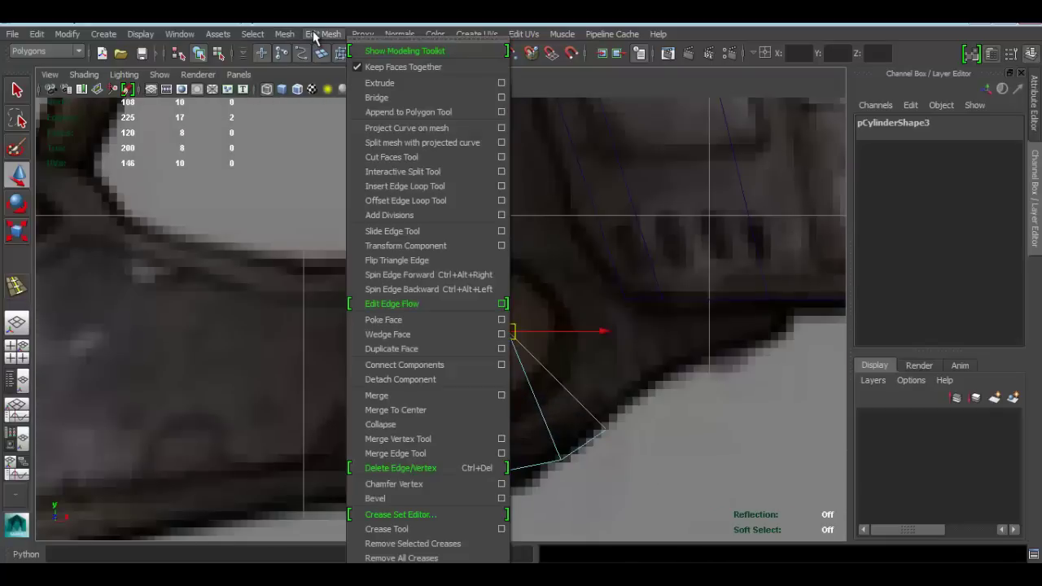
{"action": "left_click", "coordinate": [407, 88]}
{"action": "middle_click_drag", "start_coordinate": [539, 279], "coordinate": [519, 286], "text": "alt"}
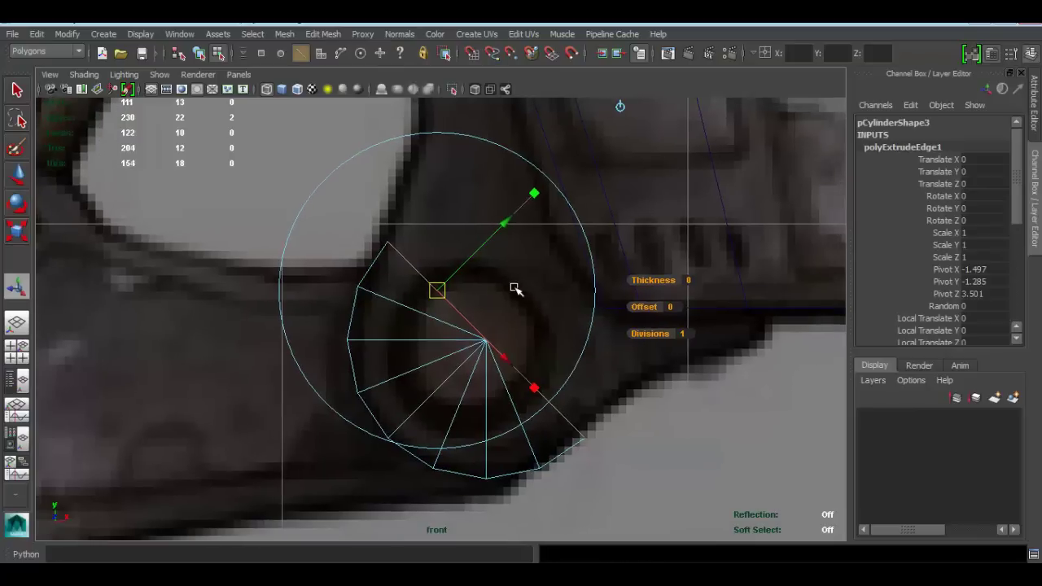
{"action": "key", "text": "w"}
{"action": "left_click_drag", "start_coordinate": [486, 338], "coordinate": [520, 299]}
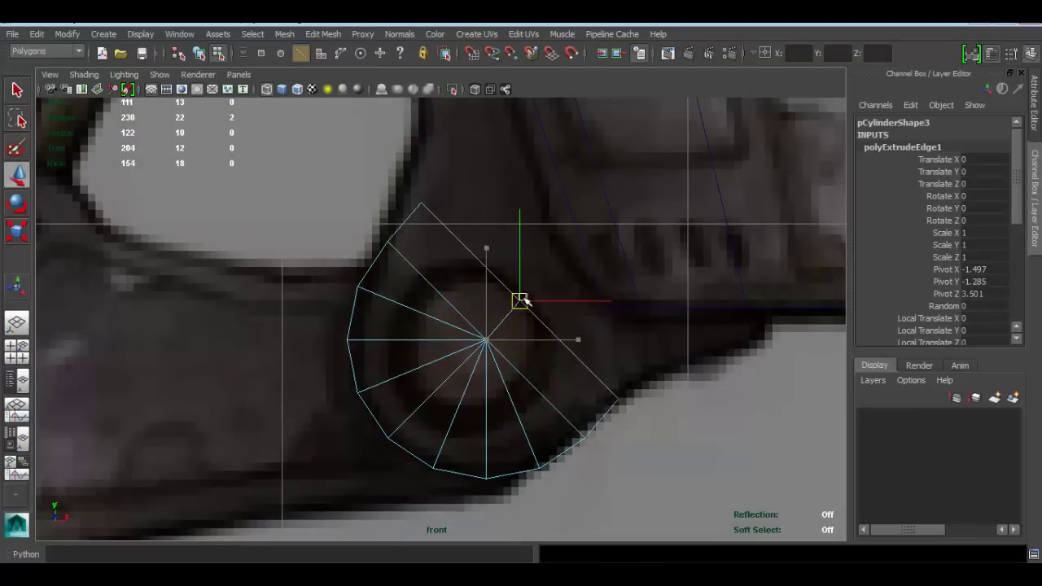
Step: Move the outer vertices of the half disc and its extruded strip onto the drawn leg outline on both sides of the joint
{"action": "right_click", "coordinate": [423, 204]}
{"action": "left_click", "coordinate": [421, 203]}
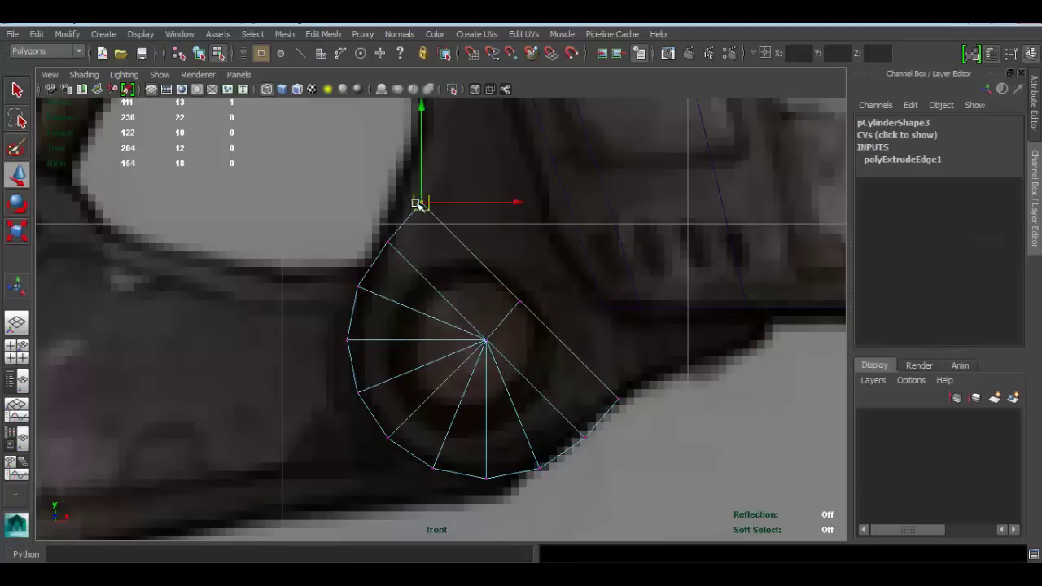
{"action": "left_click_drag", "start_coordinate": [421, 202], "coordinate": [382, 235]}
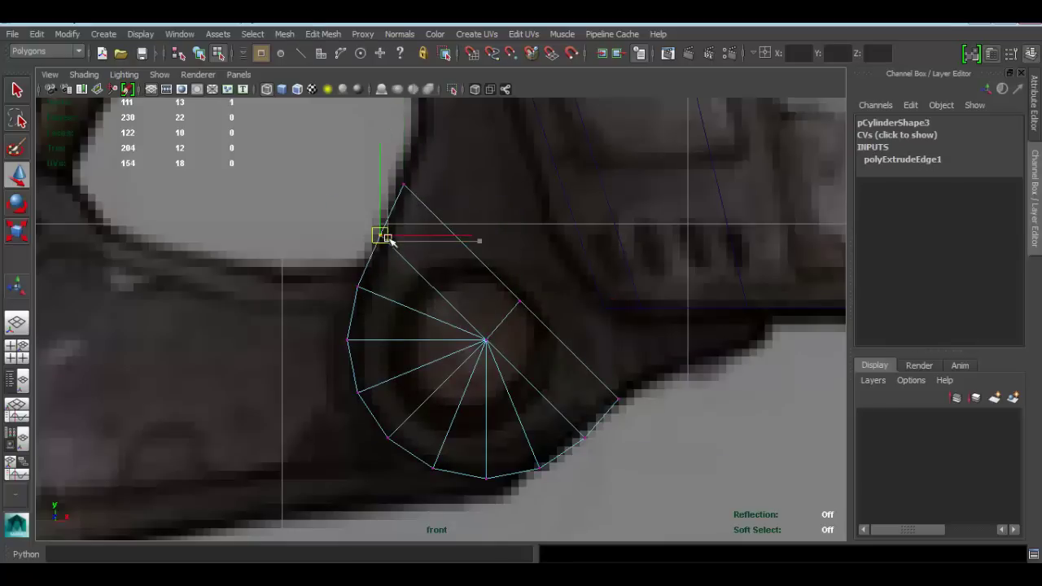
{"action": "left_click_drag", "start_coordinate": [592, 378], "coordinate": [626, 402]}
Step: Extrude the strip's two upper edges again, up along the leg to about X -1.374, Y -0.985
{"action": "middle_click_drag", "start_coordinate": [484, 256], "coordinate": [483, 324], "text": "alt"}
{"action": "right_click_drag", "start_coordinate": [483, 324], "coordinate": [458, 212], "text": "alt"}
{"action": "right_click", "coordinate": [454, 310]}
{"action": "left_click", "coordinate": [456, 304]}
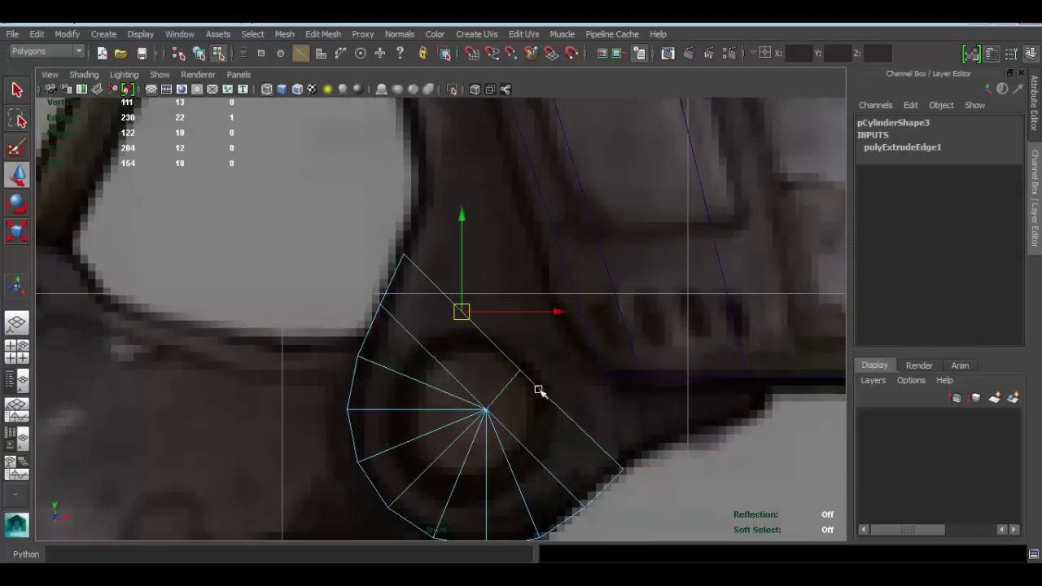
{"action": "left_click", "coordinate": [540, 390], "text": "shift"}
{"action": "right_click_drag", "start_coordinate": [559, 316], "coordinate": [436, 192], "text": "alt"}
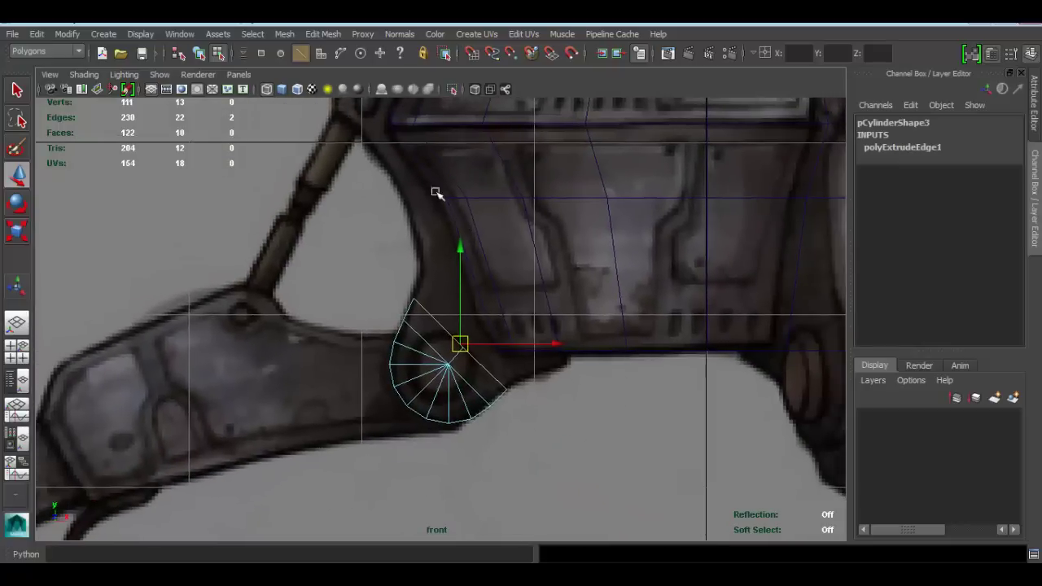
{"action": "left_click", "coordinate": [340, 35]}
{"action": "left_click", "coordinate": [381, 84]}
{"action": "scroll", "coordinate": [497, 306], "scroll_direction": "up", "scroll_amount": 3}
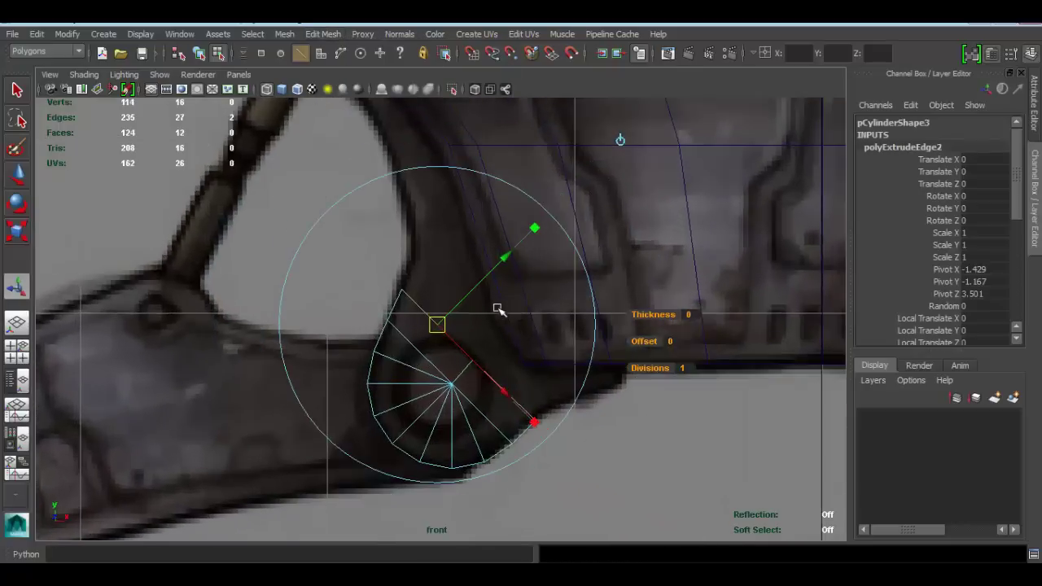
{"action": "key", "text": "w"}
{"action": "left_click_drag", "start_coordinate": [472, 352], "coordinate": [487, 310]}
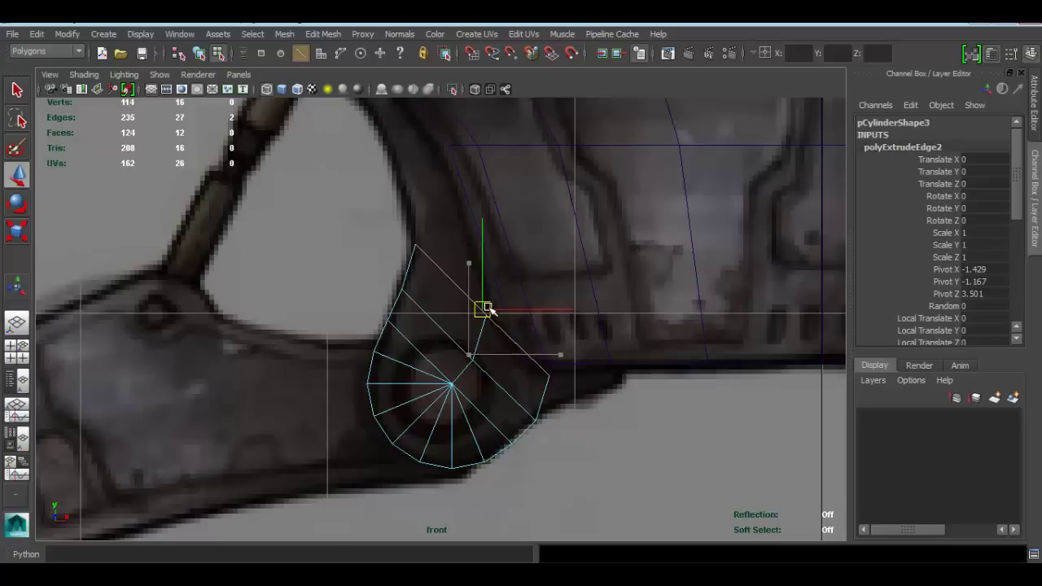
{"action": "key", "text": "w"}
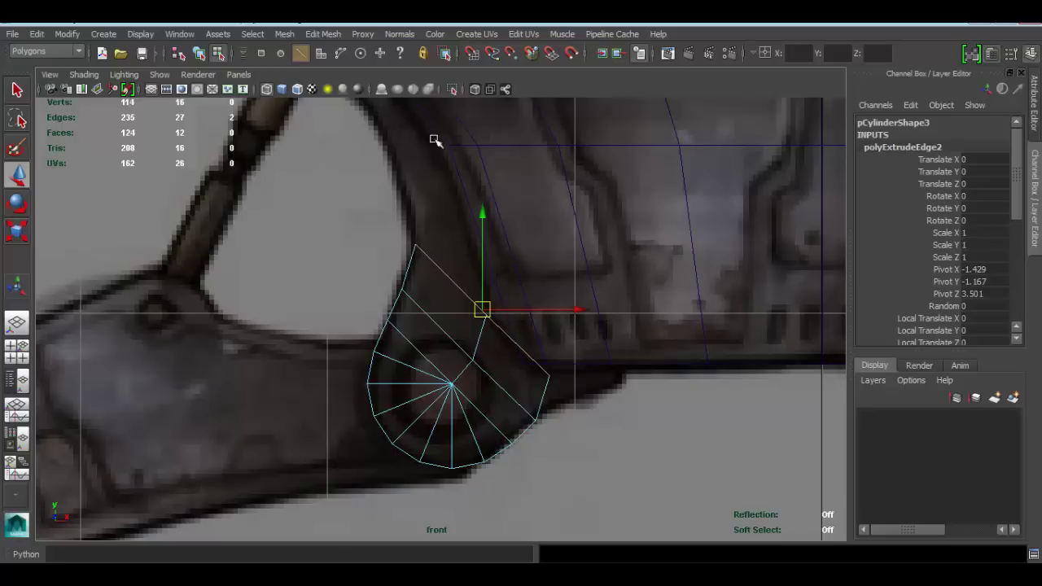
Step: Extrude the same two edges a third time, to the right and slightly up across the turret body
{"action": "left_click", "coordinate": [323, 33]}
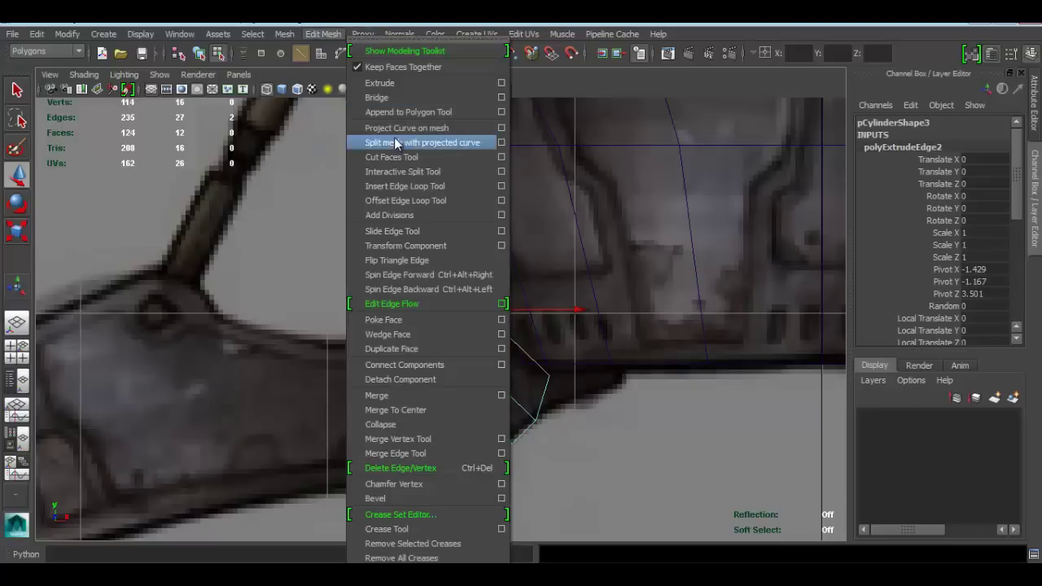
{"action": "left_click", "coordinate": [379, 83]}
{"action": "key", "text": "w"}
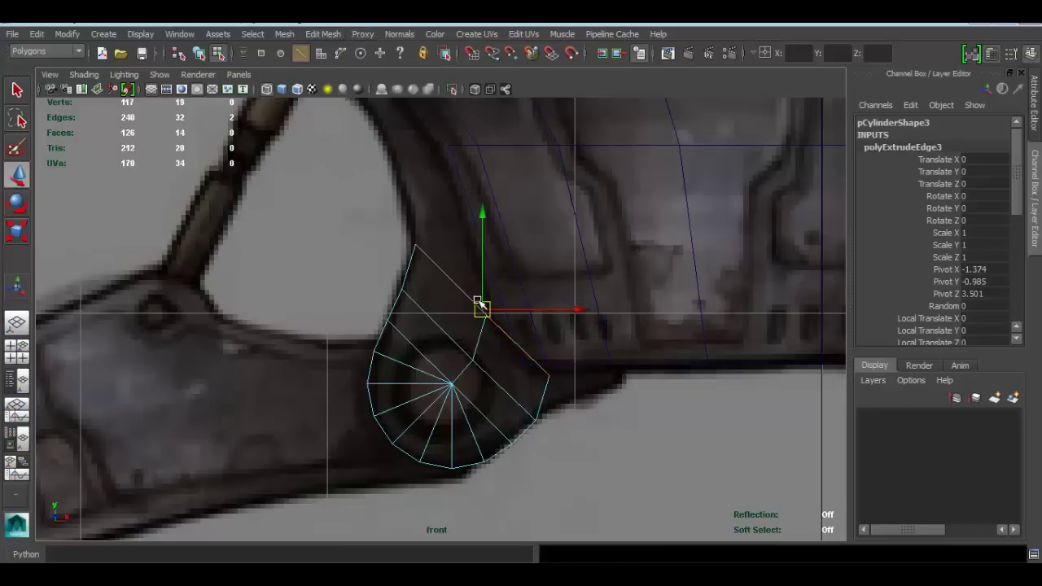
{"action": "left_click_drag", "start_coordinate": [479, 304], "coordinate": [624, 259]}
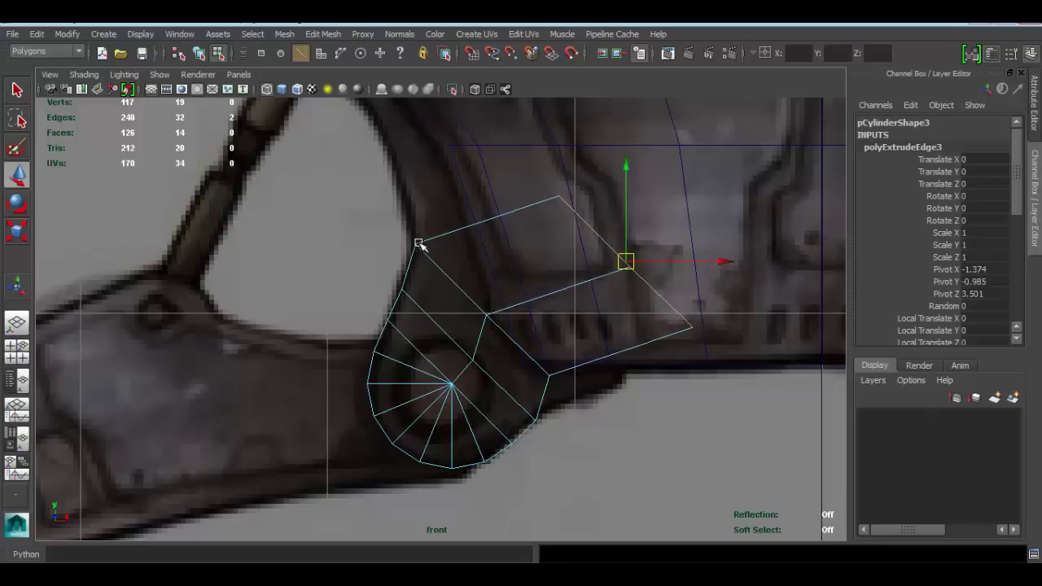
Step: Move the lower corner vertices of the last two extruded sections onto the drawn underside of the leg bracket
{"action": "right_click_drag", "start_coordinate": [418, 243], "coordinate": [337, 229]}
{"action": "middle_click_drag", "start_coordinate": [599, 263], "coordinate": [577, 202], "text": "alt"}
{"action": "scroll", "coordinate": [570, 244], "scroll_direction": "up", "scroll_amount": 2}
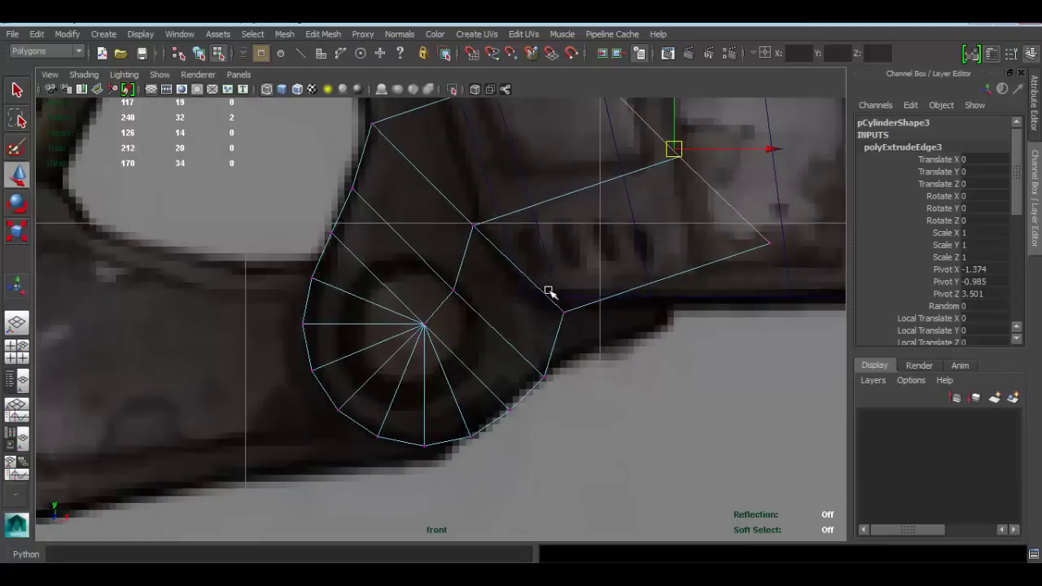
{"action": "left_click", "coordinate": [562, 313]}
{"action": "left_click_drag", "start_coordinate": [563, 312], "coordinate": [593, 349]}
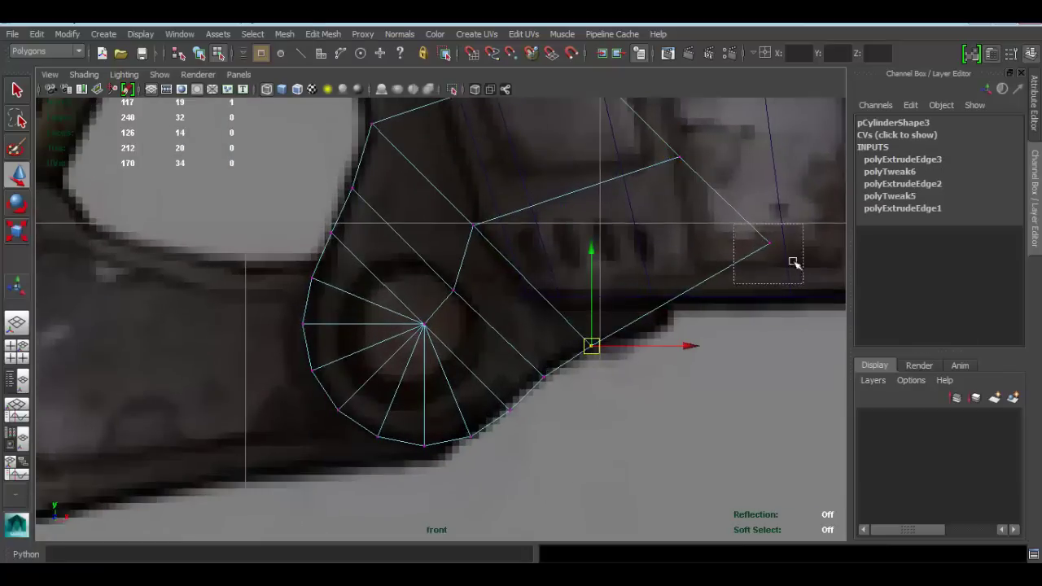
{"action": "left_click", "coordinate": [771, 245]}
{"action": "left_click_drag", "start_coordinate": [769, 242], "coordinate": [672, 318]}
Step: Shift the right middle vertex of the newest section slightly left and raise its top vertex to shape the bracket's inner side
{"action": "scroll", "coordinate": [644, 304], "scroll_direction": "down", "scroll_amount": 5}
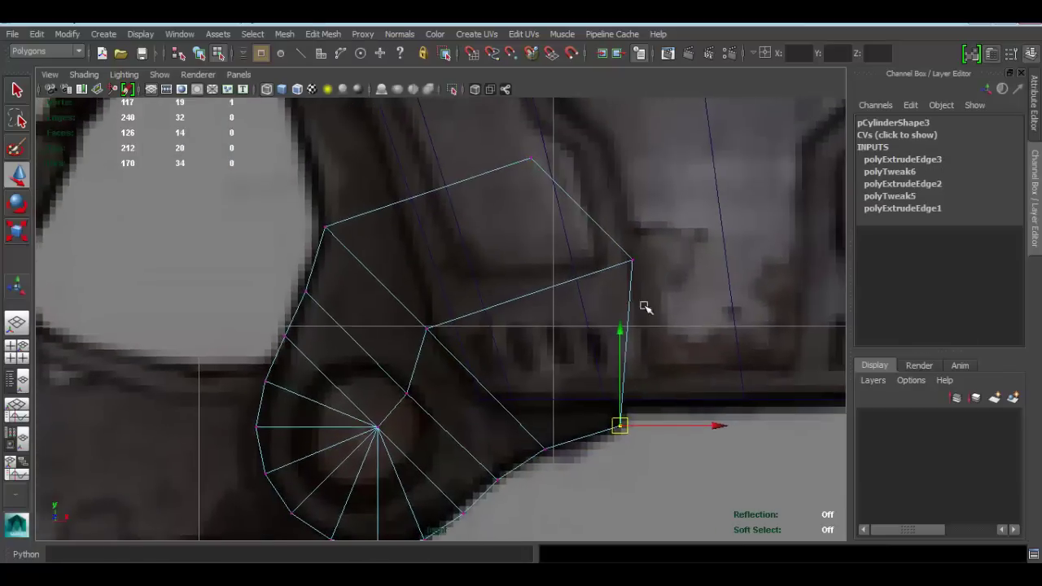
{"action": "scroll", "coordinate": [521, 257], "scroll_direction": "up", "scroll_amount": 2}
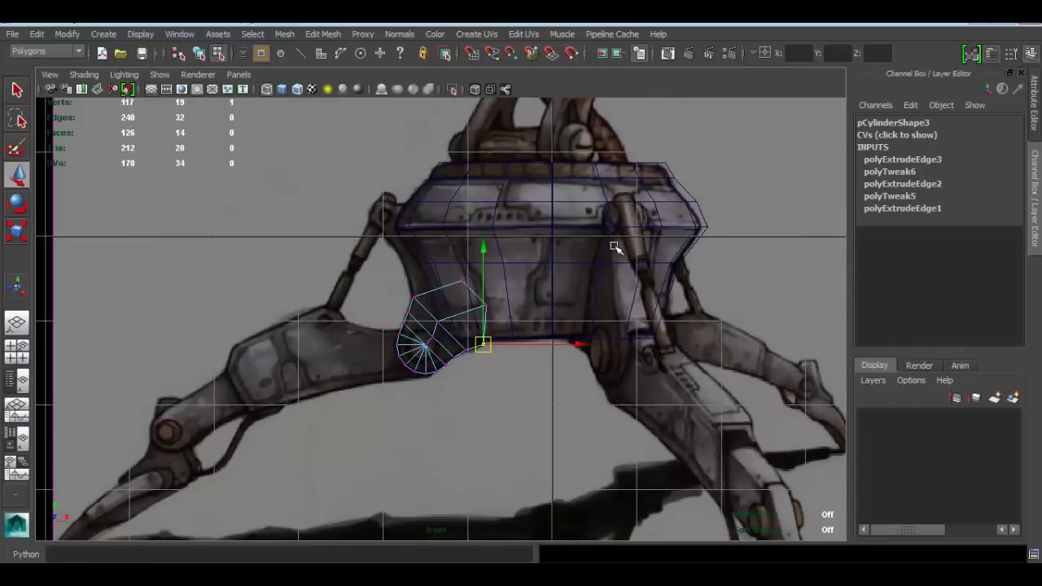
{"action": "scroll", "coordinate": [602, 259], "scroll_direction": "up", "scroll_amount": 3}
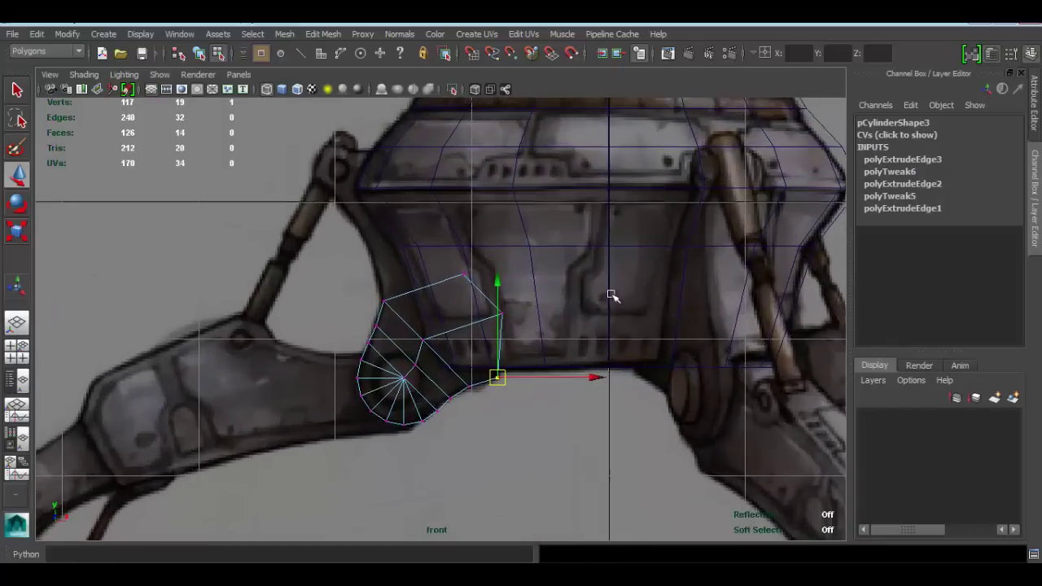
{"action": "scroll", "coordinate": [524, 335], "scroll_direction": "up", "scroll_amount": 1}
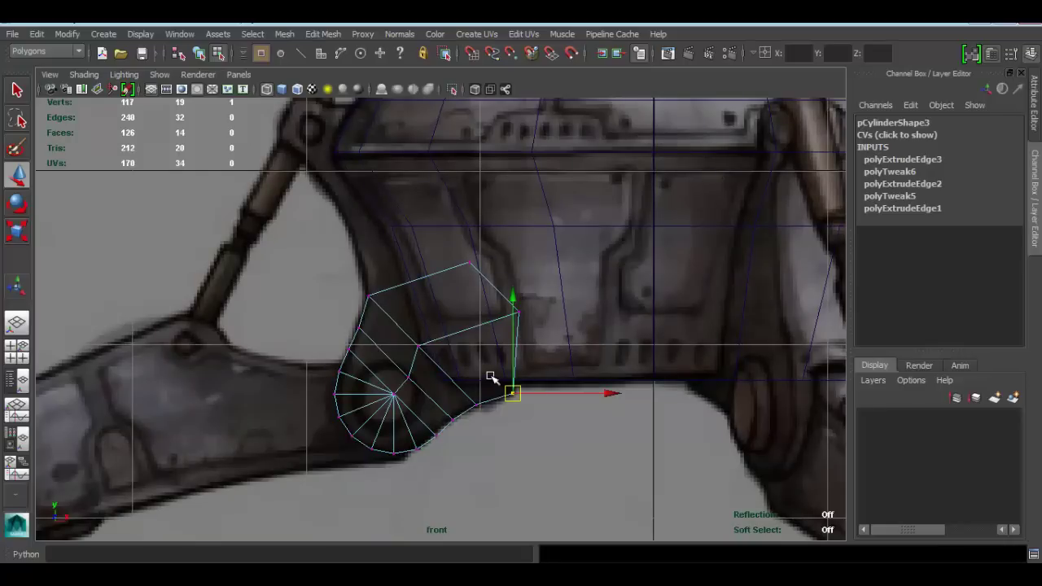
{"action": "left_click", "coordinate": [517, 311]}
{"action": "left_click_drag", "start_coordinate": [516, 310], "coordinate": [494, 316]}
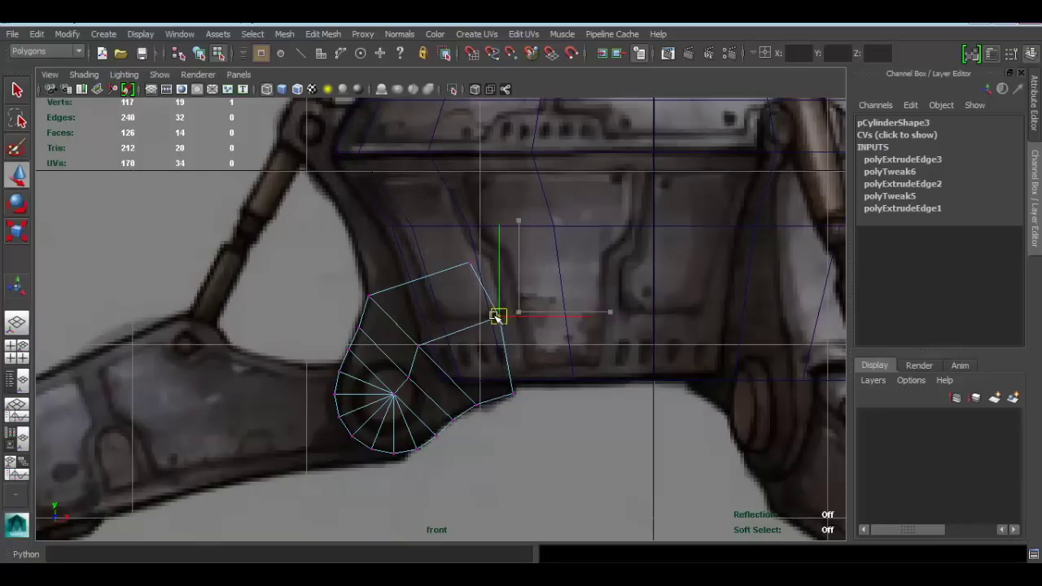
{"action": "left_click", "coordinate": [468, 263]}
{"action": "left_click_drag", "start_coordinate": [468, 263], "coordinate": [468, 248]}
Step: Extrude the section's single top edge up along the drawn bracket to about X -1.429, Y -0.258
{"action": "middle_click_drag", "start_coordinate": [415, 271], "coordinate": [529, 299], "text": "alt"}
{"action": "scroll", "coordinate": [495, 290], "scroll_direction": "up", "scroll_amount": 2}
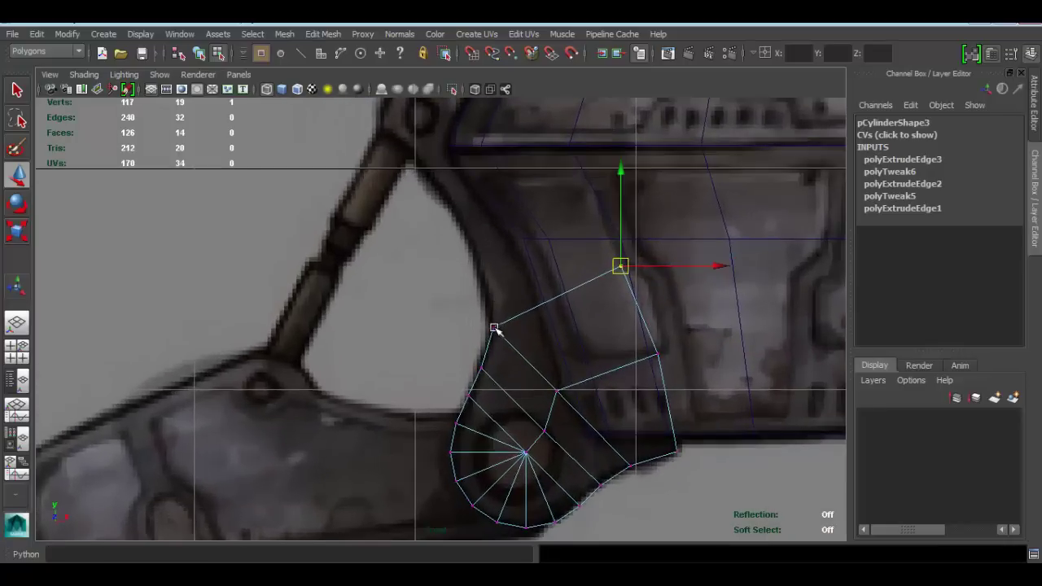
{"action": "right_click_drag", "start_coordinate": [495, 328], "coordinate": [496, 212]}
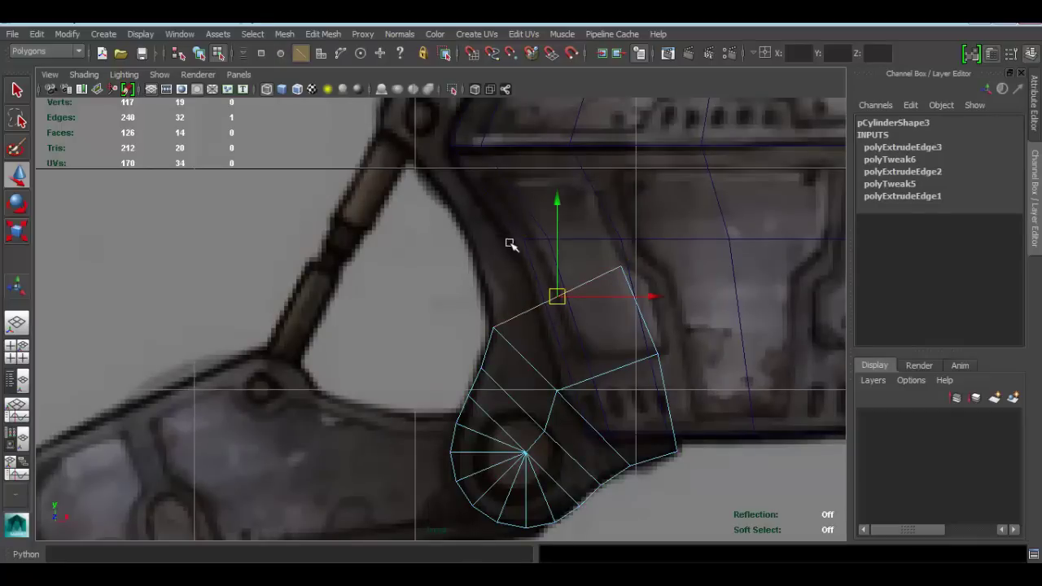
{"action": "left_click", "coordinate": [329, 33]}
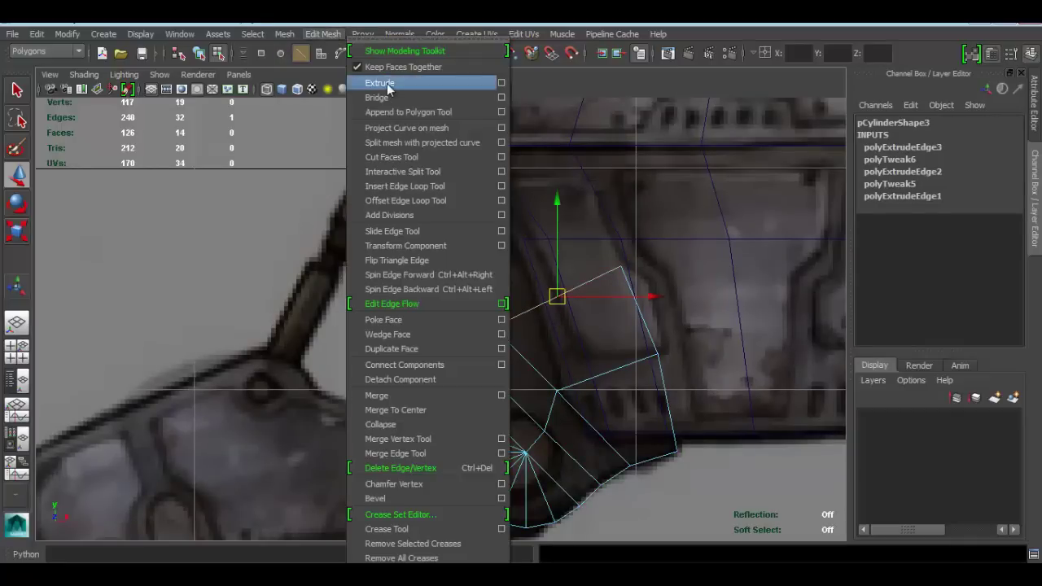
{"action": "left_click", "coordinate": [387, 83]}
{"action": "middle_click_drag", "start_coordinate": [545, 253], "coordinate": [564, 288], "text": "alt"}
{"action": "key", "text": "w"}
{"action": "left_click_drag", "start_coordinate": [575, 333], "coordinate": [560, 258]}
{"action": "middle_click_drag", "start_coordinate": [533, 237], "coordinate": [540, 270], "text": "alt"}
Step: Extrude the bracket's top edge again, up and to the left to about X -1.602, Y 0.077
{"action": "left_click", "coordinate": [329, 34]}
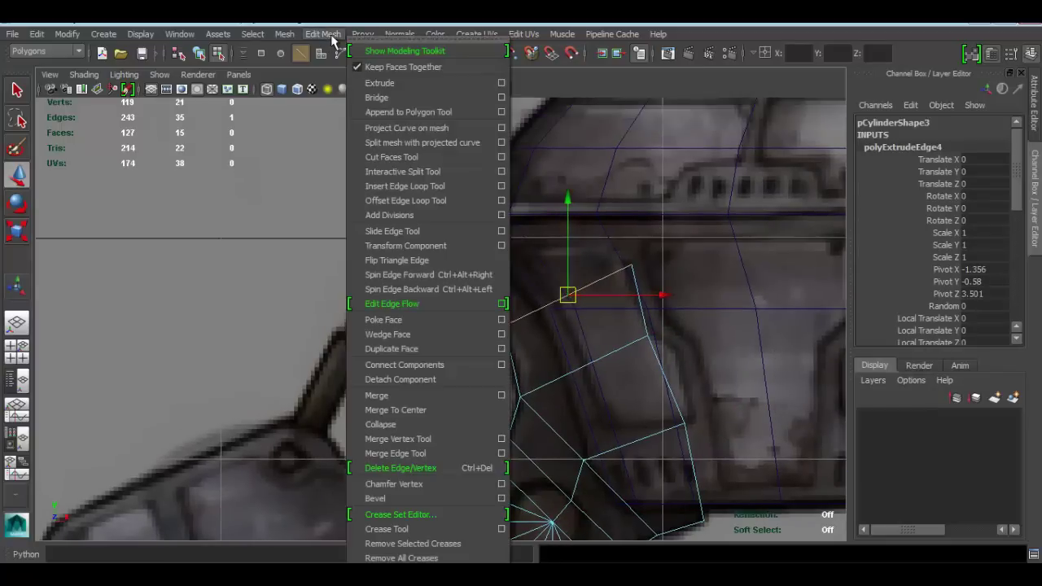
{"action": "left_click", "coordinate": [386, 83]}
{"action": "key", "text": "w"}
{"action": "left_click_drag", "start_coordinate": [565, 295], "coordinate": [529, 222]}
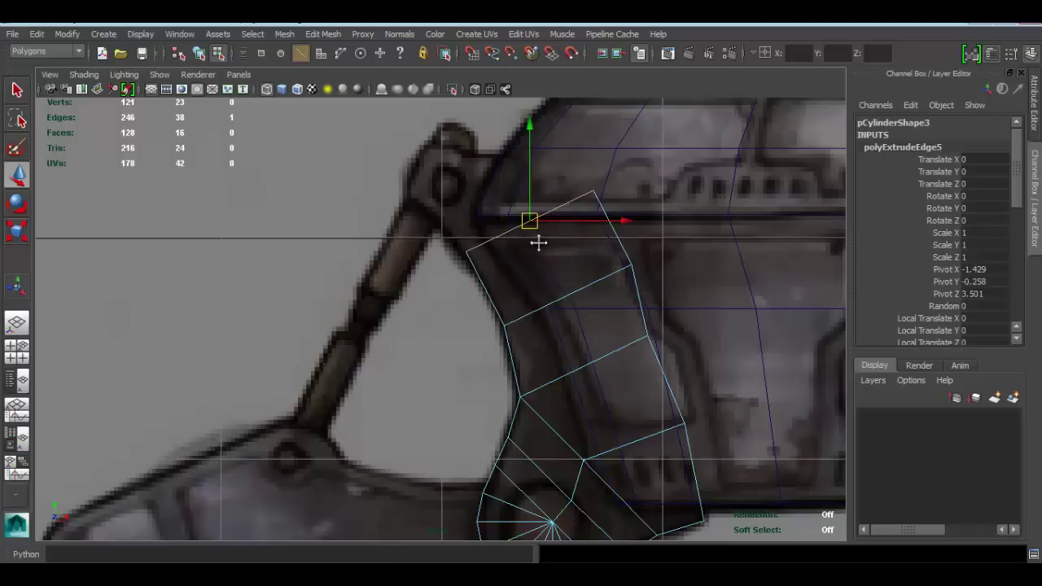
{"action": "middle_click_drag", "start_coordinate": [540, 242], "coordinate": [567, 299], "text": "alt"}
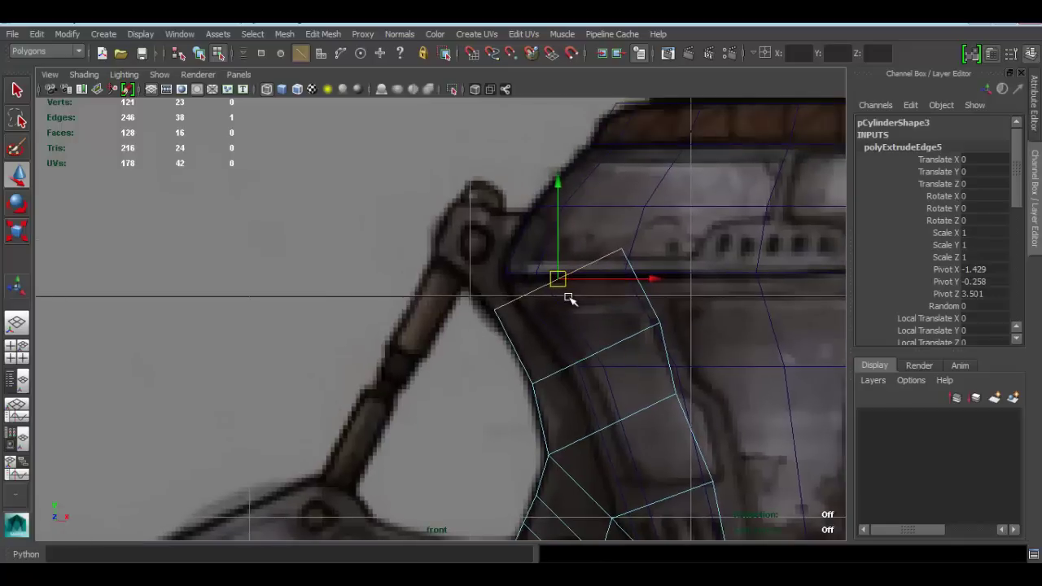
Step: Extrude the top edge once more, up and left to the base of the drawn piston mount
{"action": "left_click", "coordinate": [343, 35]}
{"action": "left_click", "coordinate": [386, 83]}
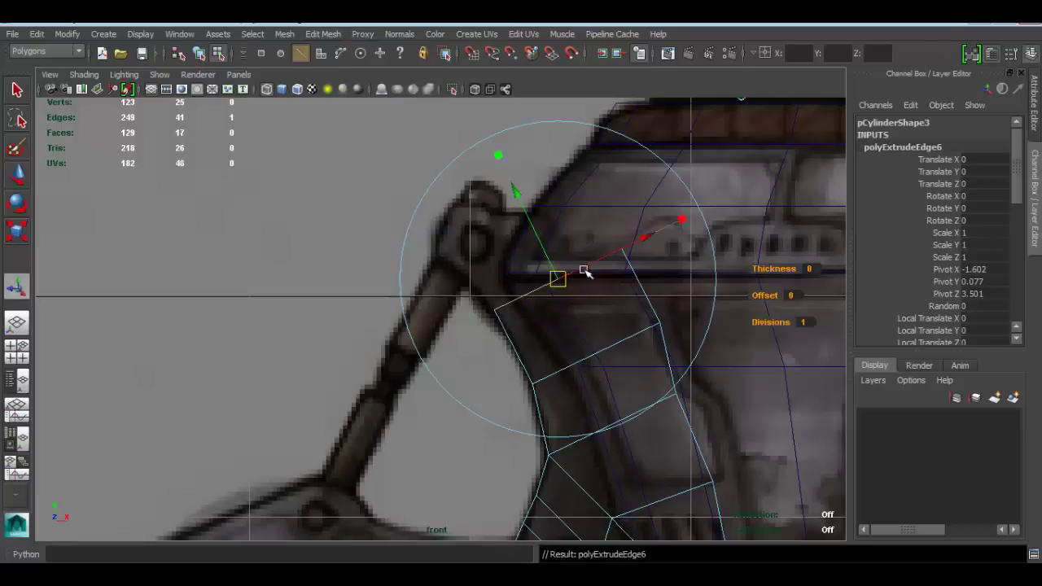
{"action": "key", "text": "w"}
{"action": "left_click_drag", "start_coordinate": [560, 279], "coordinate": [529, 240]}
{"action": "scroll", "coordinate": [692, 301], "scroll_direction": "down", "scroll_amount": 5}
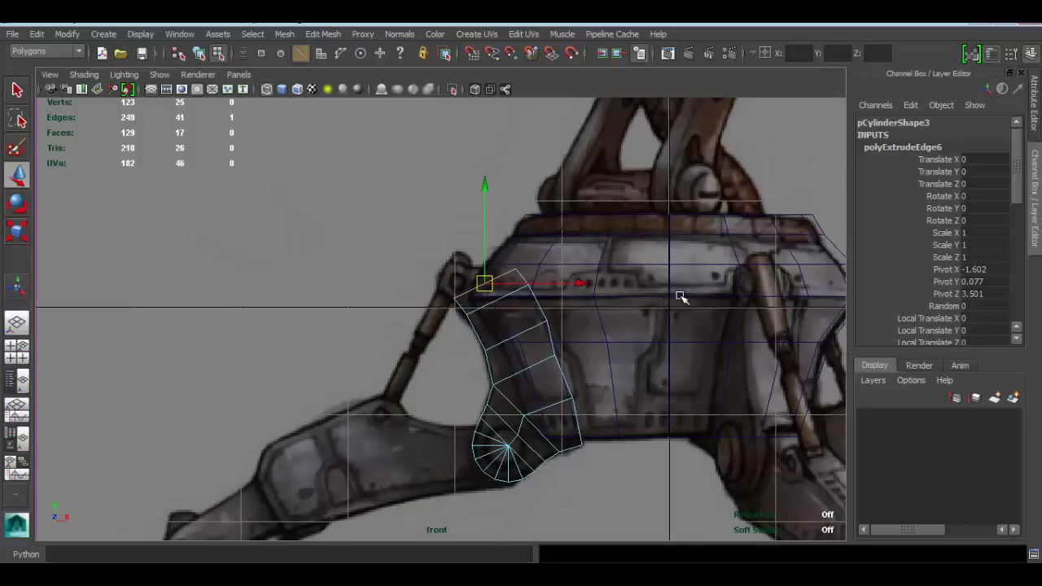
{"action": "middle_click_drag", "start_coordinate": [728, 263], "coordinate": [576, 226], "text": "alt"}
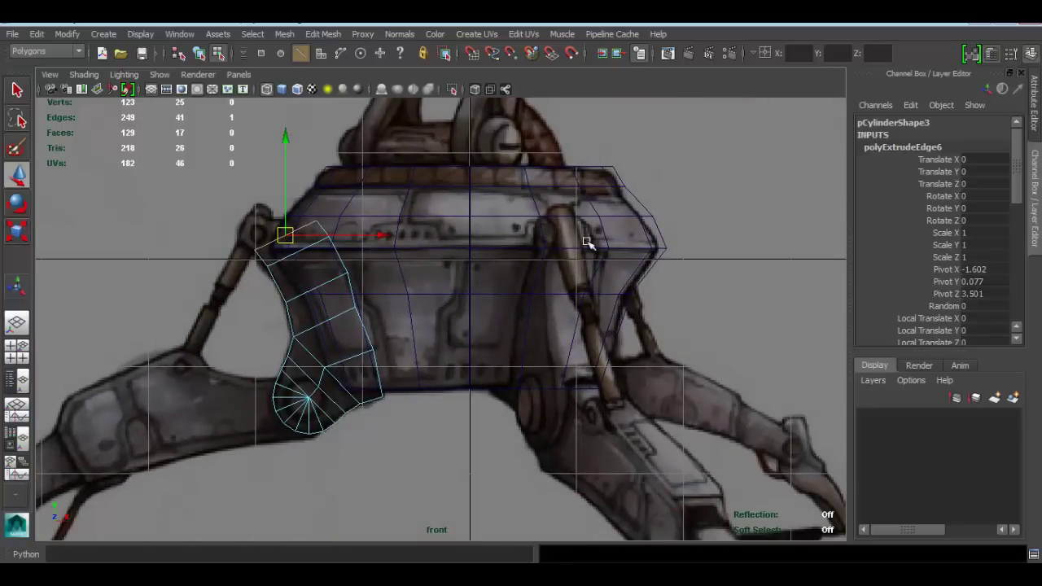
{"action": "middle_click_drag", "start_coordinate": [204, 195], "coordinate": [342, 226], "text": "alt"}
{"action": "right_click_drag", "start_coordinate": [376, 262], "coordinate": [601, 286], "text": "alt"}
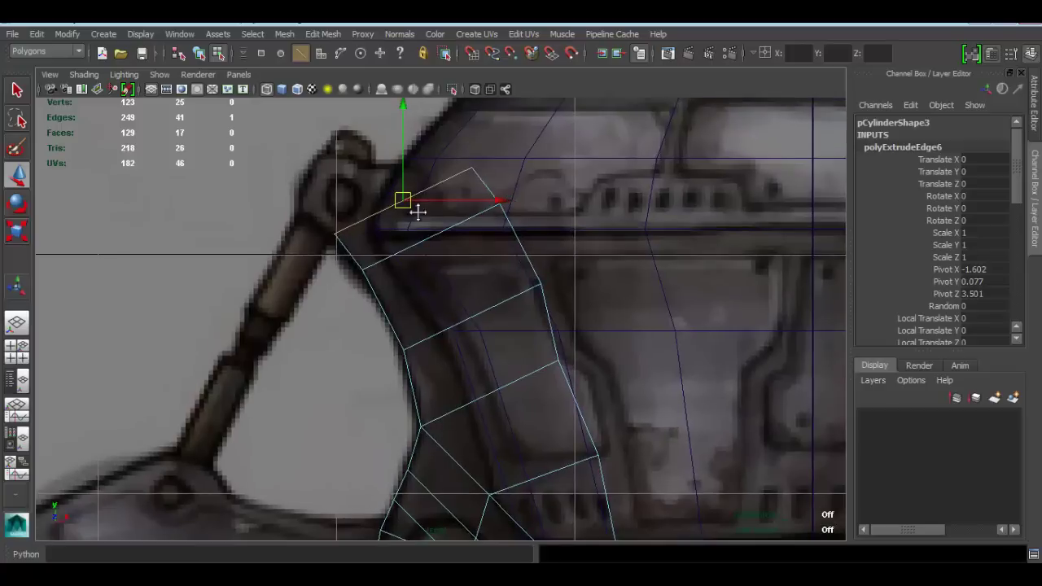
Step: Pull the bracket top's outer corner vertex out over the drawn piston mount and shift the inner vertex below the top edge outward
{"action": "middle_click_drag", "start_coordinate": [416, 209], "coordinate": [468, 253], "text": "alt"}
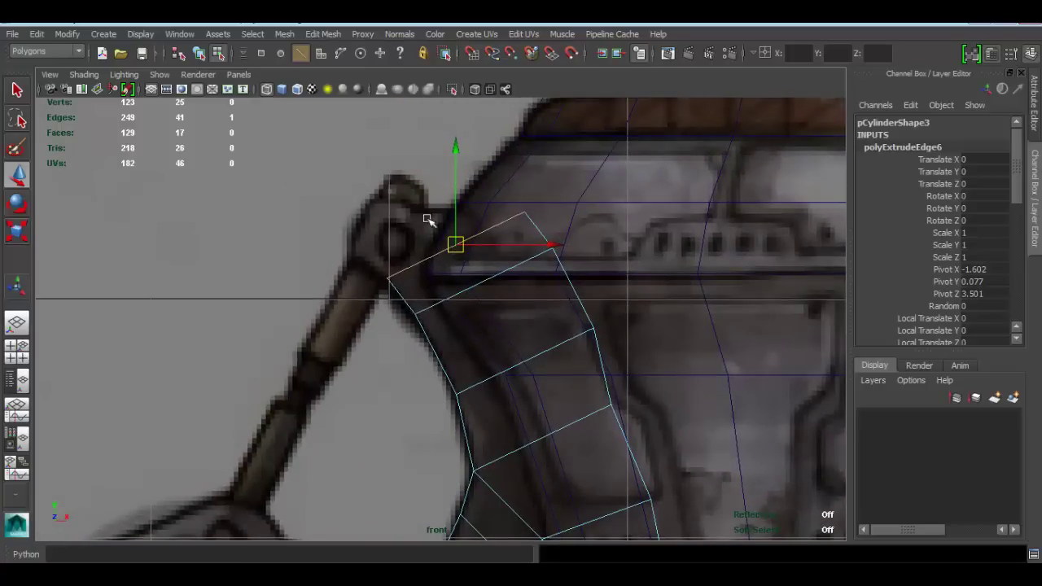
{"action": "right_click_drag", "start_coordinate": [523, 211], "coordinate": [348, 241]}
{"action": "left_click", "coordinate": [389, 278]}
{"action": "left_click_drag", "start_coordinate": [389, 277], "coordinate": [347, 228]}
{"action": "left_click_drag", "start_coordinate": [545, 235], "coordinate": [545, 236]}
{"action": "left_click_drag", "start_coordinate": [527, 215], "coordinate": [590, 262]}
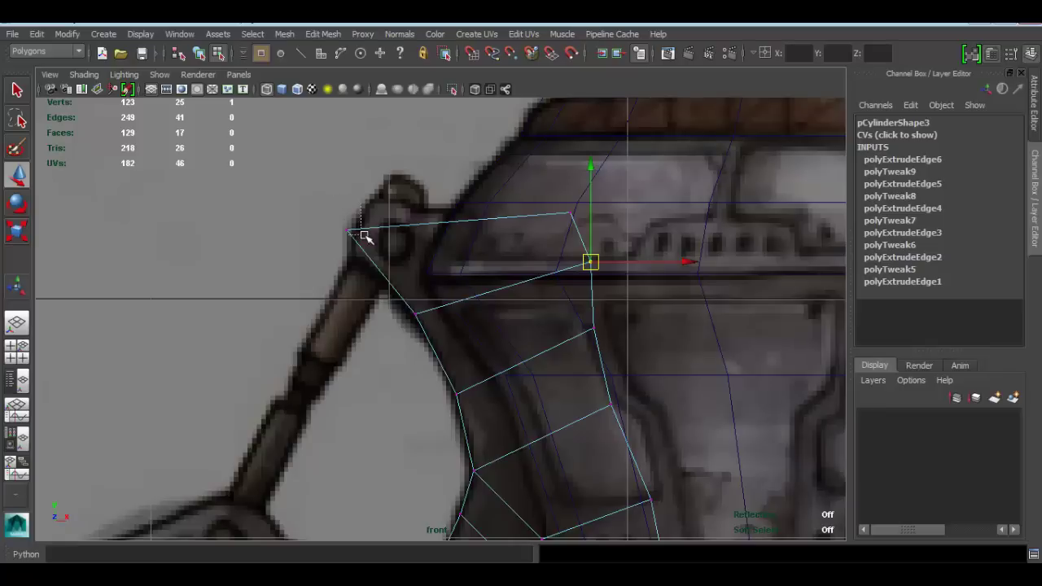
{"action": "left_click_drag", "start_coordinate": [364, 236], "coordinate": [338, 219]}
Step: Nudge the vertices along the bracket's outer side to follow the drawn concave curve between the piston mount and the hip joint
{"action": "middle_click_drag", "start_coordinate": [451, 257], "coordinate": [417, 234], "text": "alt"}
{"action": "right_click_drag", "start_coordinate": [418, 233], "coordinate": [416, 263], "text": "alt"}
{"action": "middle_click_drag", "start_coordinate": [404, 261], "coordinate": [389, 248], "text": "alt"}
{"action": "left_click", "coordinate": [369, 278]}
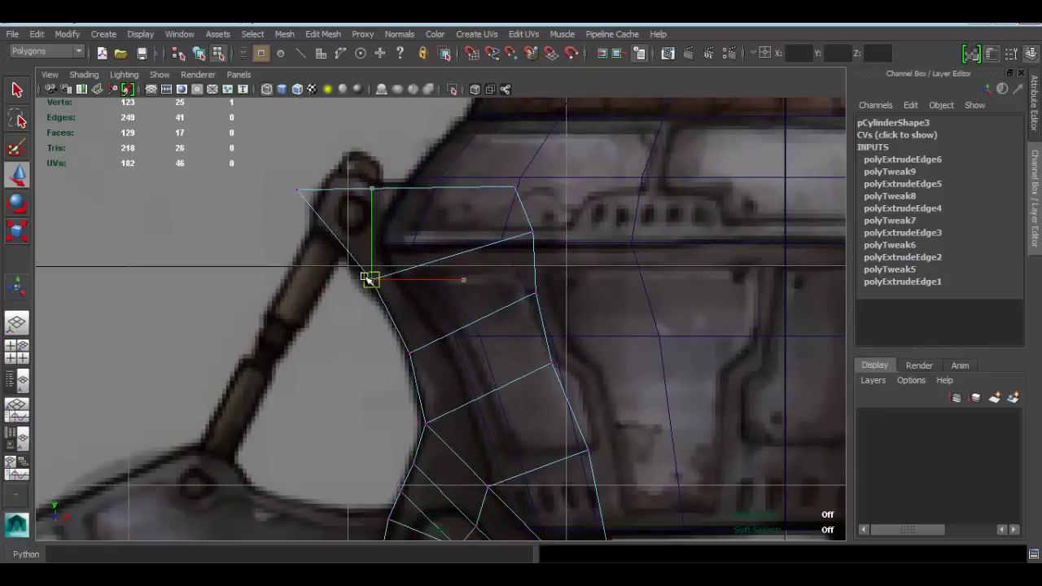
{"action": "middle_click_drag", "start_coordinate": [415, 284], "coordinate": [384, 249], "text": "alt"}
{"action": "left_click", "coordinate": [414, 256]}
{"action": "mouse_move", "coordinate": [415, 256]}
{"action": "left_mouse_down"}
{"action": "mouse_move", "coordinate": [420, 240]}
{"action": "mouse_move", "coordinate": [418, 252]}
{"action": "left_mouse_up"}
{"action": "left_click", "coordinate": [426, 326]}
{"action": "left_click_drag", "start_coordinate": [429, 324], "coordinate": [429, 316]}
{"action": "right_click_drag", "start_coordinate": [526, 273], "coordinate": [510, 249], "text": "alt"}
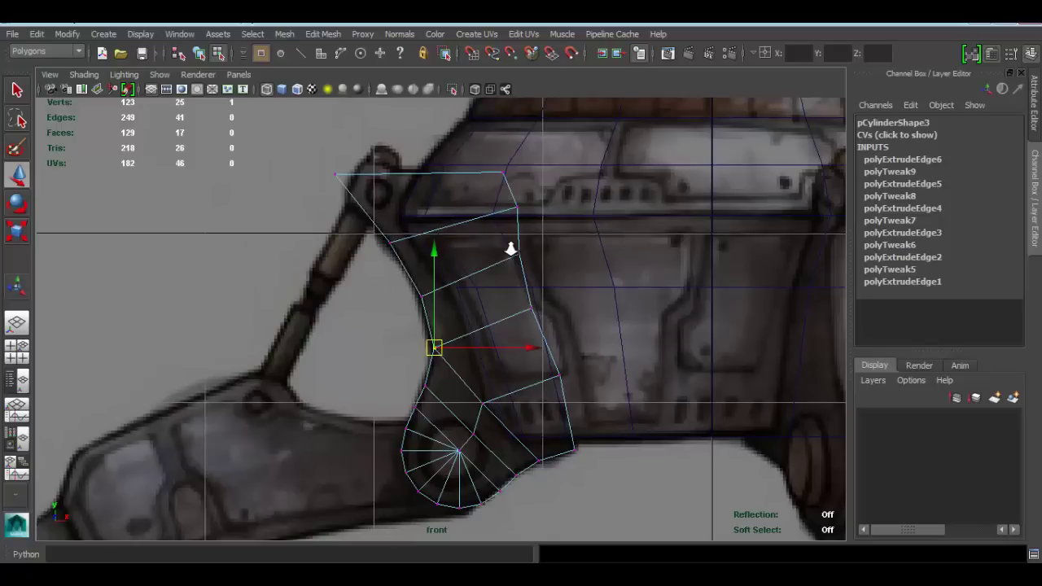
Step: Shift the upper vertices of the bracket's inner side slightly left to line up with the side's slope
{"action": "left_click", "coordinate": [518, 207]}
{"action": "left_click_drag", "start_coordinate": [517, 206], "coordinate": [505, 215]}
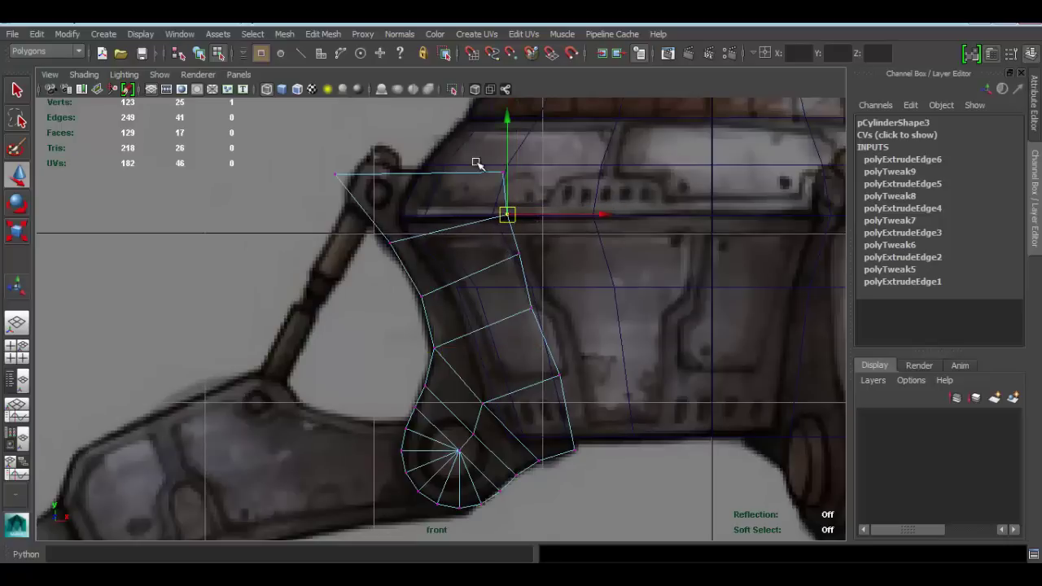
{"action": "left_click", "coordinate": [502, 172]}
{"action": "left_click_drag", "start_coordinate": [502, 174], "coordinate": [492, 173]}
{"action": "mouse_move", "coordinate": [550, 244]}
{"action": "right_mouse_down", "text": "alt"}
{"action": "mouse_move", "coordinate": [510, 238]}
{"action": "mouse_move", "coordinate": [538, 244]}
{"action": "right_mouse_up", "text": "alt"}
{"action": "left_click", "coordinate": [513, 309]}
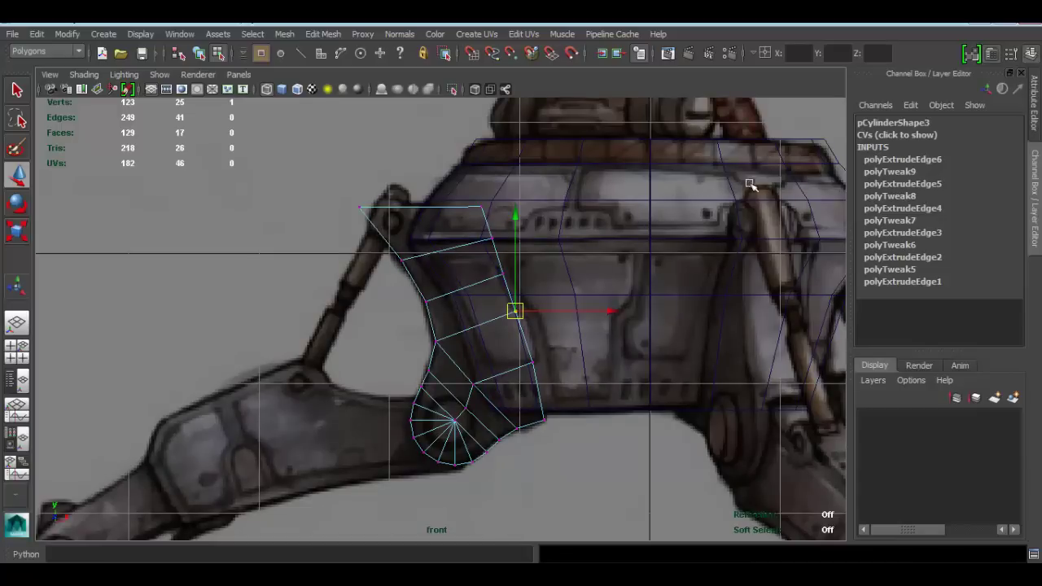
Step: Move the bracket's top inner vertex left onto the drawn piston mount and raise the inner vertex below it
{"action": "middle_click_drag", "start_coordinate": [542, 224], "coordinate": [435, 259], "text": "alt"}
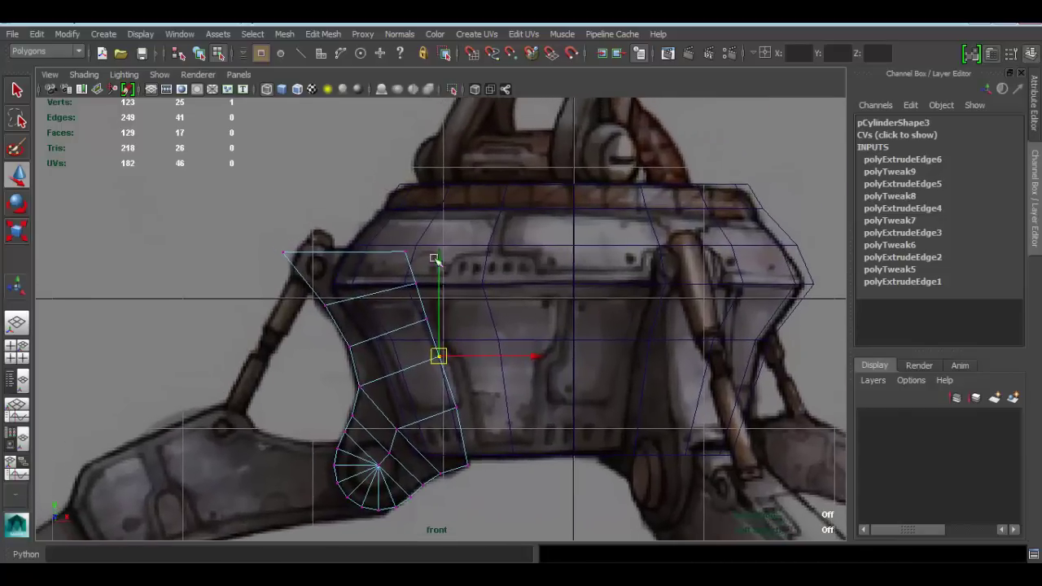
{"action": "left_click", "coordinate": [409, 252]}
{"action": "left_click_drag", "start_coordinate": [405, 251], "coordinate": [323, 249]}
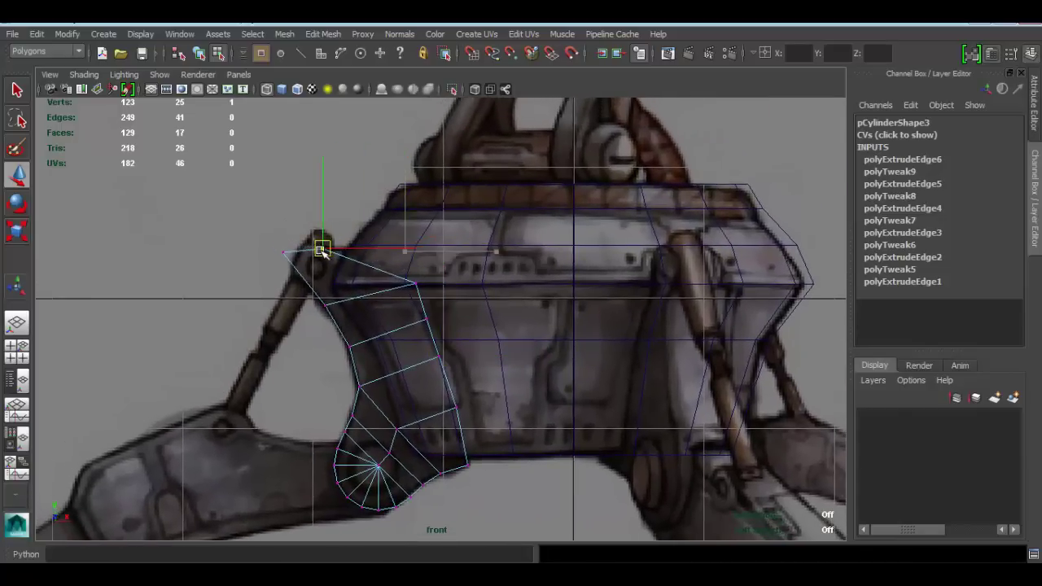
{"action": "middle_click_drag", "start_coordinate": [426, 263], "coordinate": [483, 270], "text": "alt"}
{"action": "scroll", "coordinate": [480, 262], "scroll_direction": "up", "scroll_amount": 3}
{"action": "left_click", "coordinate": [495, 272]}
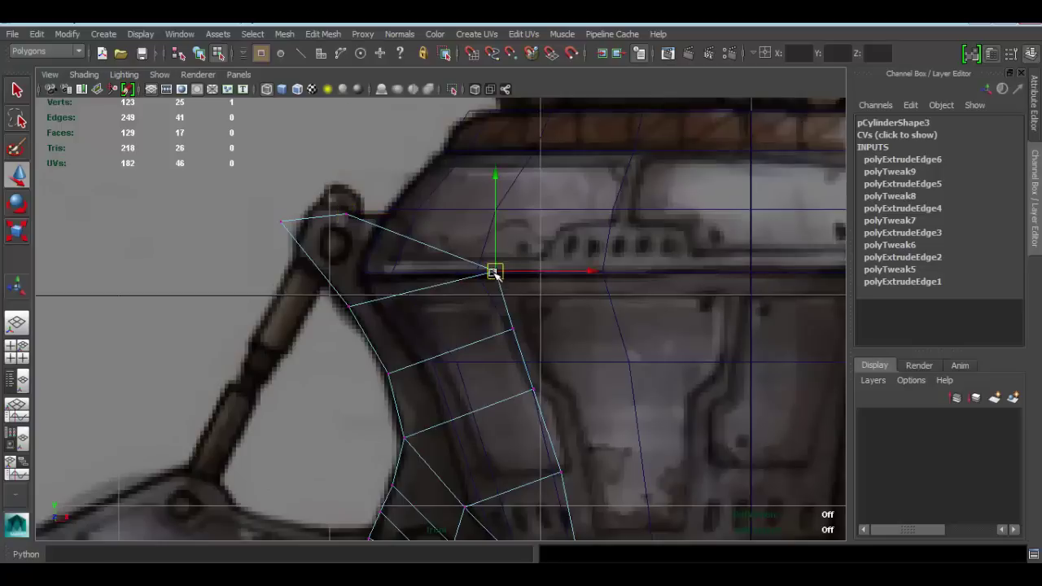
{"action": "left_click_drag", "start_coordinate": [495, 272], "coordinate": [482, 242]}
Step: Tighten the two end vertices around the piston mount and raise the inner corner vertex level with the mount's top
{"action": "left_click", "coordinate": [345, 214]}
{"action": "left_click_drag", "start_coordinate": [345, 214], "coordinate": [324, 215]}
{"action": "left_click", "coordinate": [287, 223]}
{"action": "left_click", "coordinate": [330, 212]}
{"action": "left_click", "coordinate": [485, 240]}
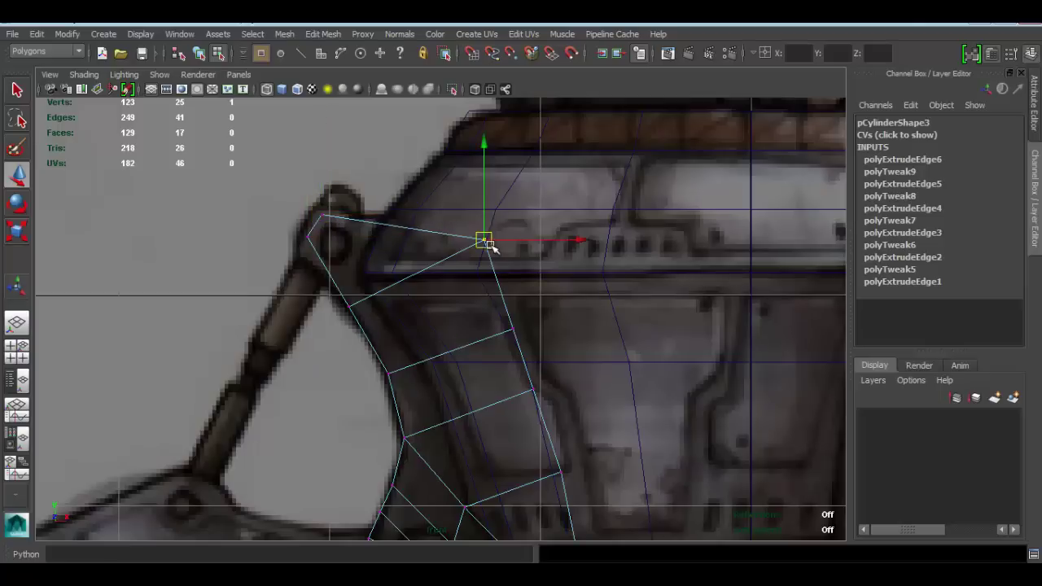
{"action": "left_click_drag", "start_coordinate": [485, 240], "coordinate": [486, 228]}
{"action": "scroll", "coordinate": [487, 281], "scroll_direction": "down", "scroll_amount": 4}
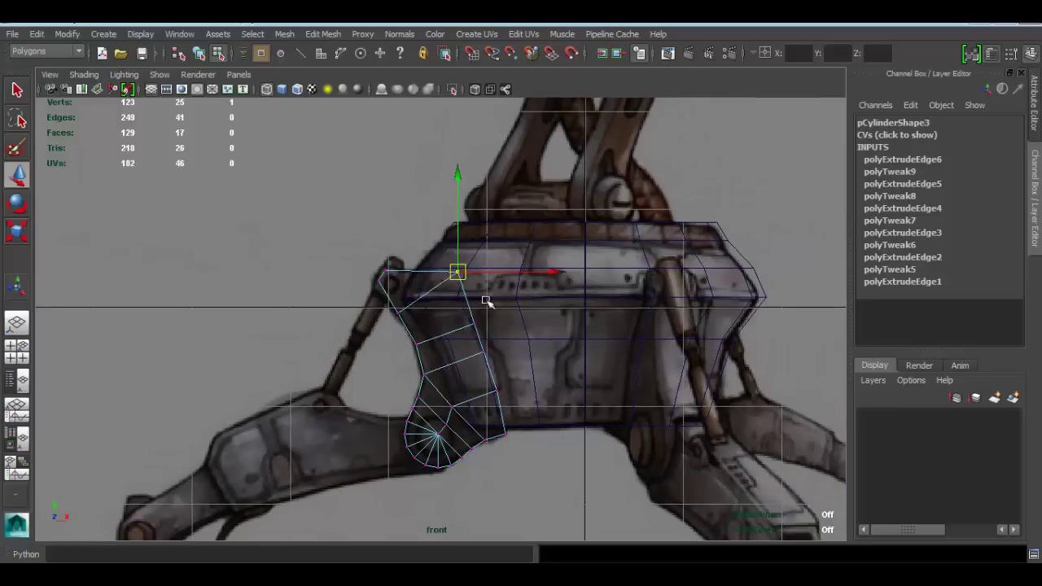
Step: Straighten the bracket's inner side by nudging its lower vertices right and raising the vertex below the top inner corner
{"action": "middle_click_drag", "start_coordinate": [476, 319], "coordinate": [470, 272], "text": "alt"}
{"action": "right_click_drag", "start_coordinate": [470, 272], "coordinate": [513, 333], "text": "alt"}
{"action": "left_click", "coordinate": [500, 345]}
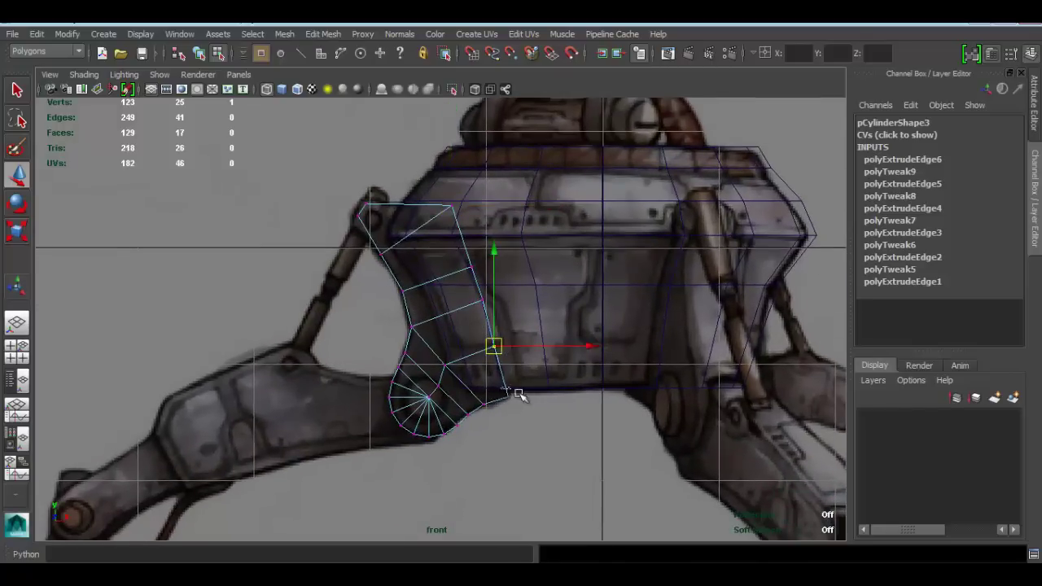
{"action": "left_click_drag", "start_coordinate": [517, 393], "coordinate": [521, 399]}
{"action": "left_click_drag", "start_coordinate": [513, 395], "coordinate": [518, 395]}
{"action": "left_click_drag", "start_coordinate": [476, 335], "coordinate": [512, 354]}
{"action": "left_click_drag", "start_coordinate": [488, 345], "coordinate": [494, 345]}
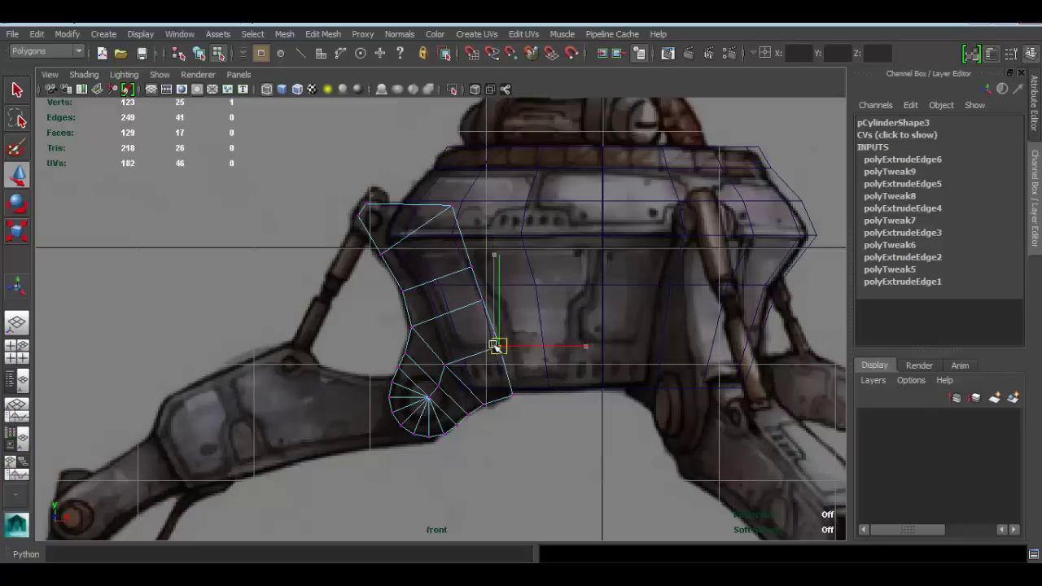
{"action": "key", "text": "w"}
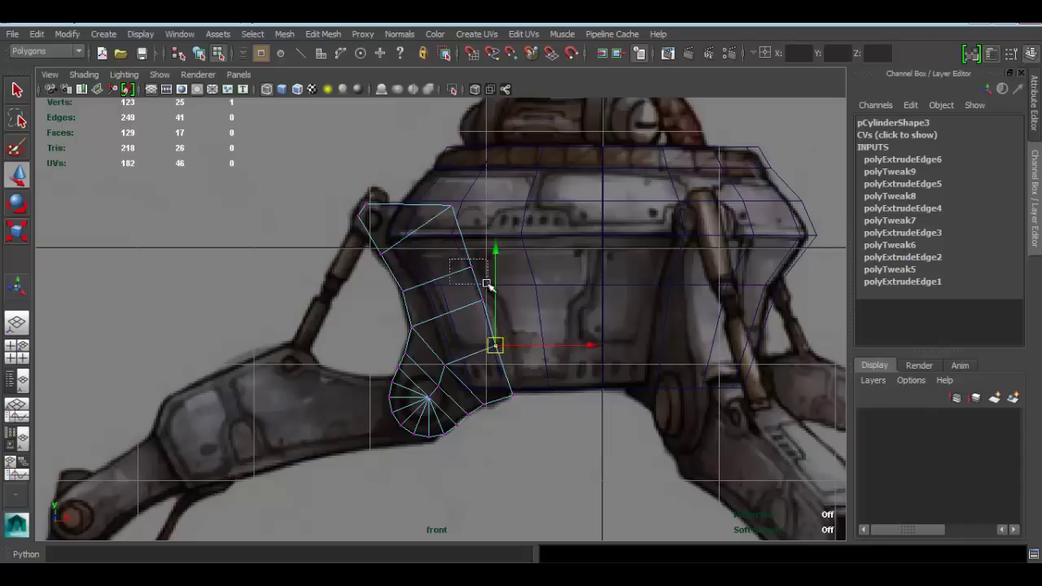
{"action": "left_click_drag", "start_coordinate": [487, 284], "coordinate": [487, 284]}
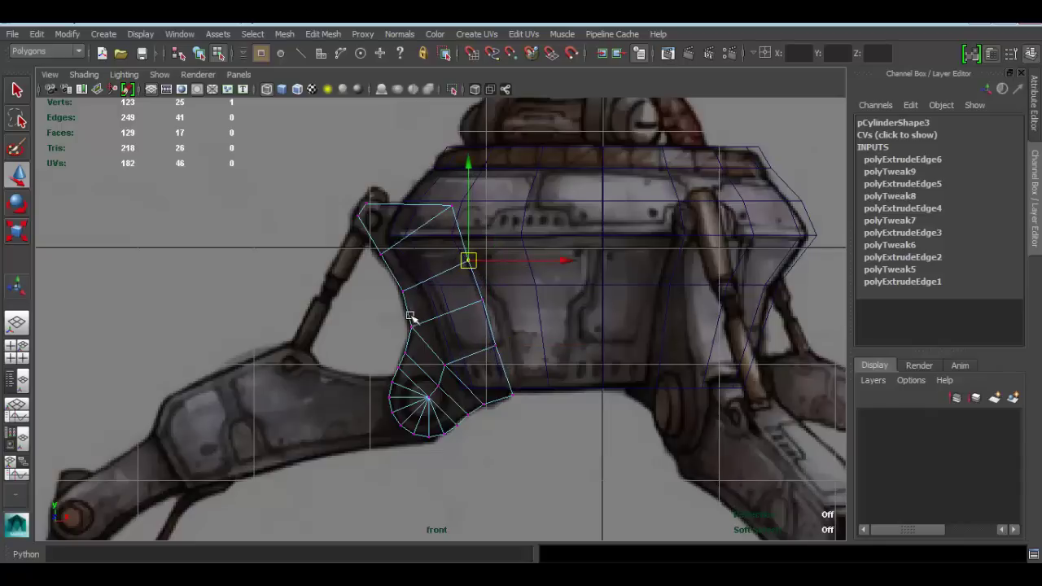
Step: Examine the whole bracket as a selected object in the perspective view and return to the front view
{"action": "middle_click_drag", "start_coordinate": [412, 318], "coordinate": [500, 258], "text": "alt"}
{"action": "key", "text": "space"}
{"action": "key", "text": "space"}
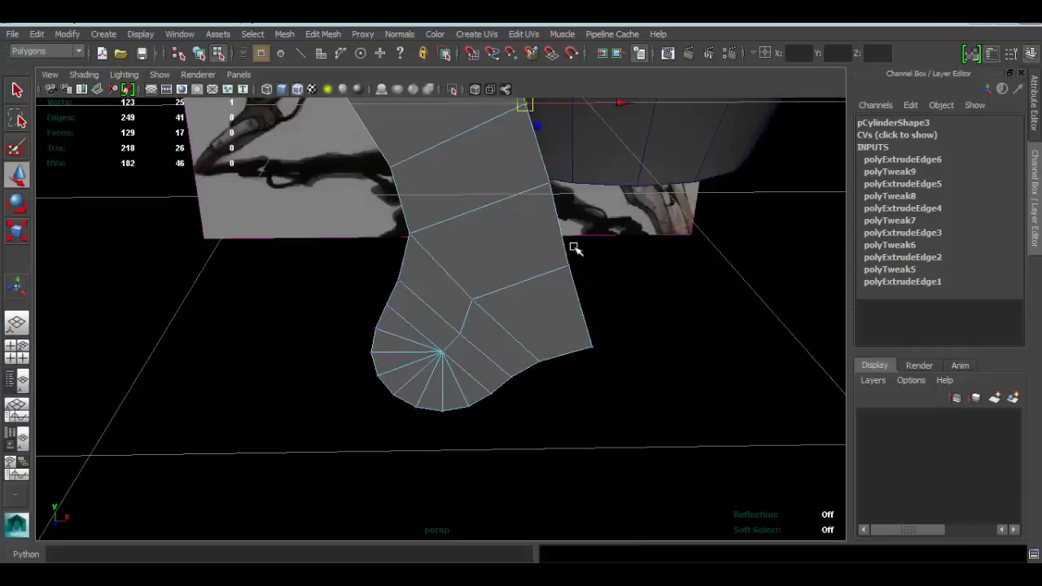
{"action": "scroll", "coordinate": [570, 248], "scroll_direction": "down", "scroll_amount": 3}
{"action": "right_click_drag", "start_coordinate": [431, 263], "coordinate": [497, 228]}
{"action": "scroll", "coordinate": [614, 193], "scroll_direction": "down", "scroll_amount": 4}
{"action": "mouse_move", "coordinate": [489, 251]}
{"action": "left_mouse_down", "text": "alt"}
{"action": "mouse_move", "coordinate": [575, 242]}
{"action": "mouse_move", "coordinate": [502, 256]}
{"action": "left_mouse_up", "text": "alt"}
{"action": "left_click", "coordinate": [460, 307]}
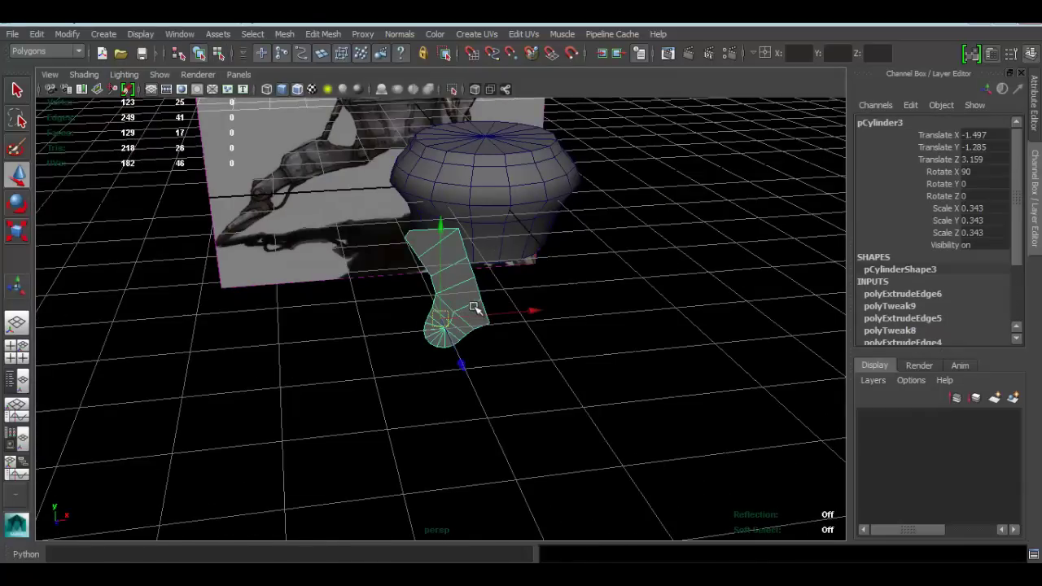
{"action": "key", "text": "space"}
{"action": "key", "text": "space"}
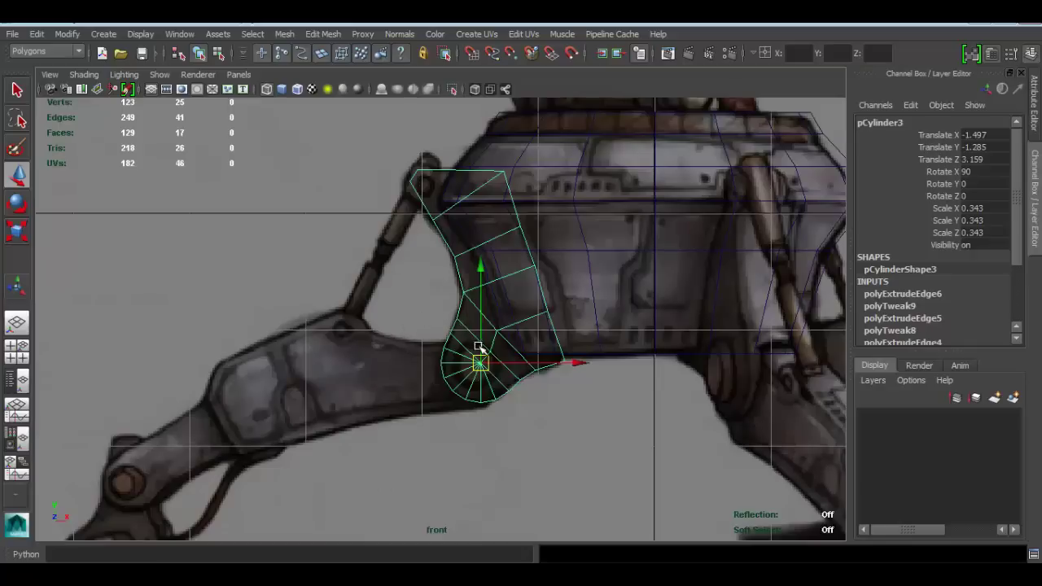
Step: Move the bracket's two outermost top vertices out to the piston mount's drawn outline and deselect the bracket
{"action": "scroll", "coordinate": [439, 146], "scroll_direction": "up", "scroll_amount": 3}
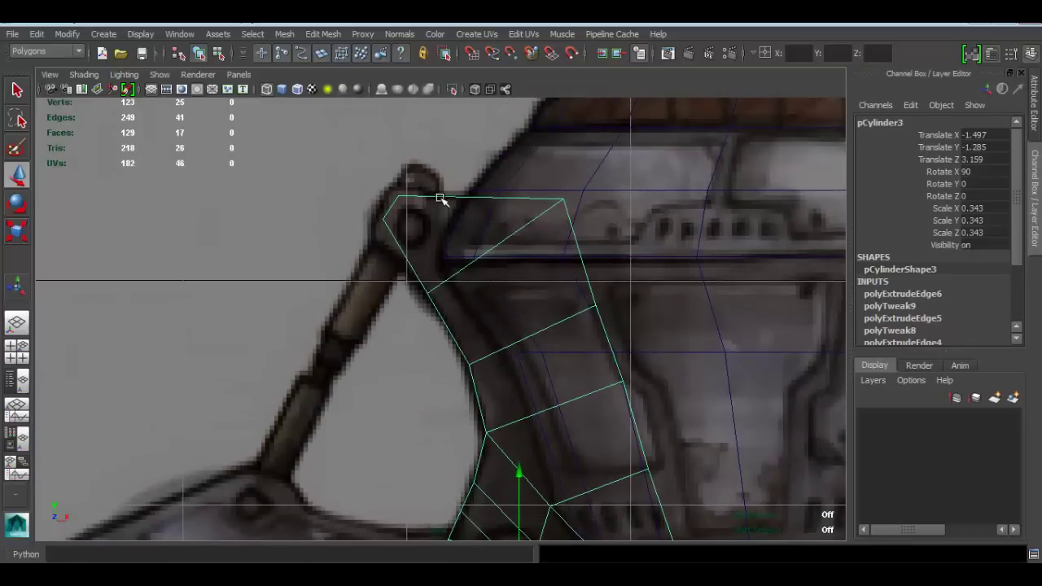
{"action": "right_click_drag", "start_coordinate": [439, 198], "coordinate": [341, 169]}
{"action": "left_click_drag", "start_coordinate": [366, 208], "coordinate": [371, 235]}
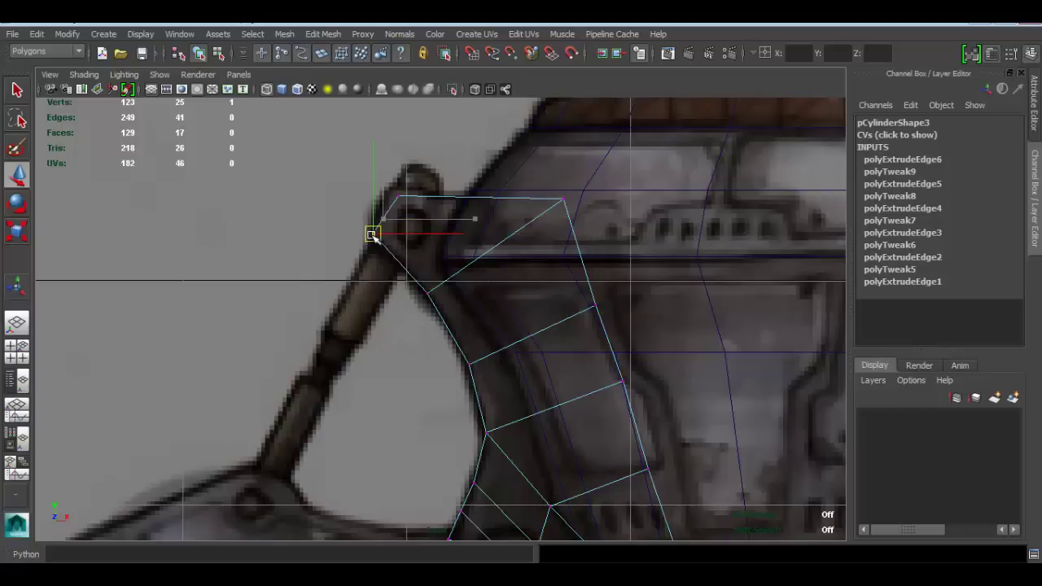
{"action": "left_click", "coordinate": [398, 197]}
{"action": "left_click_drag", "start_coordinate": [396, 193], "coordinate": [388, 188]}
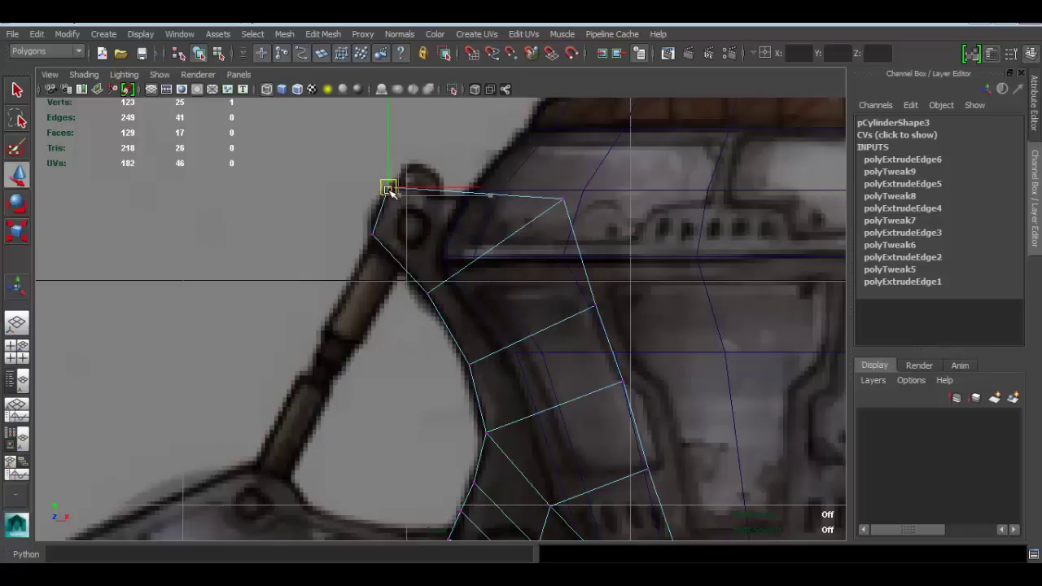
{"action": "left_click", "coordinate": [369, 231]}
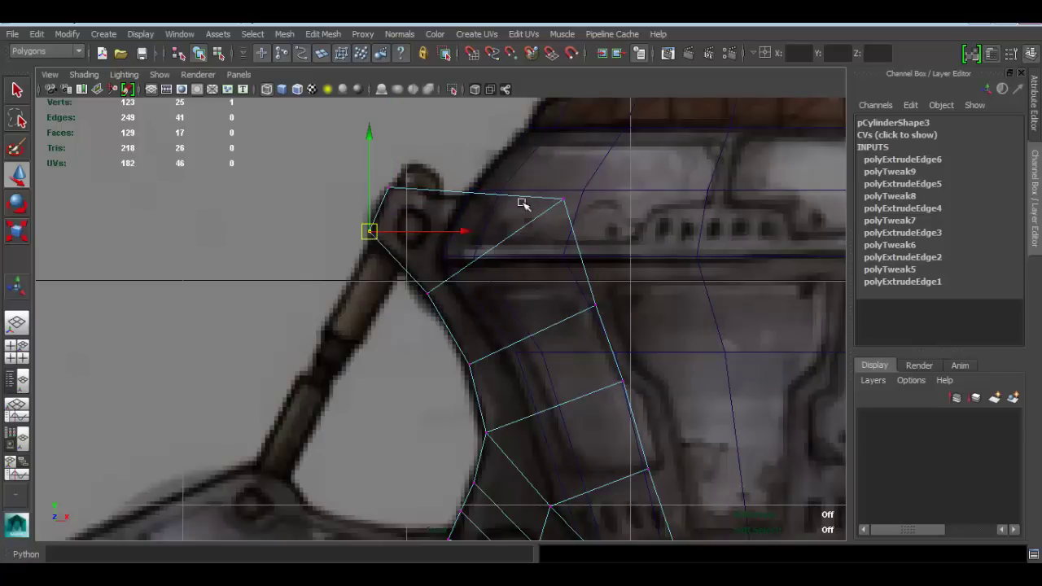
{"action": "left_click", "coordinate": [672, 169]}
Step: Duplicate the hip bracket and move the copy over the drawn upper leg to about X -3.291, Y -2.057
{"action": "scroll", "coordinate": [528, 274], "scroll_direction": "down", "scroll_amount": 7}
{"action": "middle_click_drag", "start_coordinate": [510, 269], "coordinate": [510, 174], "text": "alt"}
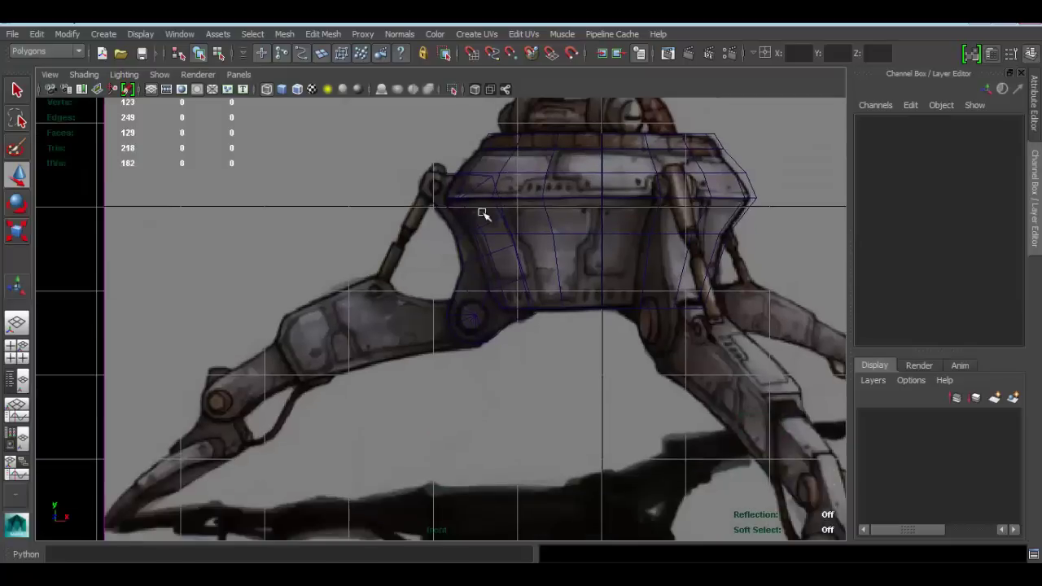
{"action": "scroll", "coordinate": [454, 265], "scroll_direction": "up", "scroll_amount": 1}
{"action": "middle_click_drag", "start_coordinate": [453, 297], "coordinate": [482, 275], "text": "alt"}
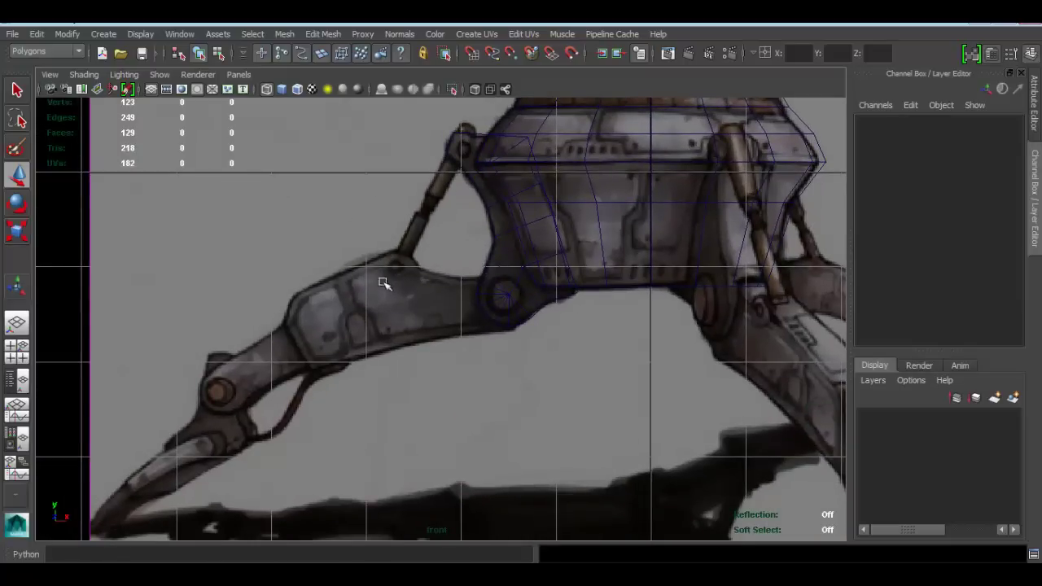
{"action": "left_click", "coordinate": [512, 282]}
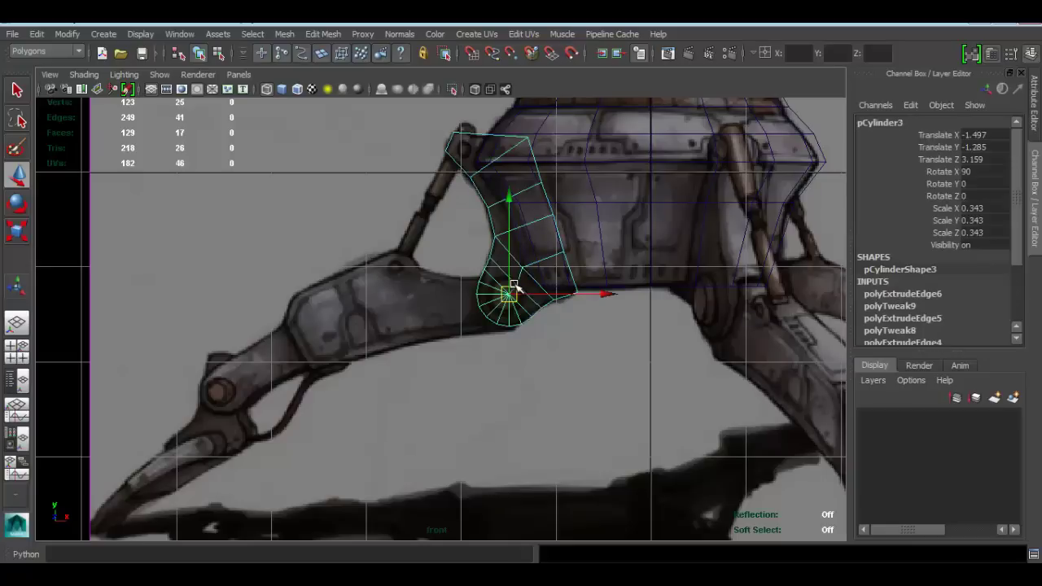
{"action": "middle_click_drag", "start_coordinate": [558, 238], "coordinate": [588, 257], "text": "alt"}
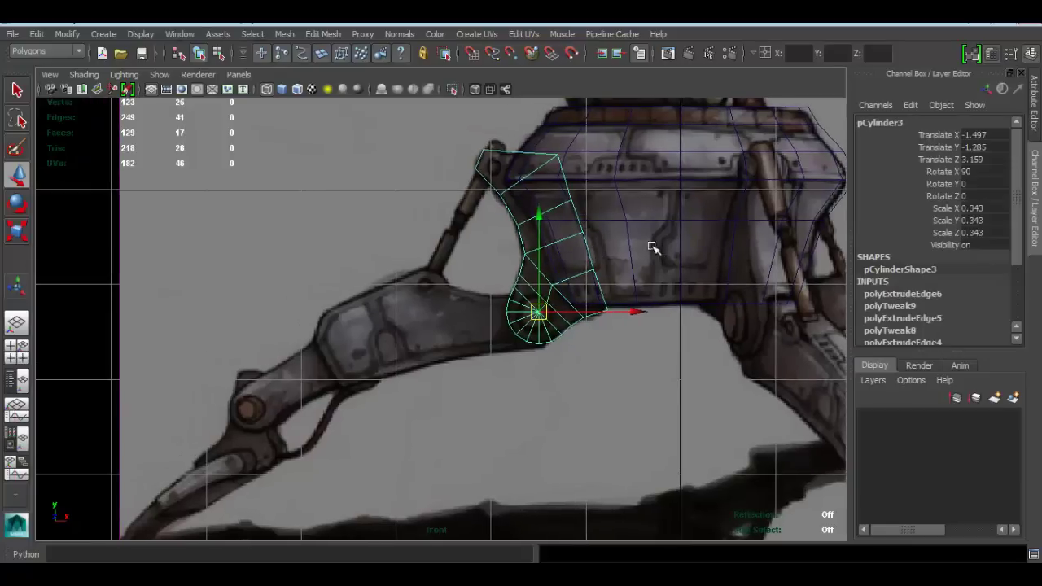
{"action": "middle_click_drag", "start_coordinate": [585, 235], "coordinate": [588, 258], "text": "alt"}
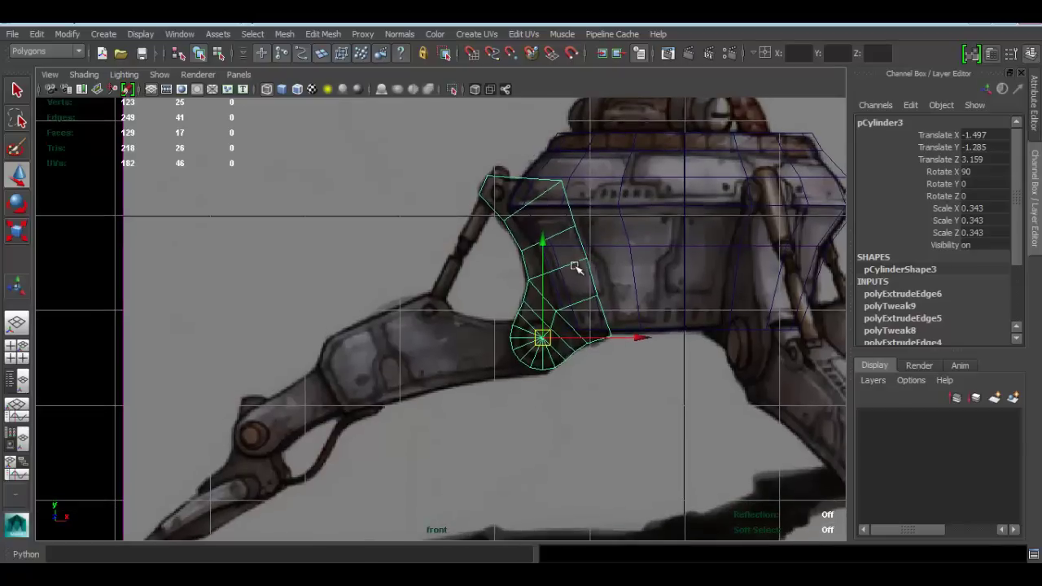
{"action": "key", "text": "ctrl+d"}
{"action": "left_click_drag", "start_coordinate": [550, 344], "coordinate": [380, 421]}
{"action": "middle_click_drag", "start_coordinate": [476, 334], "coordinate": [549, 300], "text": "alt"}
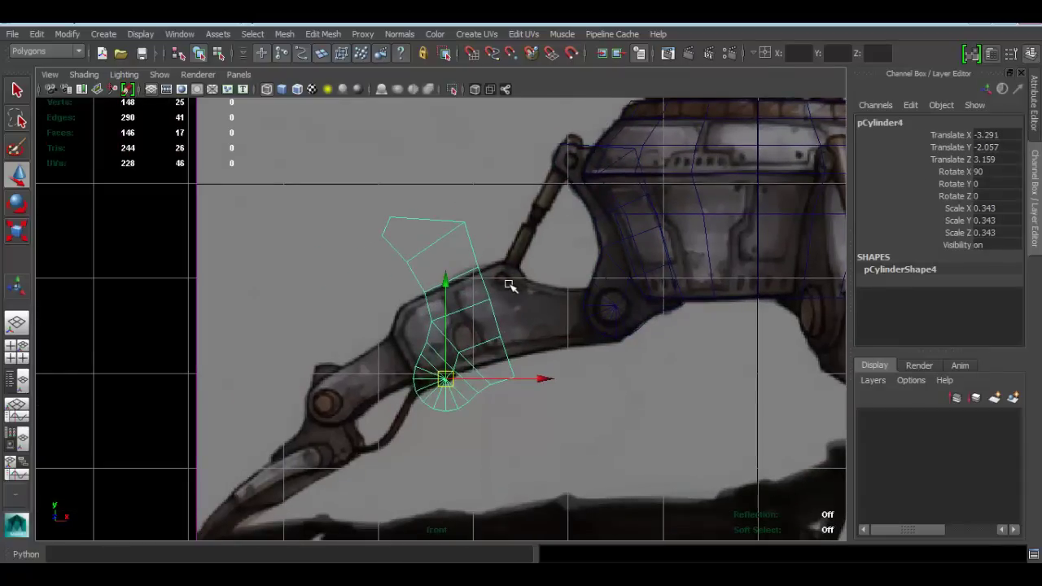
Step: Rotate the copied bracket to about -89.169 in Z and place it along the upper leg at about X -4.45, Y -1.631
{"action": "key", "text": "e"}
{"action": "left_click_drag", "start_coordinate": [539, 274], "coordinate": [541, 454]}
{"action": "key", "text": "w"}
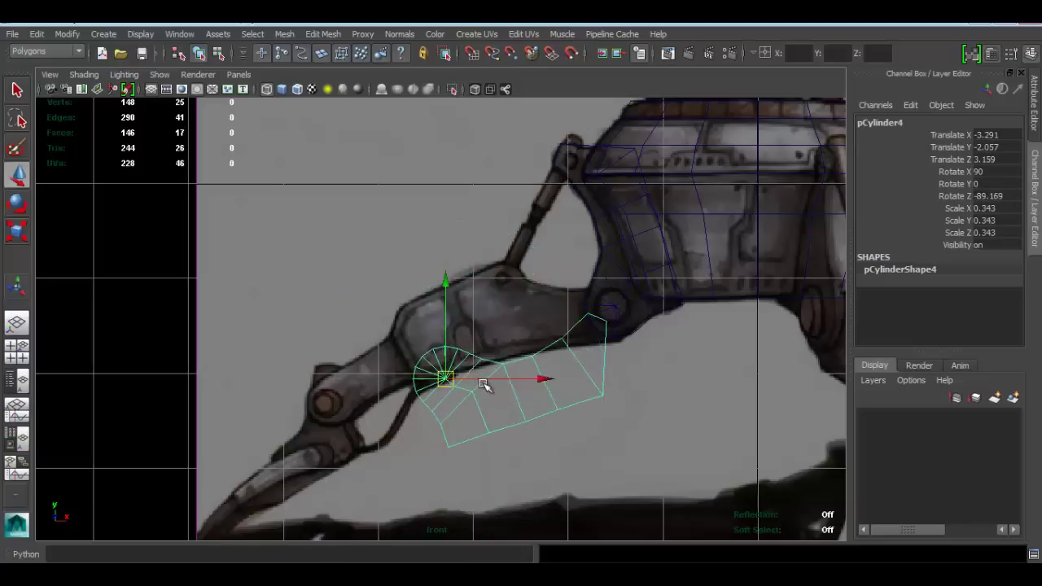
{"action": "left_click_drag", "start_coordinate": [450, 379], "coordinate": [334, 338]}
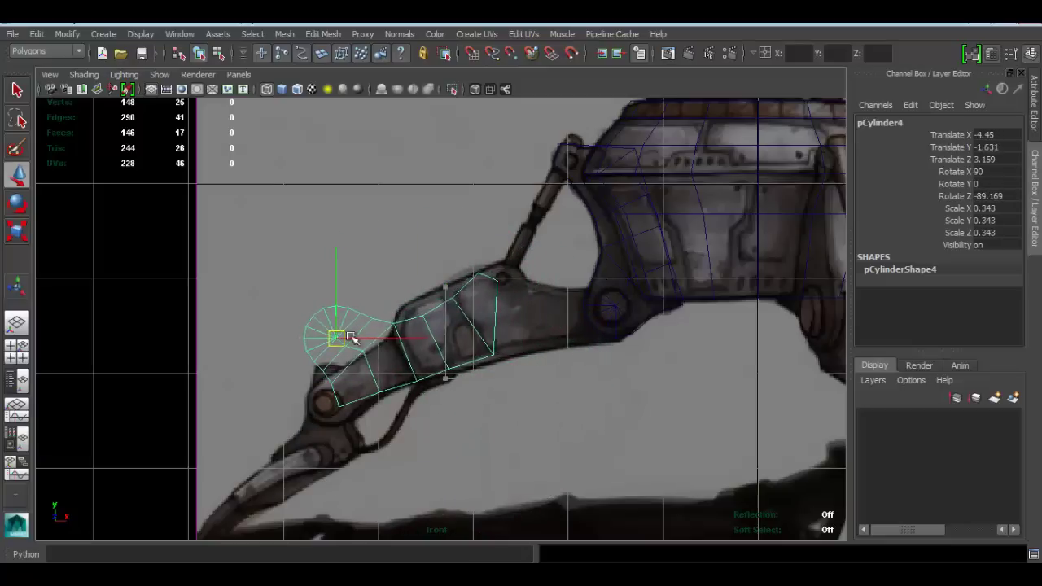
Step: Delete the copy's round joint end and adjoining faces, keeping only the three faces over the drawn upper leg
{"action": "middle_click_drag", "start_coordinate": [506, 274], "coordinate": [565, 239], "text": "alt"}
{"action": "scroll", "coordinate": [488, 264], "scroll_direction": "up", "scroll_amount": 3}
{"action": "right_click_drag", "start_coordinate": [488, 269], "coordinate": [285, 236]}
{"action": "left_click_drag", "start_coordinate": [436, 415], "coordinate": [441, 427]}
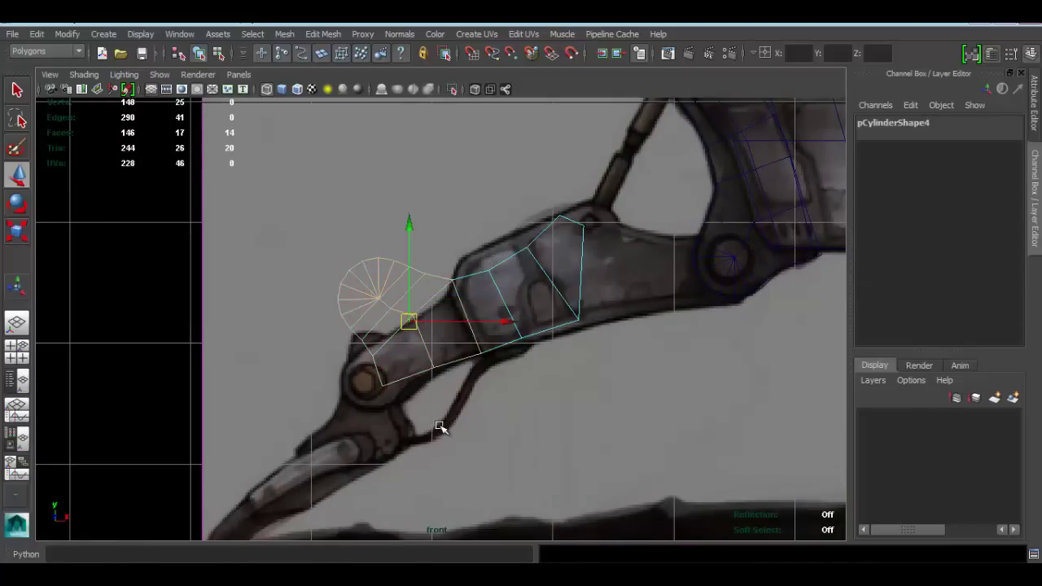
{"action": "key", "text": "Delete"}
Step: Fit the leg piece's upper knee-end corner and the next two top vertices to the drawn upper outline
{"action": "middle_click_drag", "start_coordinate": [538, 259], "coordinate": [503, 292], "text": "alt"}
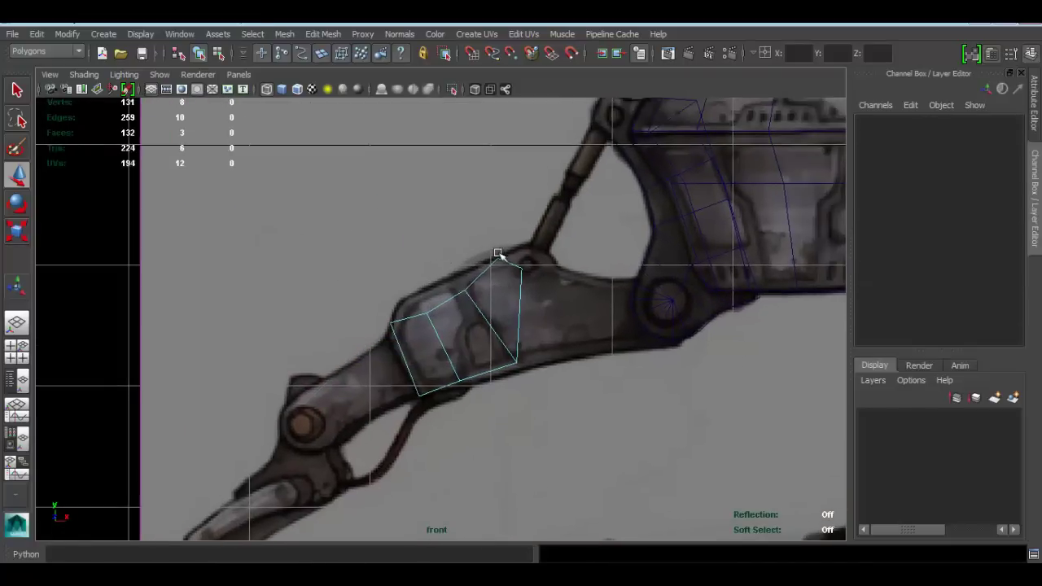
{"action": "right_click_drag", "start_coordinate": [503, 256], "coordinate": [551, 291], "text": "alt"}
{"action": "right_click_drag", "start_coordinate": [509, 244], "coordinate": [372, 306]}
{"action": "left_click_drag", "start_coordinate": [391, 344], "coordinate": [390, 345]}
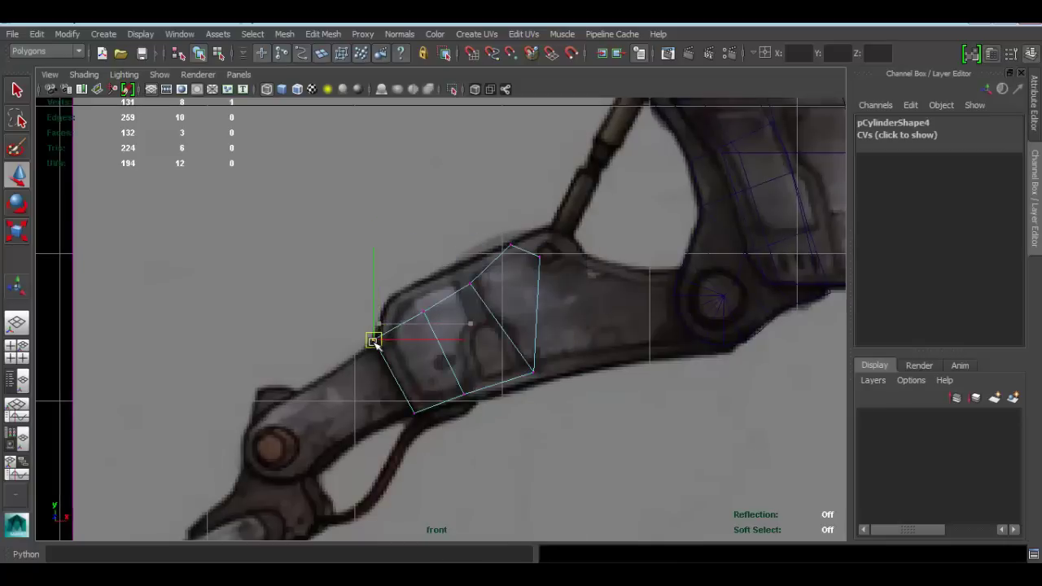
{"action": "left_click", "coordinate": [414, 413]}
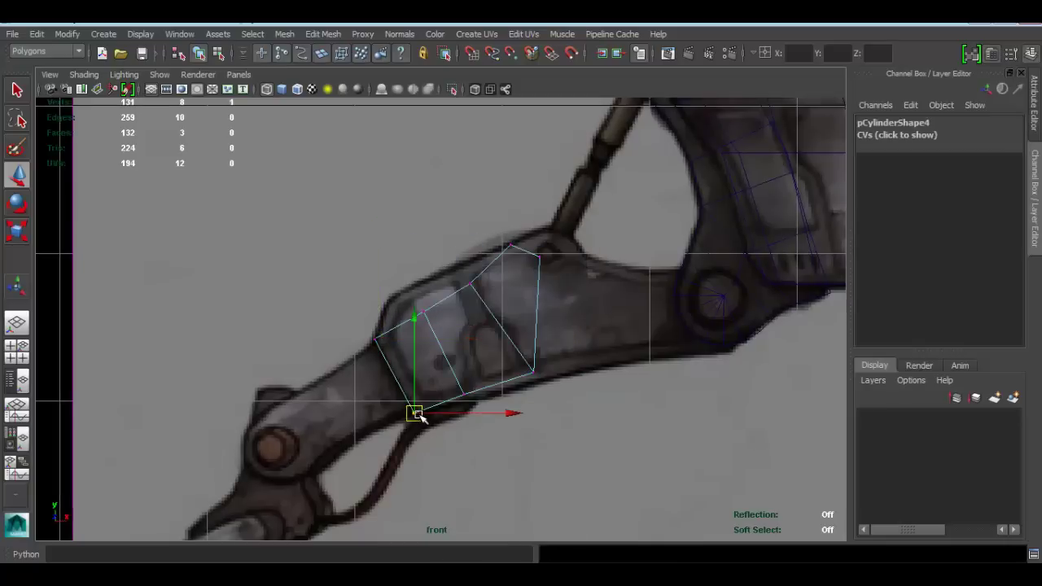
{"action": "left_click", "coordinate": [415, 314]}
{"action": "left_click_drag", "start_coordinate": [414, 314], "coordinate": [391, 296]}
{"action": "left_click", "coordinate": [468, 280]}
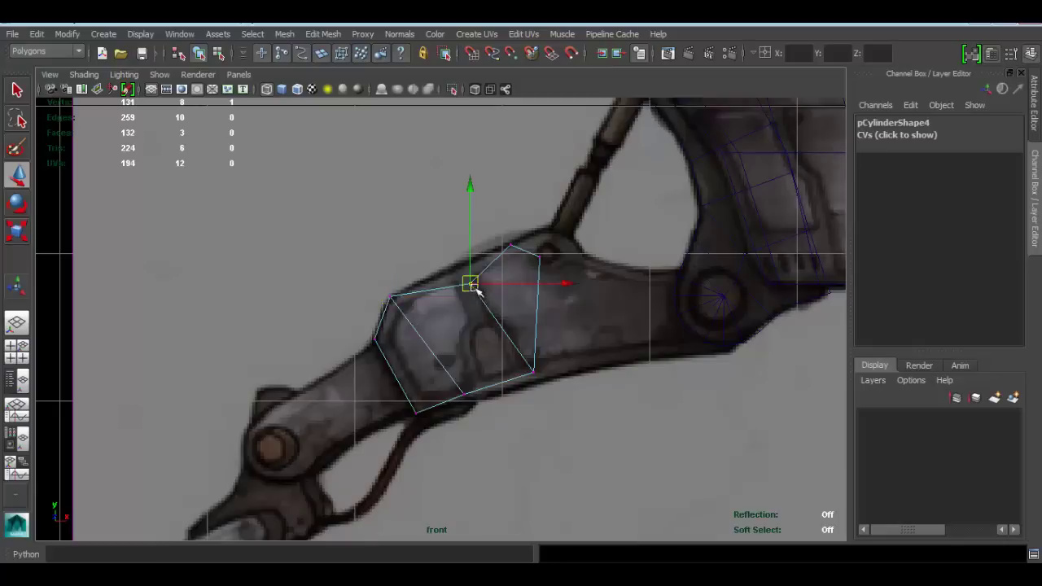
{"action": "mouse_move", "coordinate": [468, 282]}
{"action": "left_mouse_down"}
{"action": "mouse_move", "coordinate": [458, 254]}
{"action": "mouse_move", "coordinate": [461, 265]}
{"action": "left_mouse_up"}
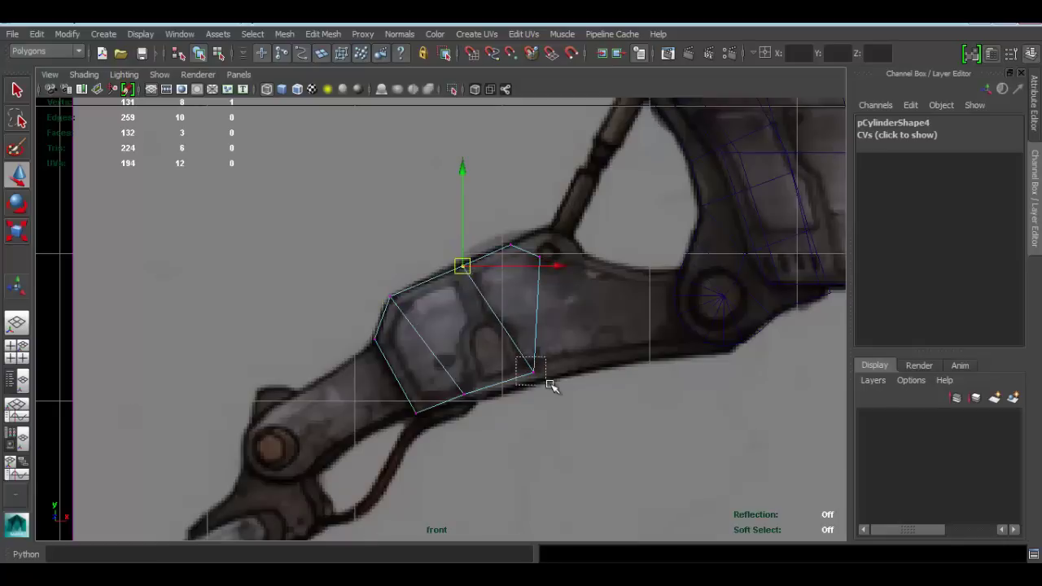
Step: Move the two lower vertices nearest the hip along the upper leg's drawn bottom edge toward the hip joint
{"action": "left_click_drag", "start_coordinate": [551, 385], "coordinate": [550, 384]}
{"action": "left_click_drag", "start_coordinate": [533, 372], "coordinate": [629, 359]}
{"action": "left_click_drag", "start_coordinate": [431, 364], "coordinate": [516, 388]}
{"action": "middle_click_drag", "start_coordinate": [529, 275], "coordinate": [501, 310], "text": "alt"}
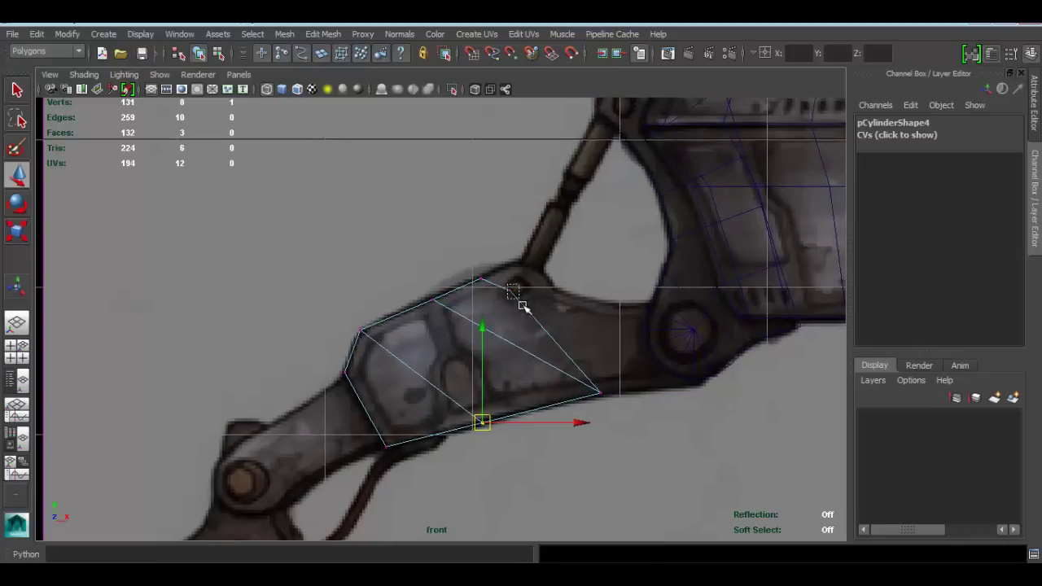
Step: Redistribute the hip-side top vertices along the drawn upper edge, placing two of them at the piston mount
{"action": "left_click_drag", "start_coordinate": [522, 305], "coordinate": [522, 305]}
{"action": "left_click_drag", "start_coordinate": [513, 291], "coordinate": [656, 312]}
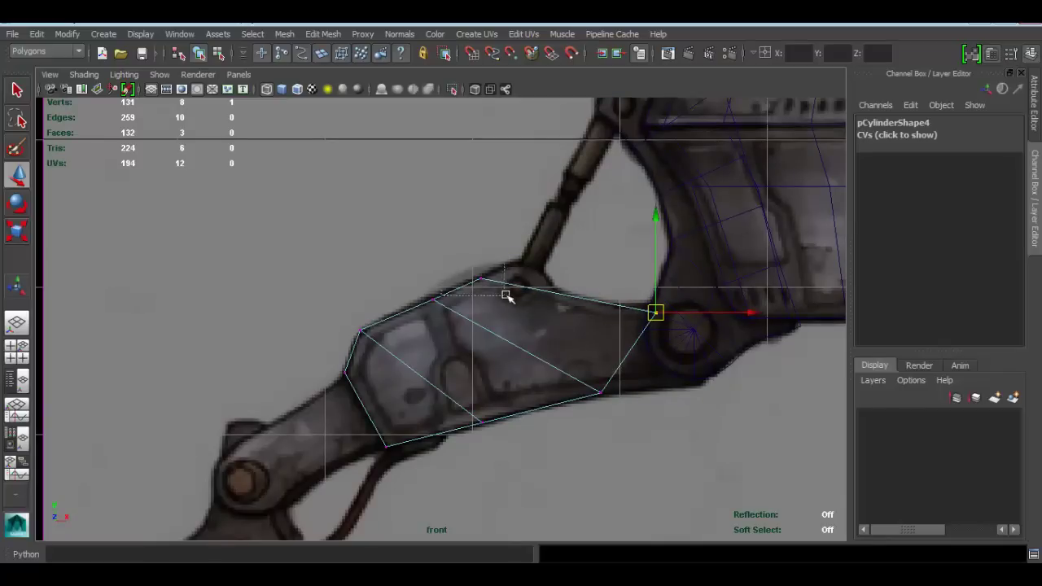
{"action": "left_click_drag", "start_coordinate": [506, 296], "coordinate": [505, 294]}
{"action": "left_click_drag", "start_coordinate": [494, 277], "coordinate": [551, 287]}
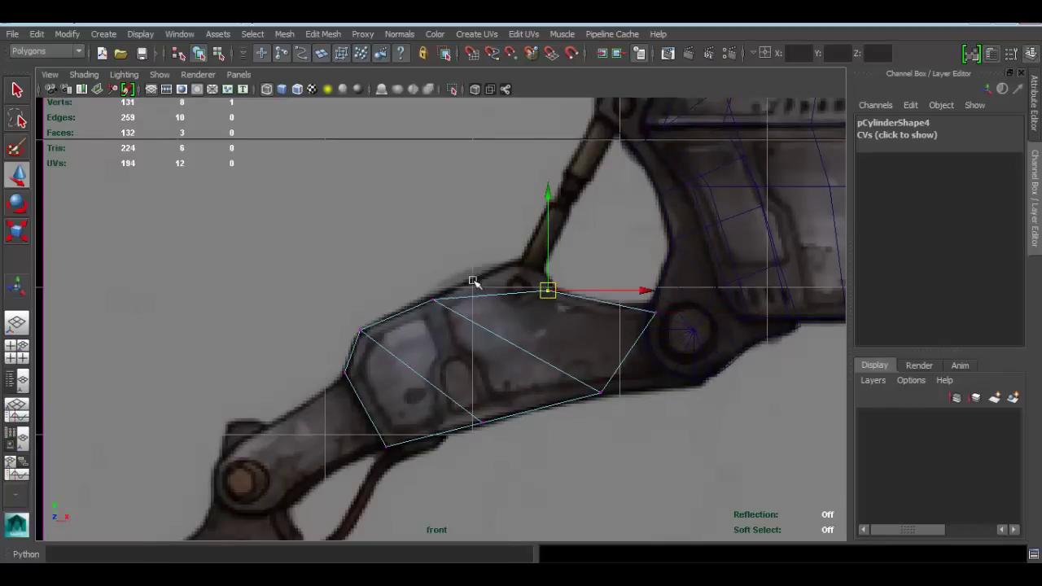
{"action": "left_click_drag", "start_coordinate": [452, 309], "coordinate": [451, 309]}
{"action": "mouse_move", "coordinate": [433, 300]}
{"action": "left_mouse_down"}
{"action": "mouse_move", "coordinate": [531, 274]}
{"action": "mouse_move", "coordinate": [524, 264]}
{"action": "left_mouse_up"}
{"action": "left_click_drag", "start_coordinate": [541, 285], "coordinate": [557, 297]}
{"action": "left_click_drag", "start_coordinate": [548, 291], "coordinate": [508, 268]}
{"action": "left_click", "coordinate": [520, 265]}
Step: Bring the top vertex near the hip joint back to the foot of the piston mount's hip-side slope
{"action": "middle_click_drag", "start_coordinate": [561, 290], "coordinate": [521, 261], "text": "alt"}
{"action": "scroll", "coordinate": [576, 351], "scroll_direction": "up", "scroll_amount": 1}
{"action": "left_click_drag", "start_coordinate": [627, 269], "coordinate": [649, 286]}
{"action": "middle_click_drag", "start_coordinate": [649, 287], "coordinate": [542, 262]}
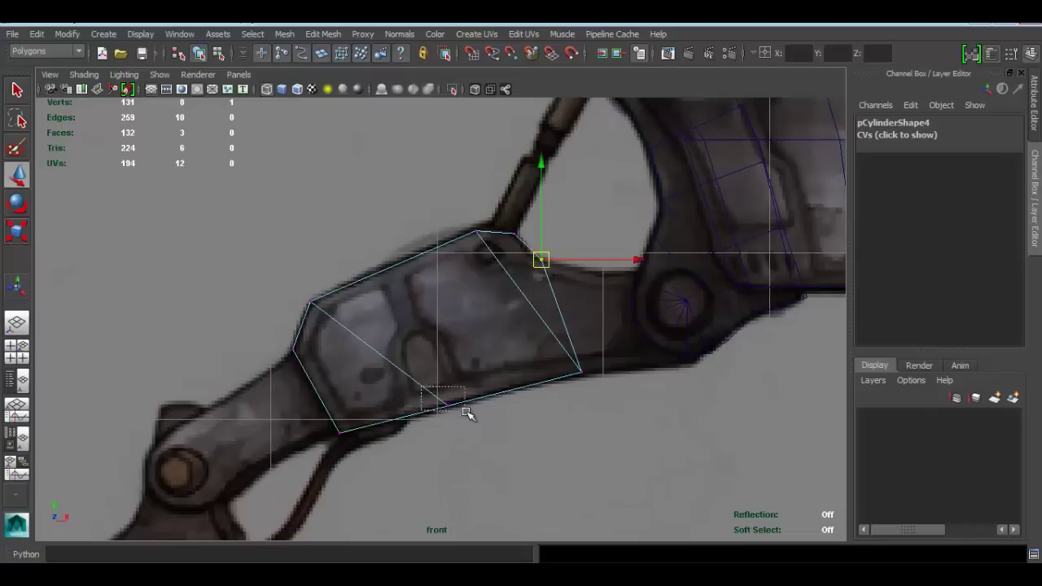
{"action": "left_click_drag", "start_coordinate": [468, 413], "coordinate": [468, 414]}
{"action": "middle_click_drag", "start_coordinate": [551, 342], "coordinate": [487, 251], "text": "alt"}
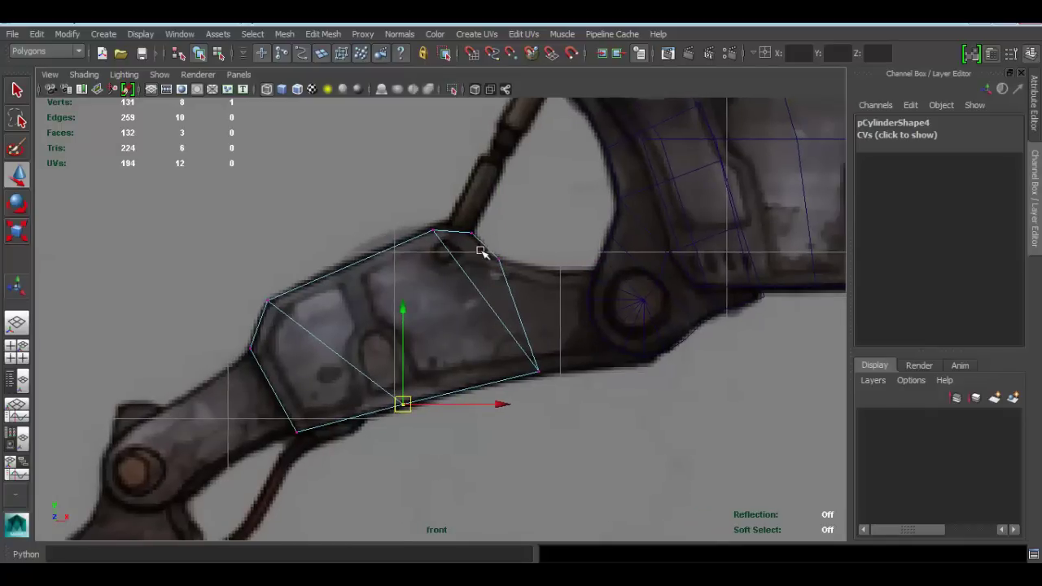
Step: Extrude the leg piece's hip-side end edge and move the new edge horizontally over the hip joint
{"action": "right_click_drag", "start_coordinate": [481, 247], "coordinate": [478, 204]}
{"action": "left_click", "coordinate": [518, 298]}
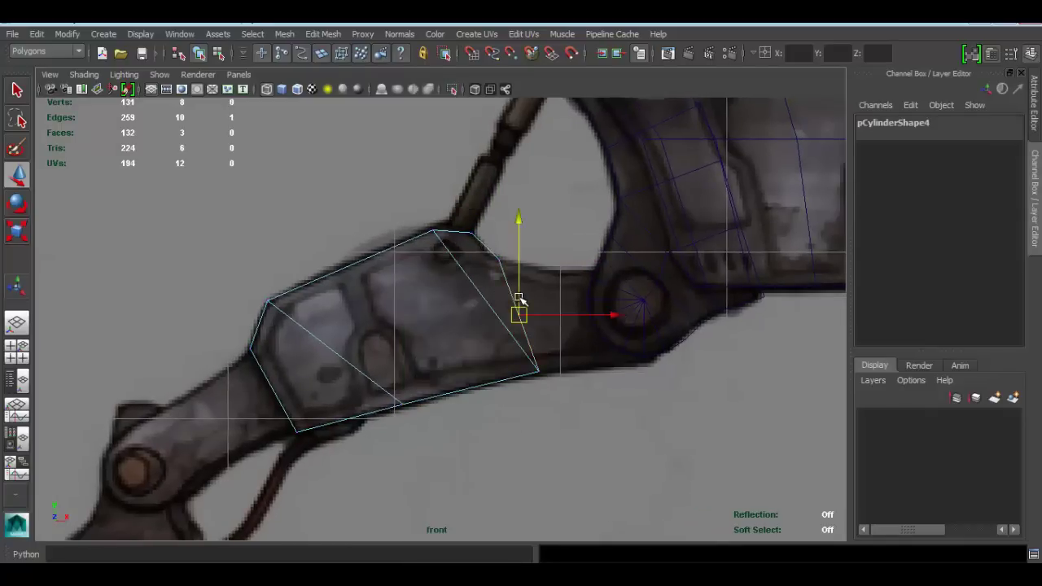
{"action": "left_click", "coordinate": [323, 33]}
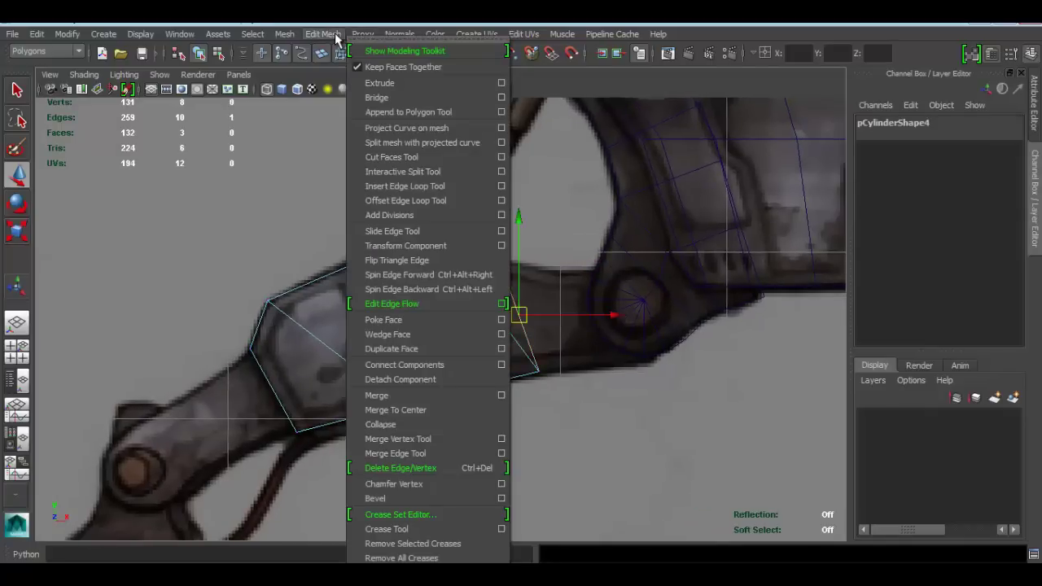
{"action": "left_click", "coordinate": [387, 81]}
{"action": "key", "text": "w"}
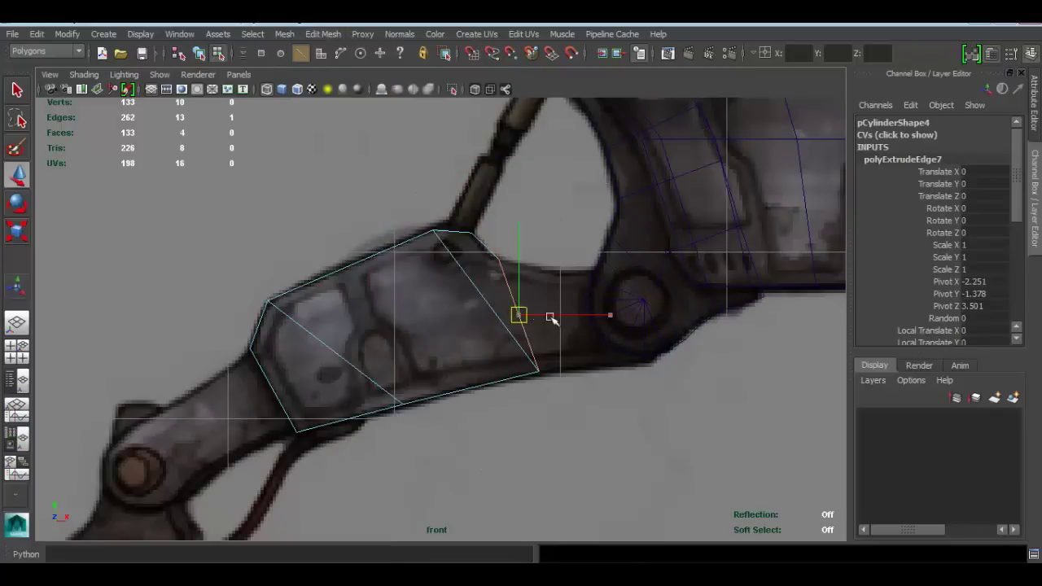
{"action": "left_click_drag", "start_coordinate": [551, 318], "coordinate": [661, 317]}
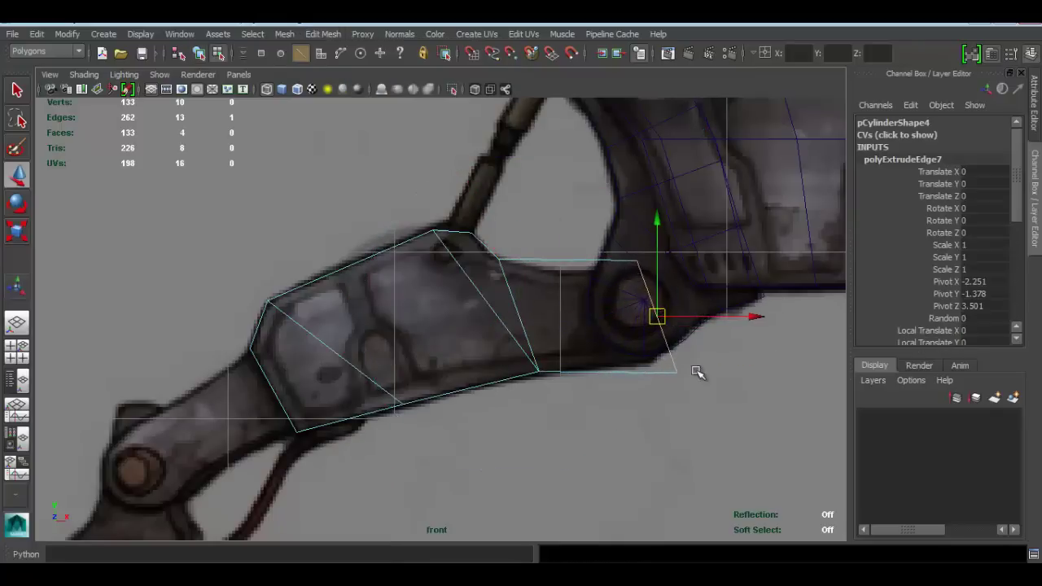
Step: Fit the extruded edge's two corners to the drawn hip joint and nudge the vertex beside the piston mount toward the knee
{"action": "right_click_drag", "start_coordinate": [511, 257], "coordinate": [443, 259]}
{"action": "left_click_drag", "start_coordinate": [614, 238], "coordinate": [634, 273]}
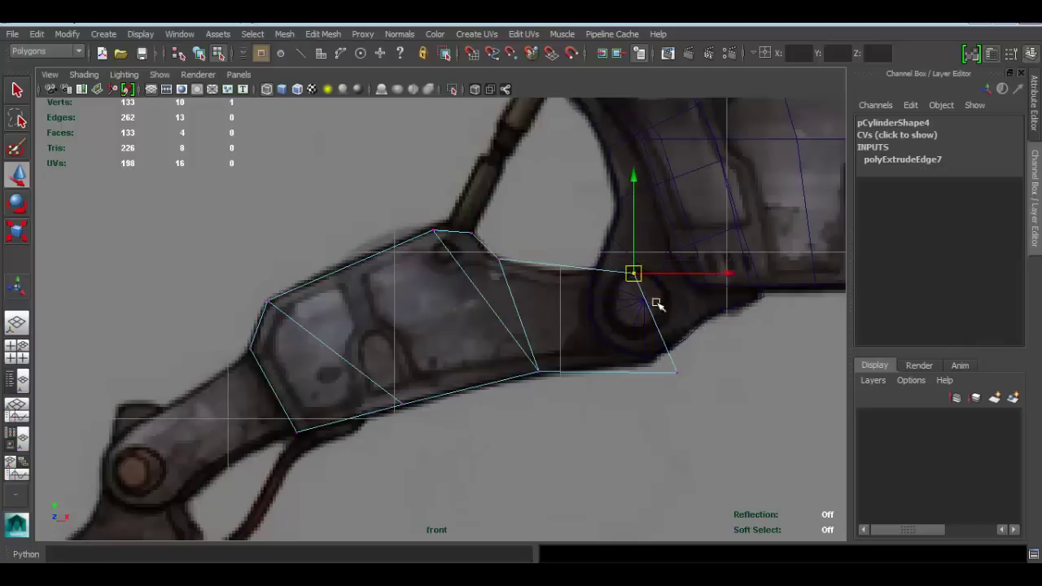
{"action": "left_click", "coordinate": [676, 372]}
{"action": "left_click_drag", "start_coordinate": [676, 372], "coordinate": [656, 364]}
{"action": "left_click", "coordinate": [634, 272]}
{"action": "left_click_drag", "start_coordinate": [634, 272], "coordinate": [645, 273]}
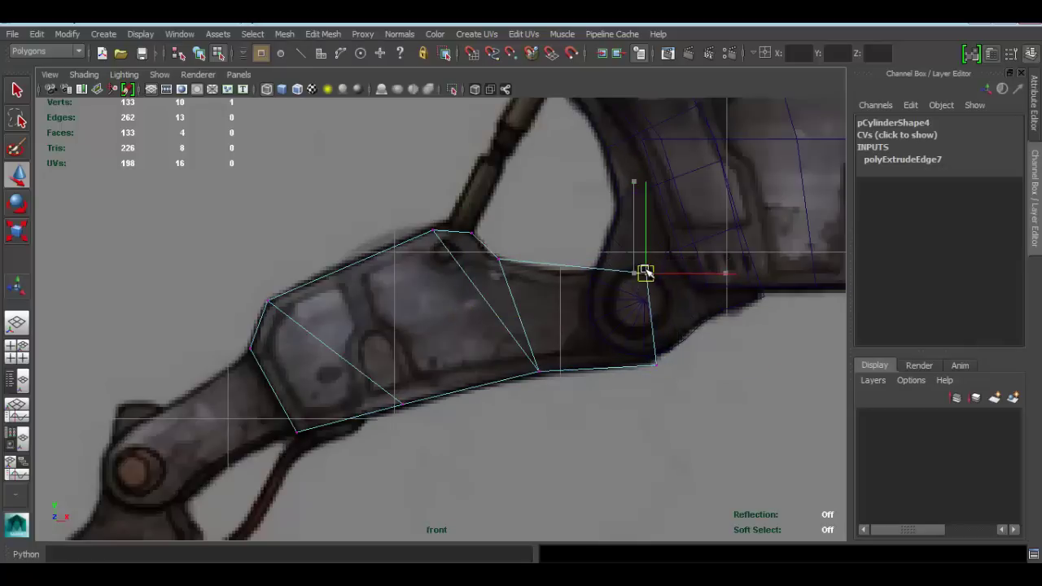
{"action": "left_click", "coordinate": [501, 260]}
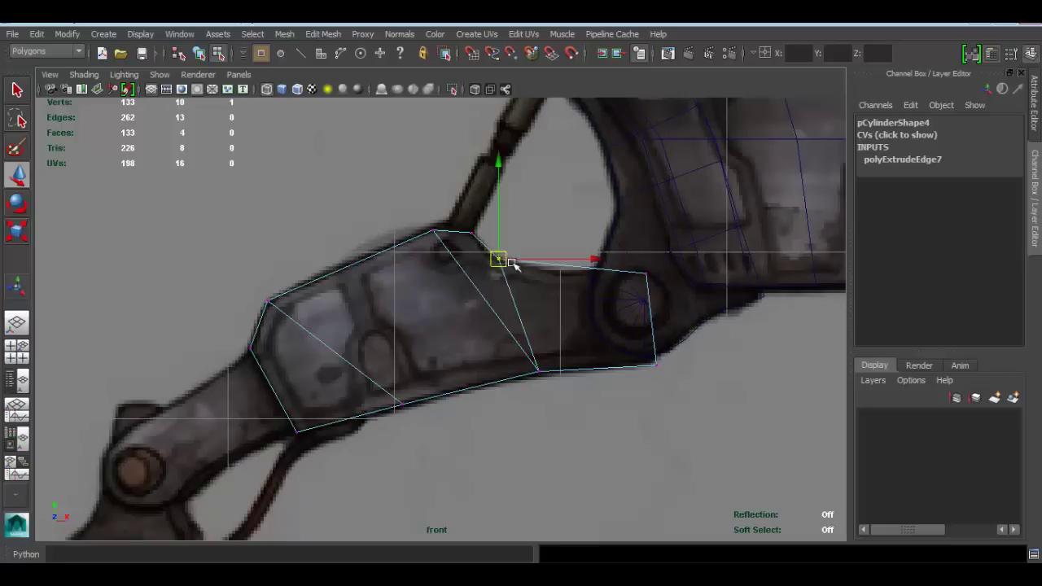
{"action": "mouse_move", "coordinate": [501, 260]}
{"action": "left_mouse_down"}
{"action": "mouse_move", "coordinate": [537, 272]}
{"action": "mouse_move", "coordinate": [493, 260]}
{"action": "left_mouse_up"}
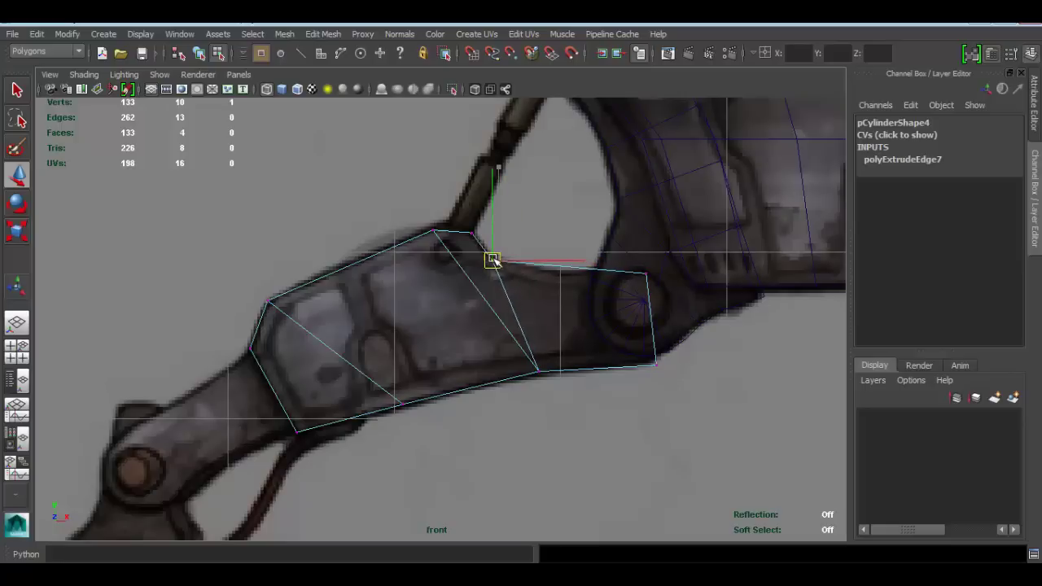
Step: Pull the extruded end's two vertices back to the narrow neck between the piston mount and the hip joint
{"action": "middle_click_drag", "start_coordinate": [544, 273], "coordinate": [542, 282], "text": "alt"}
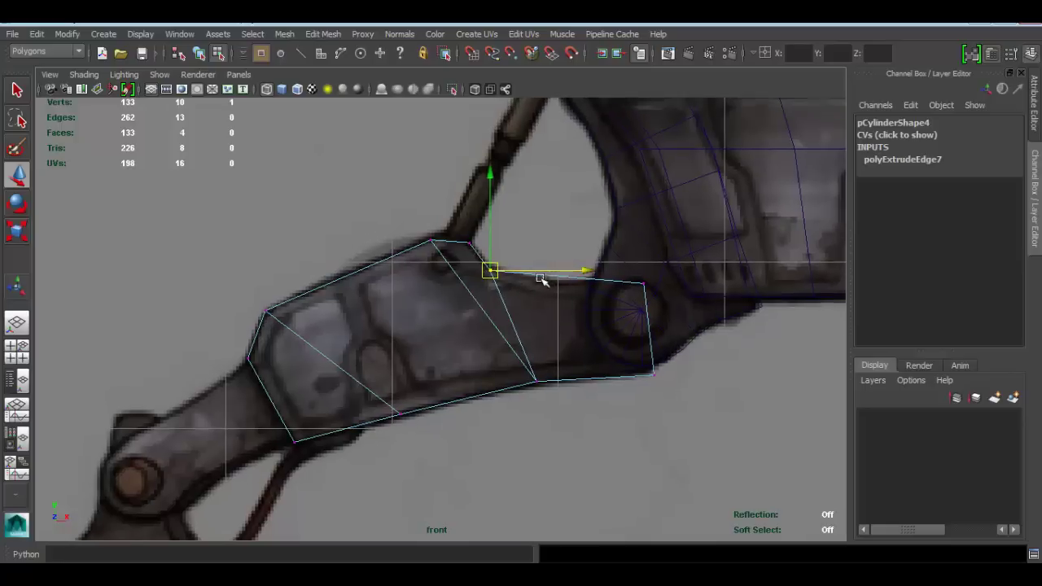
{"action": "right_click_drag", "start_coordinate": [510, 256], "coordinate": [562, 291], "text": "alt"}
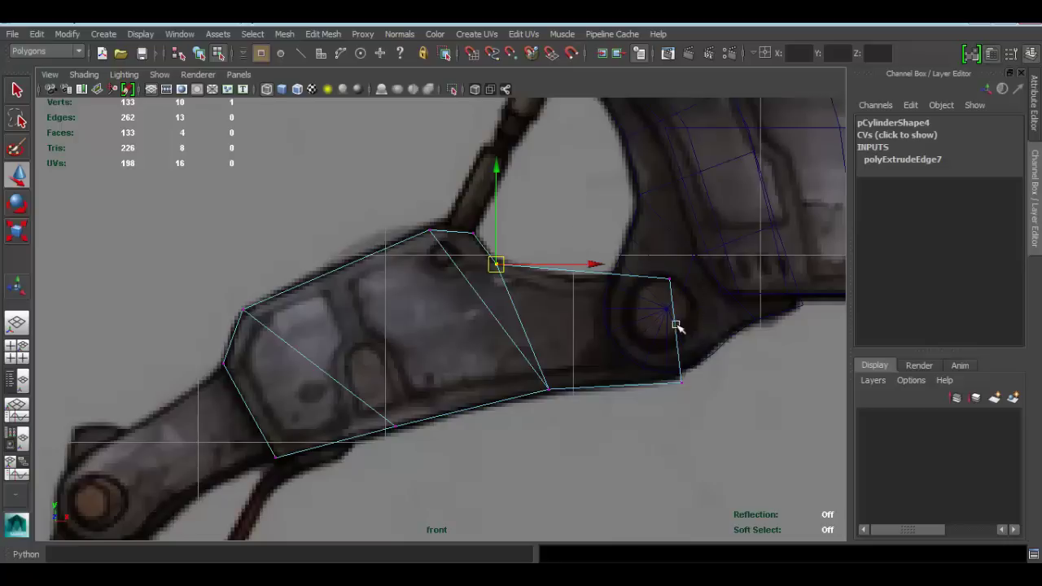
{"action": "left_click_drag", "start_coordinate": [676, 324], "coordinate": [575, 330]}
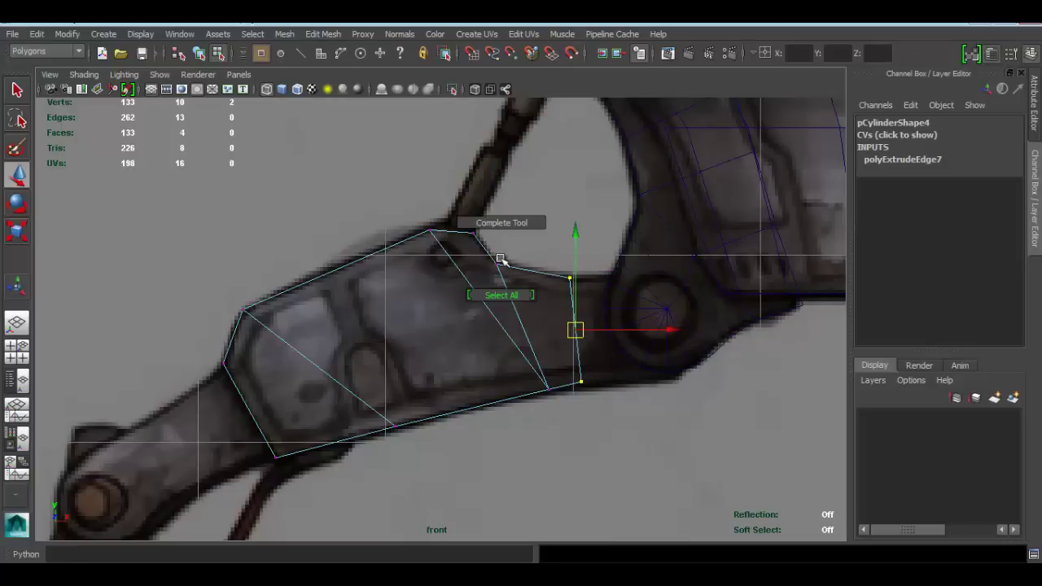
Step: Extrude the end edge at the neck again and move the new edge just past the hip joint's centre
{"action": "right_click_drag", "start_coordinate": [500, 262], "coordinate": [496, 211]}
{"action": "left_click", "coordinate": [576, 293]}
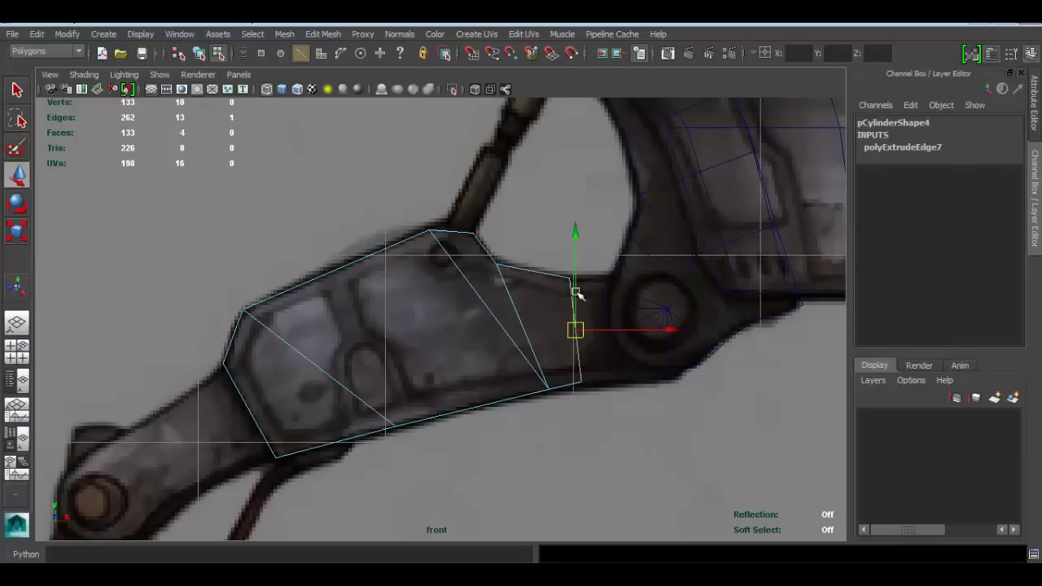
{"action": "left_click", "coordinate": [370, 84]}
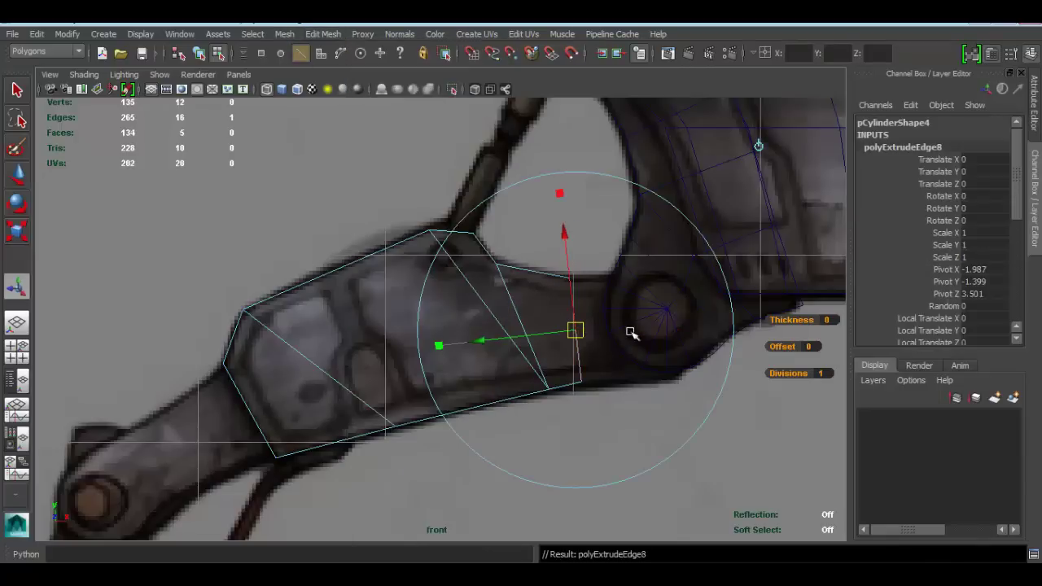
{"action": "key", "text": "w"}
{"action": "left_click_drag", "start_coordinate": [575, 331], "coordinate": [691, 330]}
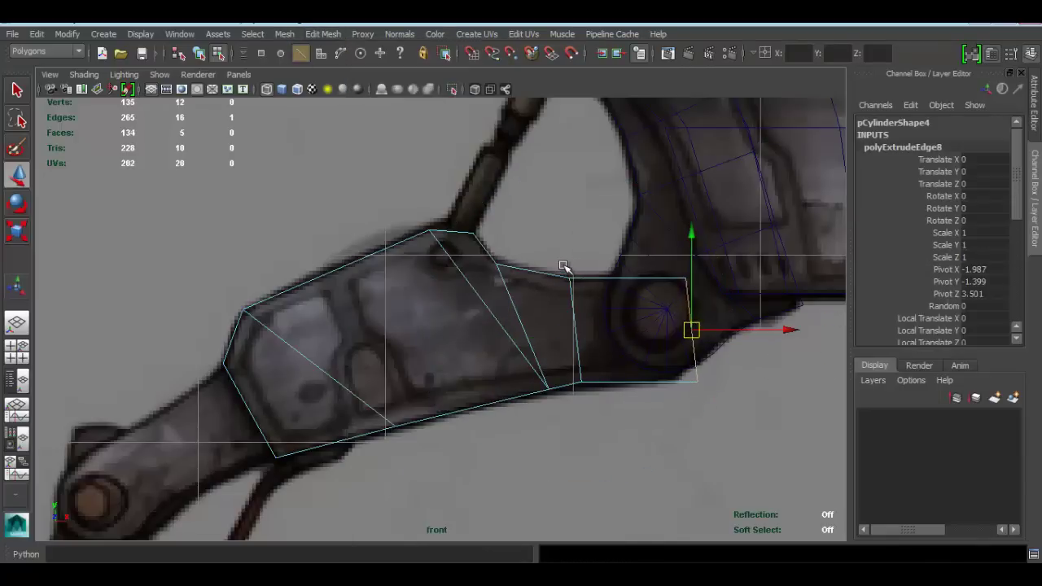
Step: Adjust the neck's top vertex and the new end's two corners to the drawn outline around the hip joint
{"action": "right_click_drag", "start_coordinate": [564, 278], "coordinate": [491, 243]}
{"action": "left_click", "coordinate": [571, 280]}
{"action": "left_click_drag", "start_coordinate": [572, 280], "coordinate": [557, 278]}
{"action": "left_click", "coordinate": [686, 279]}
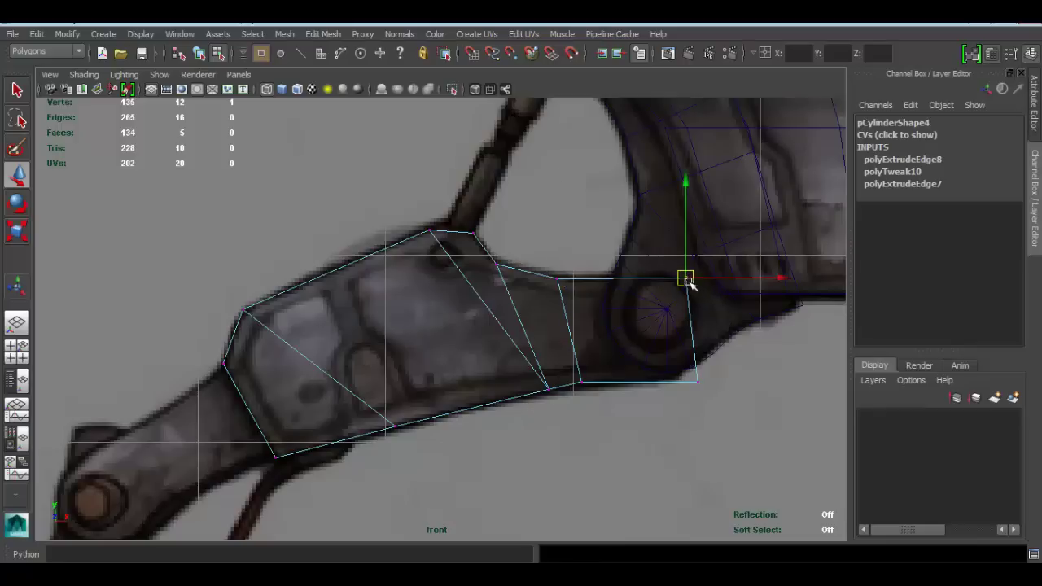
{"action": "left_click", "coordinate": [696, 382]}
{"action": "left_click_drag", "start_coordinate": [698, 384], "coordinate": [681, 383]}
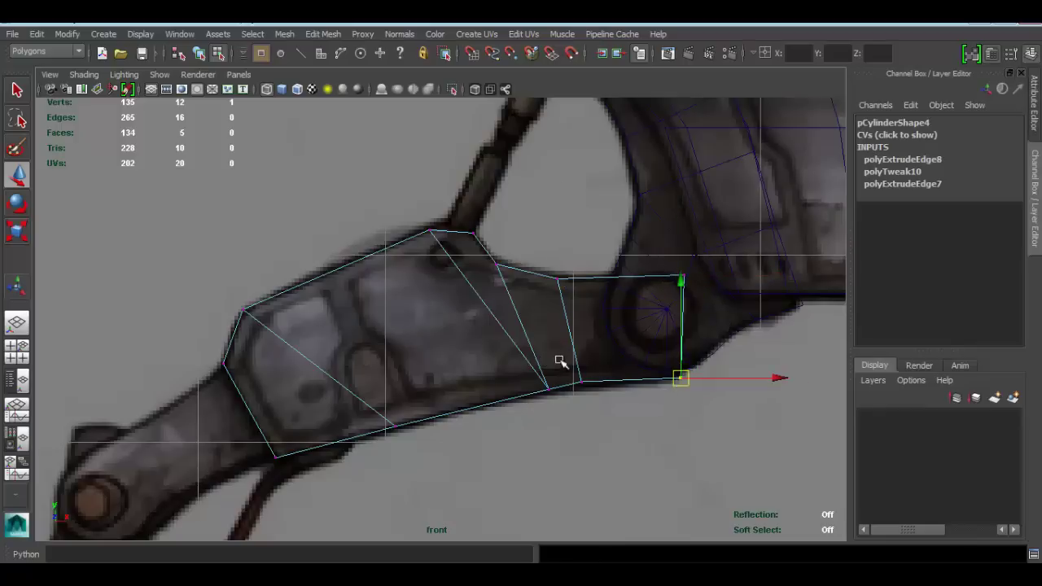
Step: Slide the neck's bottom vertex along the lower edge to beneath the hip joint and round off the end corner
{"action": "left_click", "coordinate": [581, 382]}
{"action": "left_click_drag", "start_coordinate": [588, 386], "coordinate": [665, 384]}
{"action": "left_click", "coordinate": [679, 370]}
{"action": "left_click", "coordinate": [648, 386]}
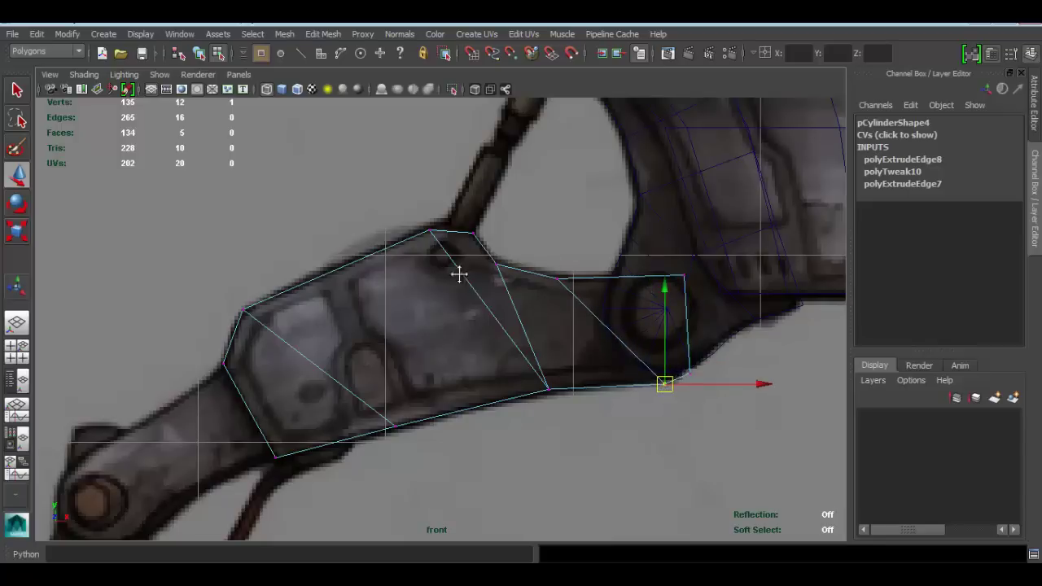
Step: Examine the whole upper-leg piece in object mode against the full walker reference drawing
{"action": "middle_click_drag", "start_coordinate": [459, 274], "coordinate": [542, 256], "text": "alt"}
{"action": "scroll", "coordinate": [559, 235], "scroll_direction": "down", "scroll_amount": 3}
{"action": "right_click_drag", "start_coordinate": [552, 234], "coordinate": [651, 198]}
{"action": "left_click", "coordinate": [488, 257]}
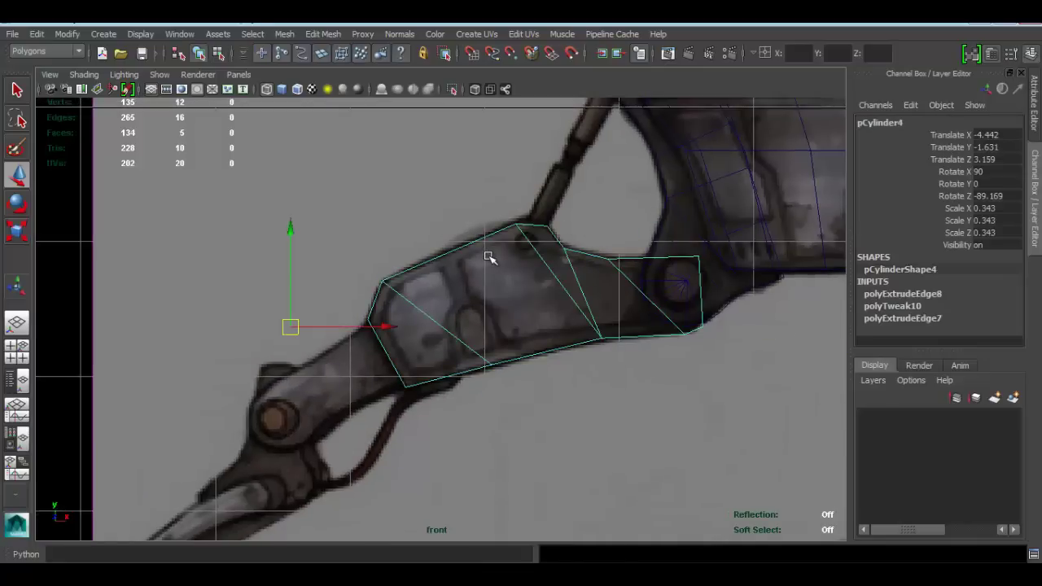
{"action": "scroll", "coordinate": [558, 245], "scroll_direction": "down", "scroll_amount": 4}
{"action": "scroll", "coordinate": [532, 232], "scroll_direction": "up", "scroll_amount": 2}
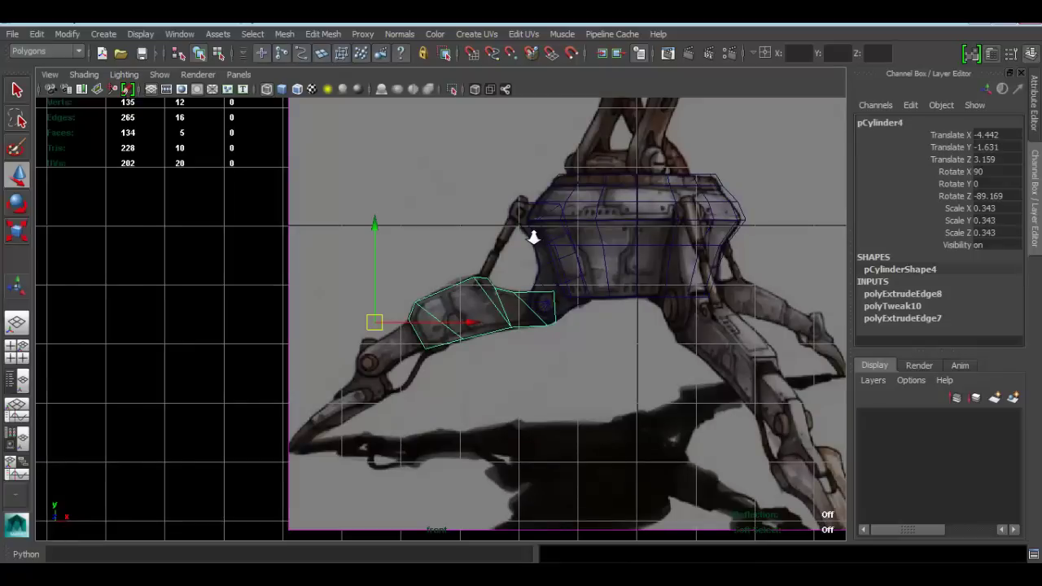
{"action": "scroll", "coordinate": [547, 258], "scroll_direction": "up", "scroll_amount": 3}
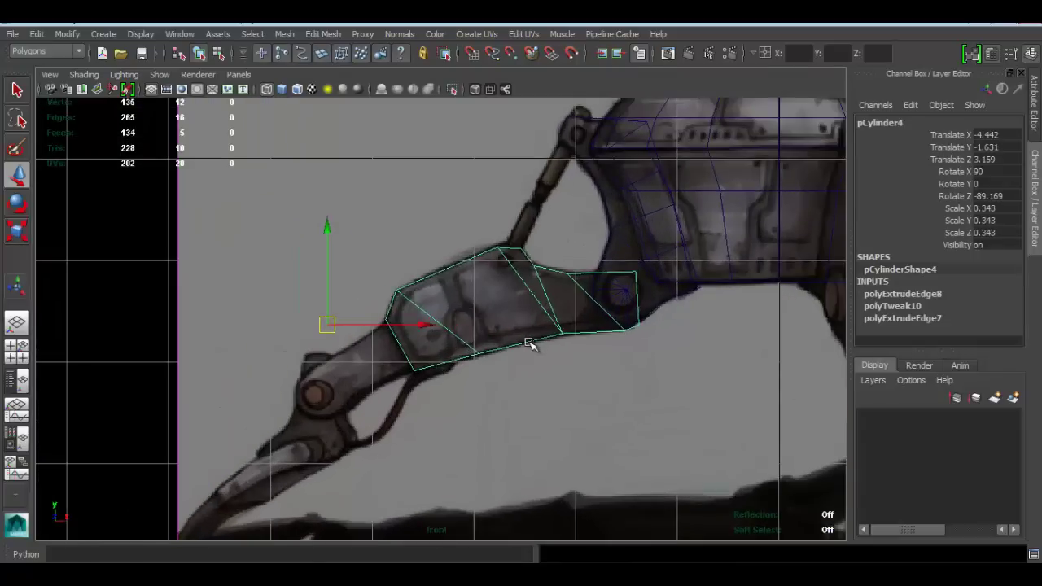
Step: Nudge the lower middle vertex slightly toward the hip and select the lower knee-end corner
{"action": "right_click_drag", "start_coordinate": [529, 343], "coordinate": [465, 244]}
{"action": "left_click", "coordinate": [478, 349]}
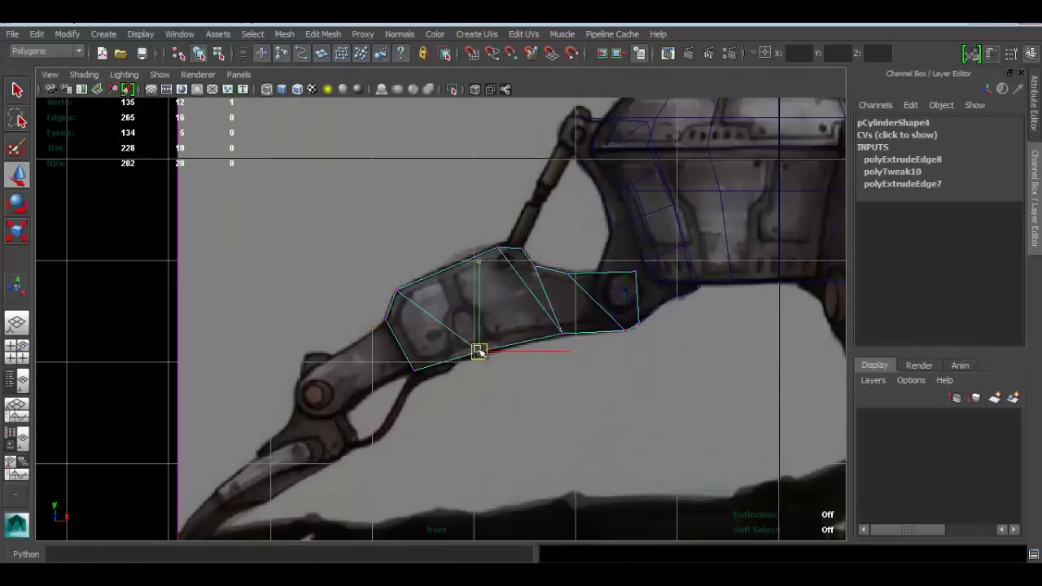
{"action": "scroll", "coordinate": [595, 349], "scroll_direction": "down", "scroll_amount": 3}
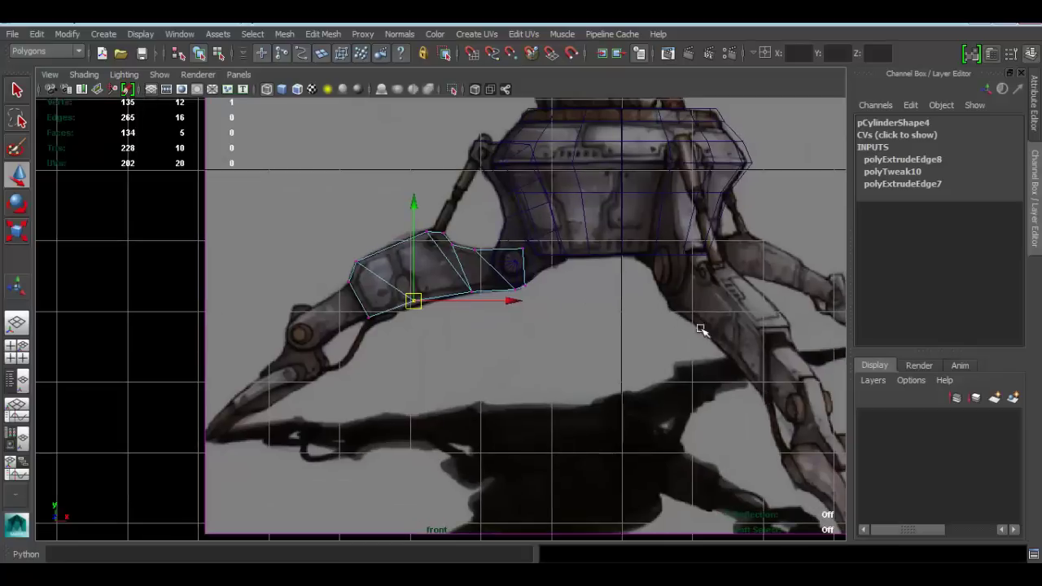
{"action": "scroll", "coordinate": [485, 327], "scroll_direction": "up", "scroll_amount": 2}
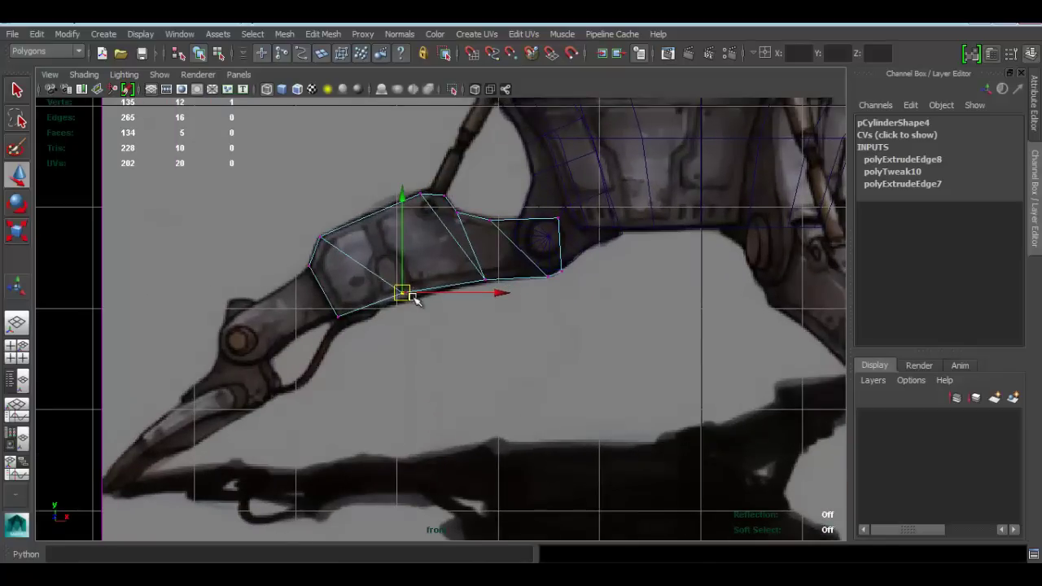
{"action": "left_click_drag", "start_coordinate": [412, 296], "coordinate": [411, 294]}
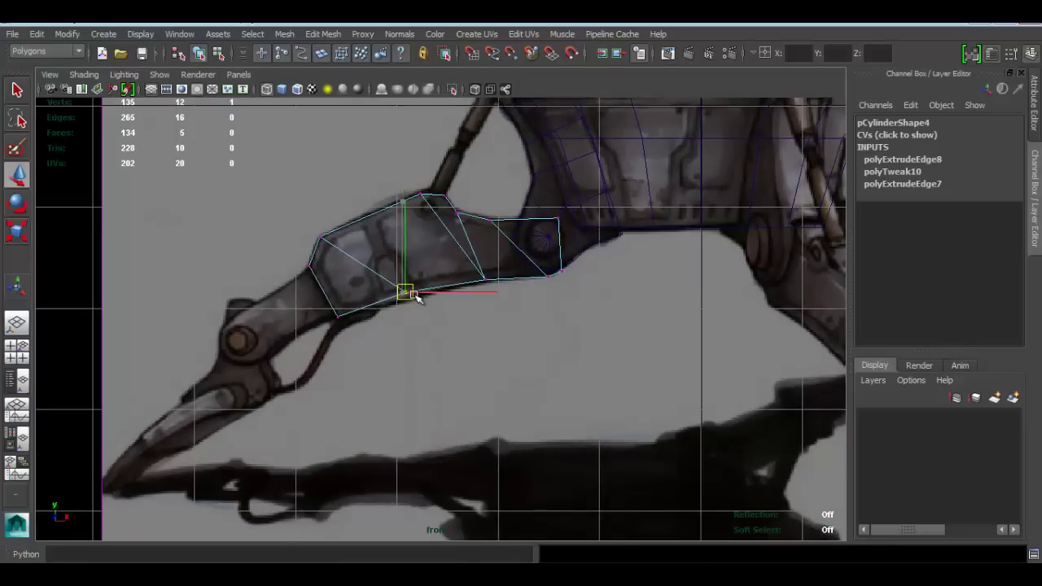
{"action": "left_click", "coordinate": [338, 316]}
{"action": "middle_click_drag", "start_coordinate": [444, 231], "coordinate": [493, 272], "text": "alt"}
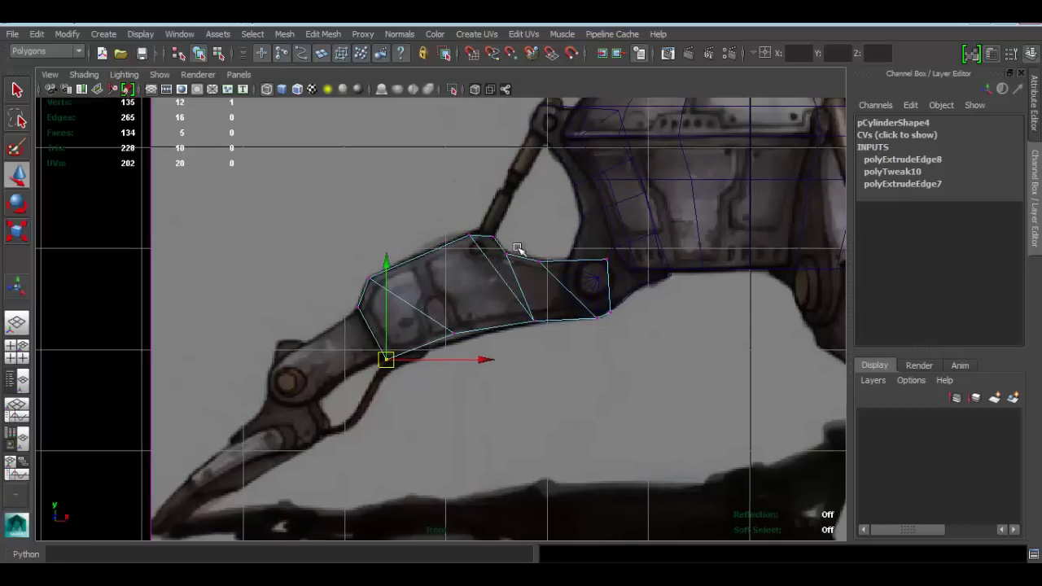
Step: Duplicate the hip bracket with the round joint end and move the copy down to the drawn knee joint
{"action": "left_click", "coordinate": [525, 261]}
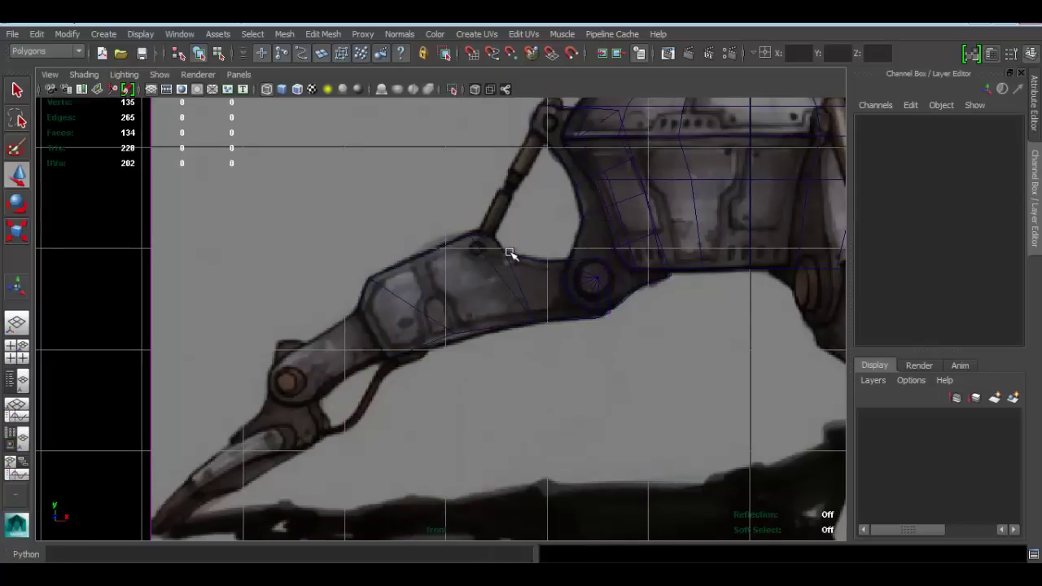
{"action": "left_click", "coordinate": [510, 253]}
{"action": "middle_click_drag", "start_coordinate": [509, 269], "coordinate": [547, 262], "text": "alt"}
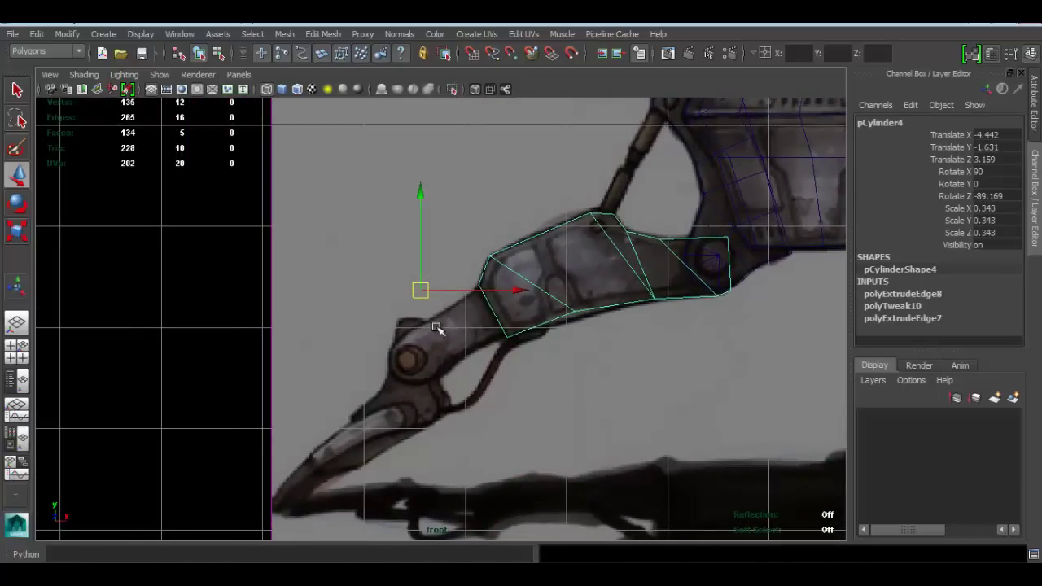
{"action": "middle_click_drag", "start_coordinate": [436, 326], "coordinate": [518, 243], "text": "alt"}
{"action": "right_click_drag", "start_coordinate": [518, 242], "coordinate": [568, 213], "text": "alt"}
{"action": "middle_click_drag", "start_coordinate": [594, 230], "coordinate": [530, 281], "text": "alt"}
{"action": "middle_click_drag", "start_coordinate": [652, 269], "coordinate": [506, 361], "text": "alt"}
{"action": "left_click", "coordinate": [766, 272]}
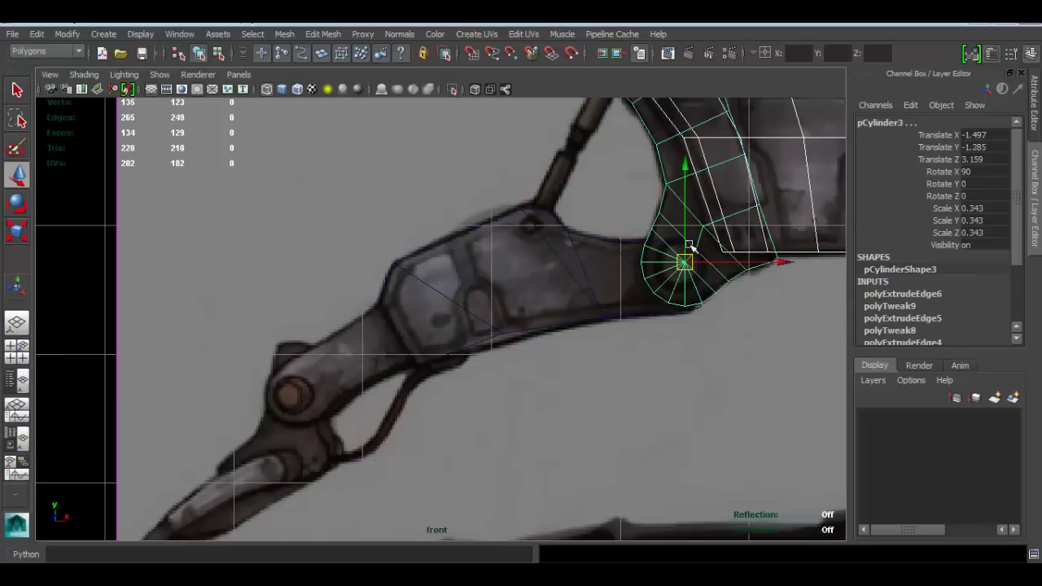
{"action": "left_click", "coordinate": [682, 254]}
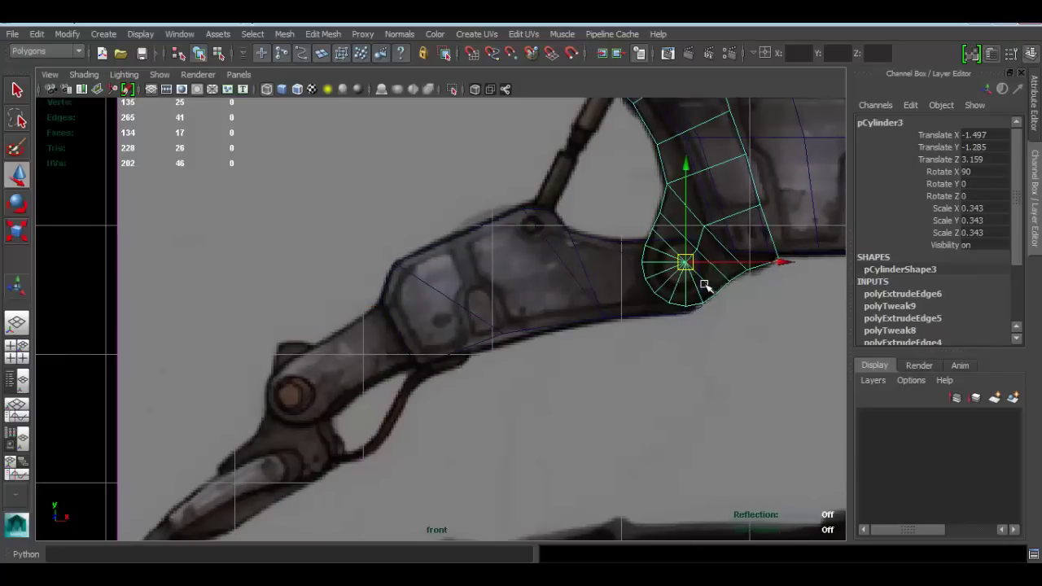
{"action": "key", "text": "ctrl+d"}
{"action": "left_click_drag", "start_coordinate": [684, 262], "coordinate": [305, 389]}
Step: Scale the bracket copy uniformly to about 0.249 and centre its round end on the drawn knee joint
{"action": "middle_click_drag", "start_coordinate": [357, 365], "coordinate": [564, 326], "text": "alt"}
{"action": "scroll", "coordinate": [533, 342], "scroll_direction": "up", "scroll_amount": 2}
{"action": "key", "text": "r"}
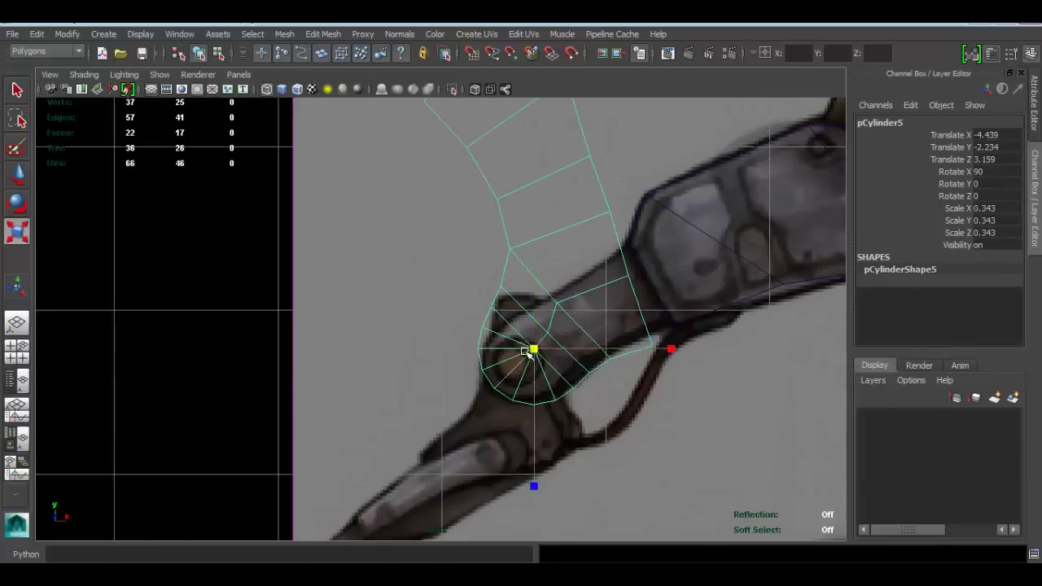
{"action": "left_click_drag", "start_coordinate": [536, 349], "coordinate": [455, 333]}
{"action": "key", "text": "w"}
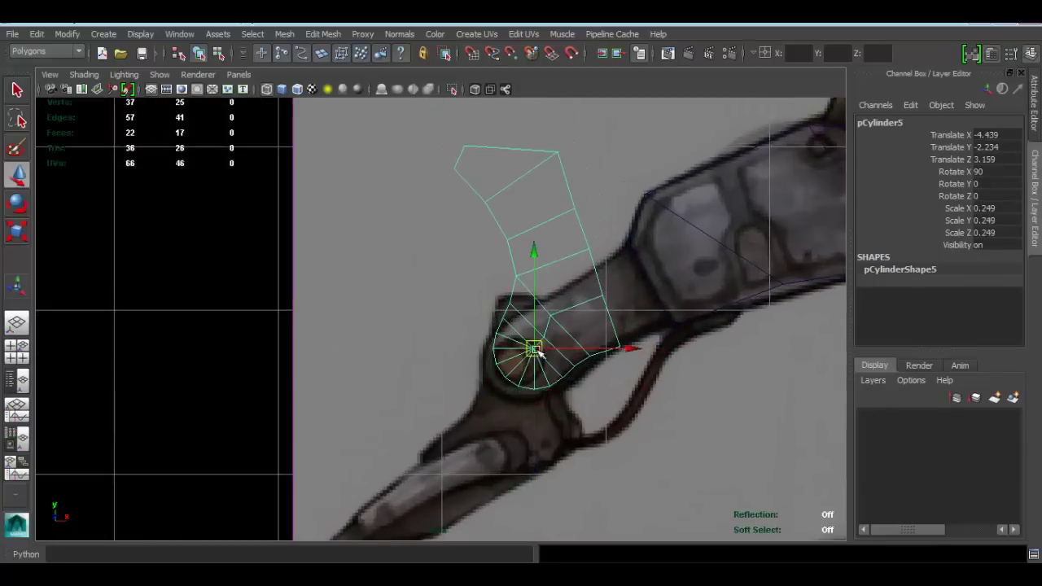
{"action": "mouse_move", "coordinate": [541, 352]}
{"action": "left_mouse_down"}
{"action": "mouse_move", "coordinate": [523, 375]}
{"action": "mouse_move", "coordinate": [530, 361]}
{"action": "left_mouse_up"}
Step: Delete the bracket copy's upper faces that extend beyond the drawn knee segment
{"action": "scroll", "coordinate": [526, 346], "scroll_direction": "up", "scroll_amount": 4}
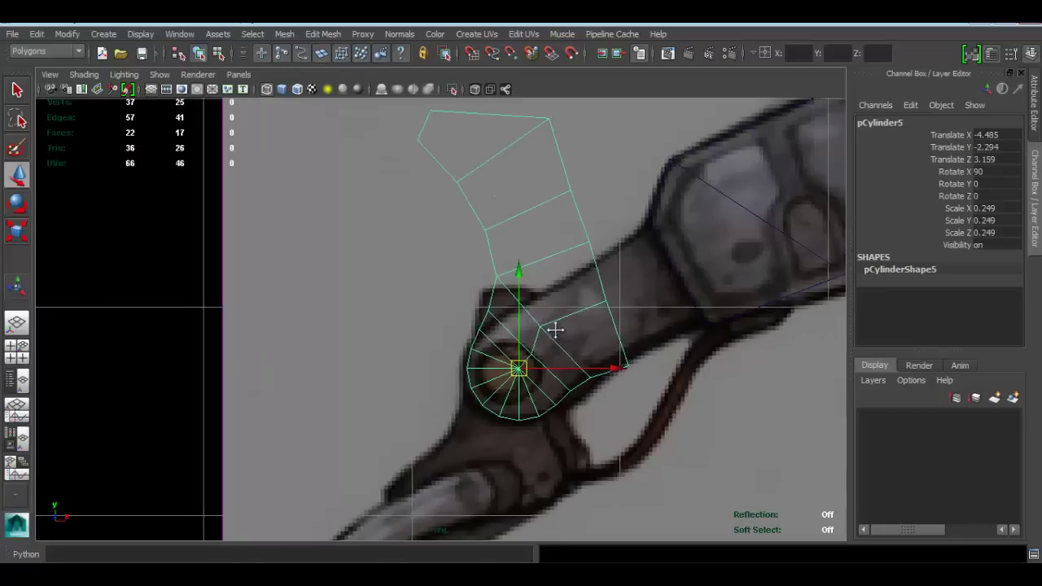
{"action": "middle_click_drag", "start_coordinate": [577, 258], "coordinate": [557, 273], "text": "alt"}
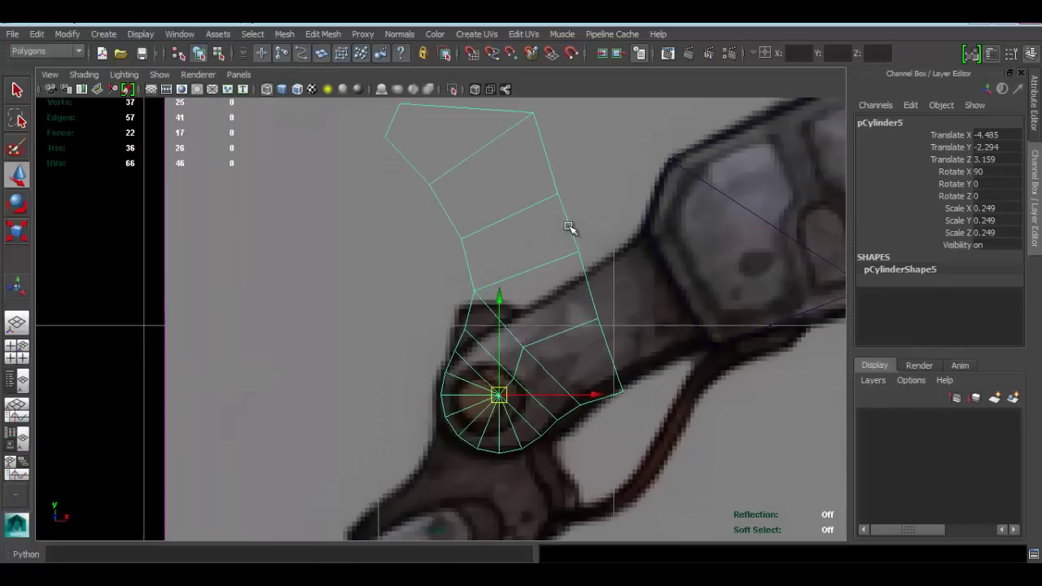
{"action": "right_click_drag", "start_coordinate": [568, 228], "coordinate": [572, 259]}
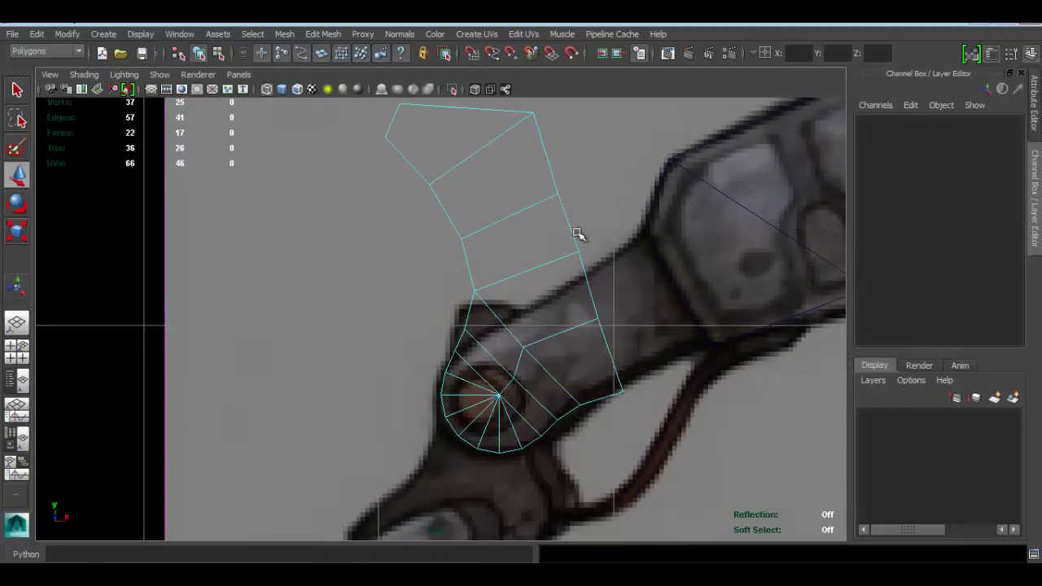
{"action": "left_click_drag", "start_coordinate": [577, 234], "coordinate": [590, 246]}
{"action": "key", "text": "Delete"}
Step: Pull the vertices along the upper side of the knee's round end onto the drawn outline
{"action": "middle_click_drag", "start_coordinate": [512, 282], "coordinate": [496, 227], "text": "alt"}
{"action": "scroll", "coordinate": [466, 211], "scroll_direction": "up", "scroll_amount": 2}
{"action": "right_click_drag", "start_coordinate": [465, 212], "coordinate": [419, 196]}
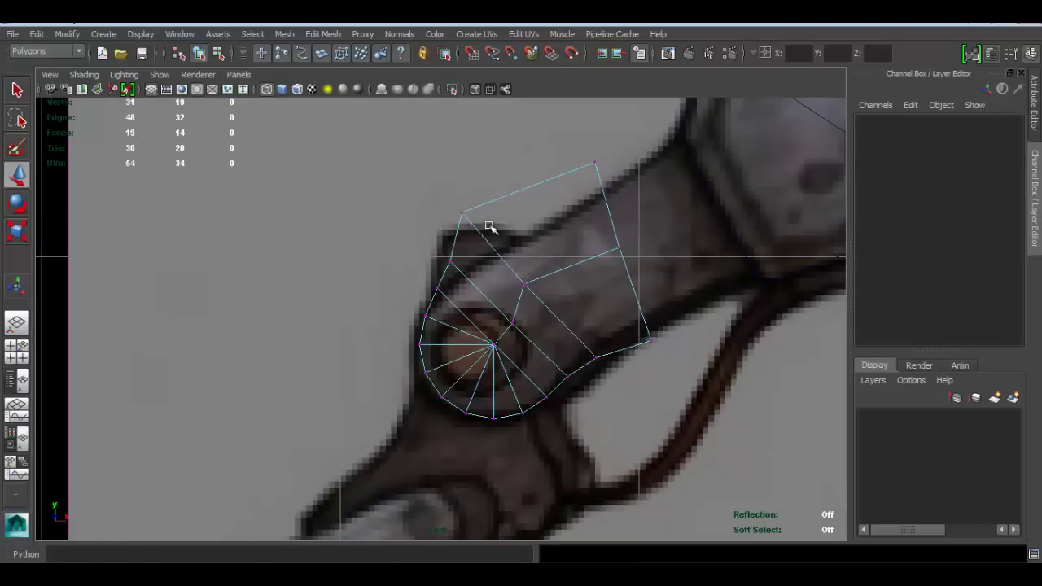
{"action": "left_click", "coordinate": [464, 212]}
{"action": "left_click_drag", "start_coordinate": [464, 211], "coordinate": [512, 244]}
{"action": "left_click_drag", "start_coordinate": [446, 264], "coordinate": [469, 264]}
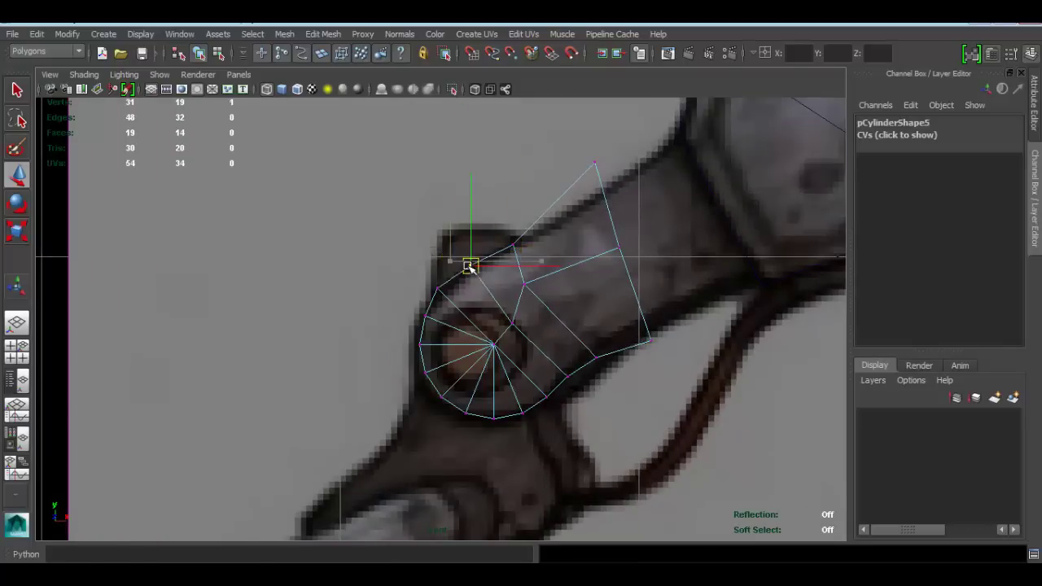
{"action": "left_click", "coordinate": [439, 289]}
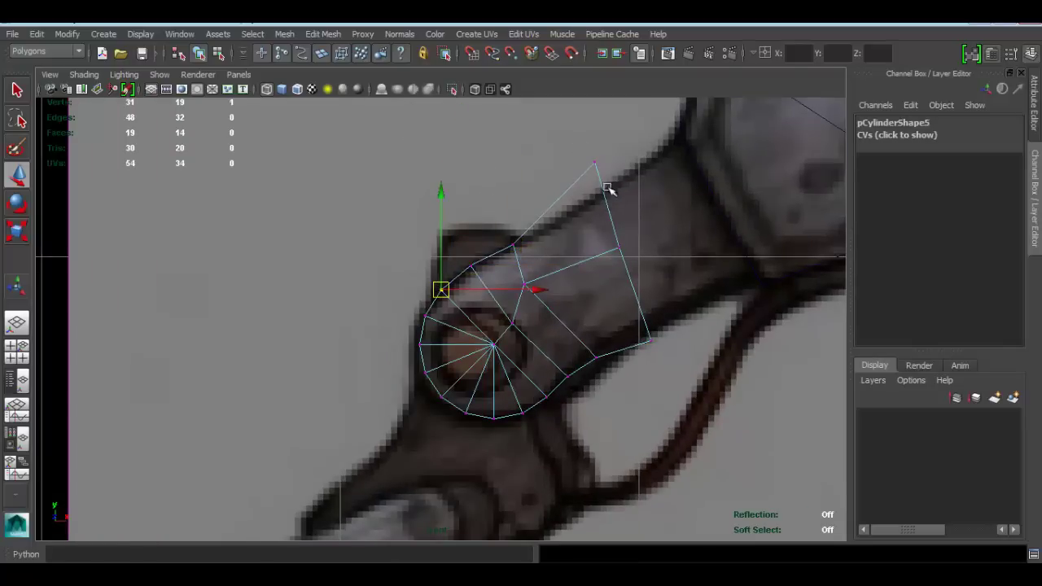
Step: Place the open end's top corner on the drawn outline and extend its lower corner to the upper-leg plate
{"action": "left_click", "coordinate": [594, 163]}
{"action": "left_click_drag", "start_coordinate": [595, 163], "coordinate": [610, 186]}
{"action": "left_click", "coordinate": [640, 336]}
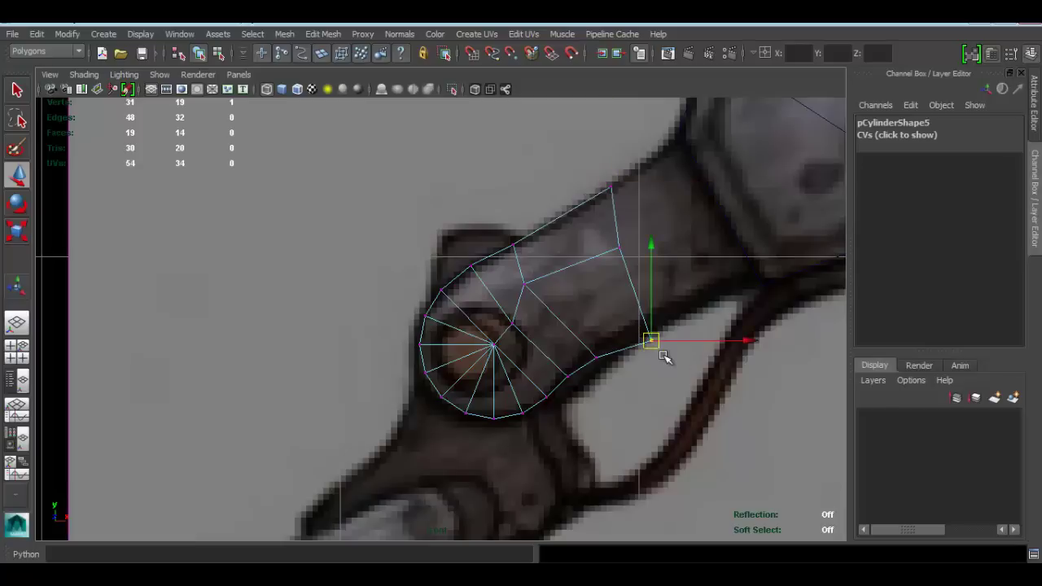
{"action": "left_click_drag", "start_coordinate": [654, 333], "coordinate": [769, 270]}
Step: Extend the open end's middle vertex and top corner along the drawn segment to the edge of the upper-leg plate
{"action": "middle_click_drag", "start_coordinate": [696, 281], "coordinate": [507, 279], "text": "alt"}
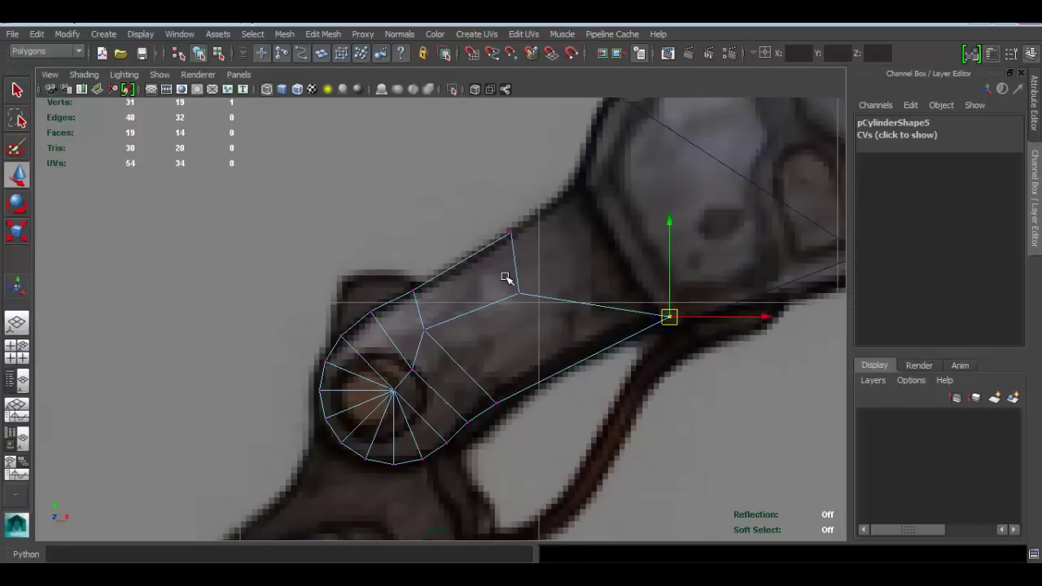
{"action": "left_click", "coordinate": [521, 293]}
{"action": "left_click_drag", "start_coordinate": [521, 293], "coordinate": [621, 229]}
{"action": "left_click", "coordinate": [505, 232]}
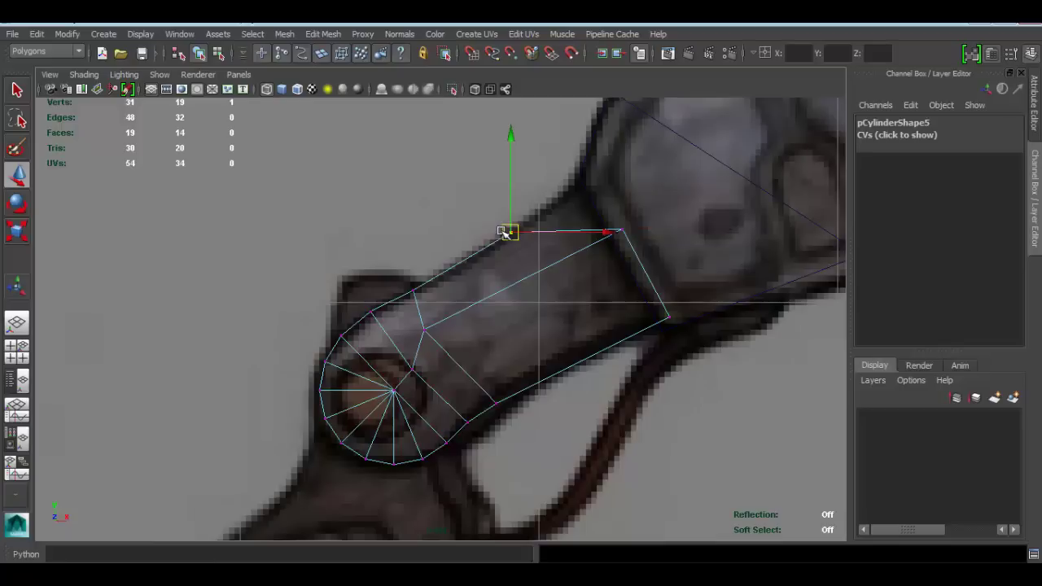
{"action": "left_click_drag", "start_coordinate": [554, 205], "coordinate": [555, 206]}
{"action": "left_click_drag", "start_coordinate": [474, 218], "coordinate": [537, 246]}
{"action": "left_click_drag", "start_coordinate": [511, 232], "coordinate": [595, 177]}
Step: Shift the inner vertex beside the knee joint to the segment's middle and align the lower-edge vertex with the outline
{"action": "middle_click_drag", "start_coordinate": [441, 326], "coordinate": [489, 256], "text": "alt"}
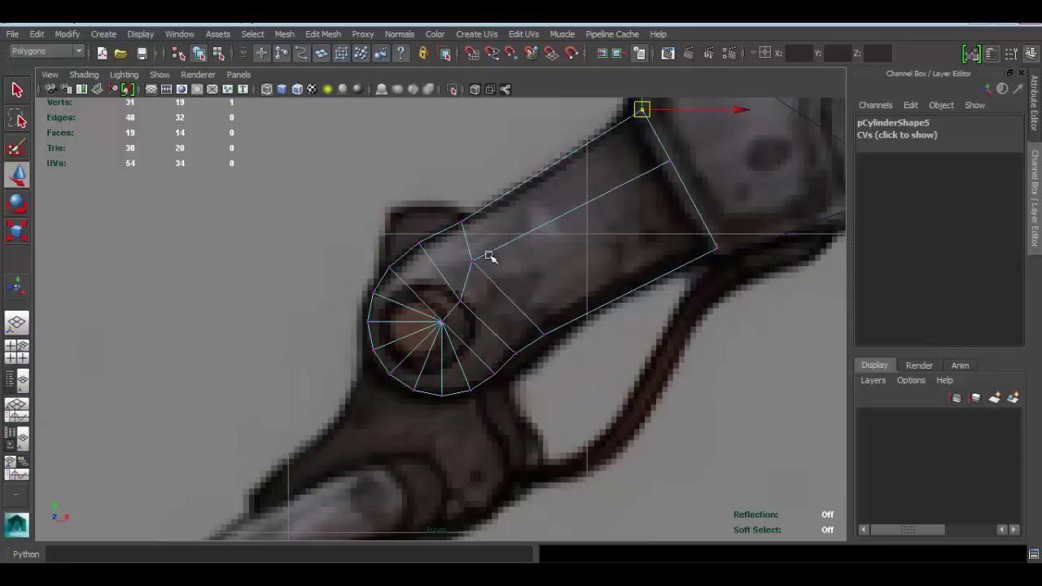
{"action": "left_click_drag", "start_coordinate": [477, 261], "coordinate": [510, 277]}
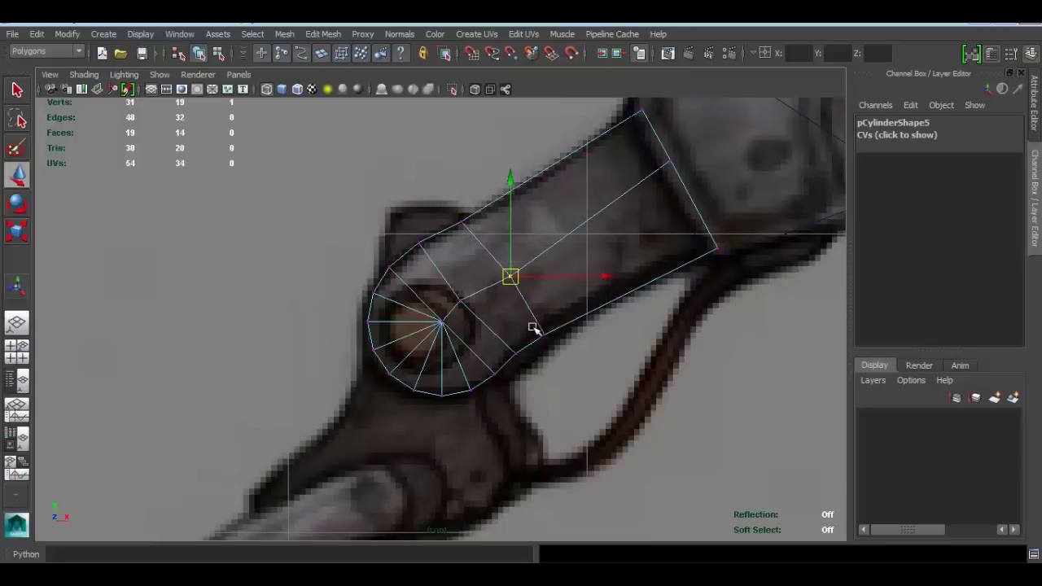
{"action": "left_click_drag", "start_coordinate": [533, 328], "coordinate": [545, 333]}
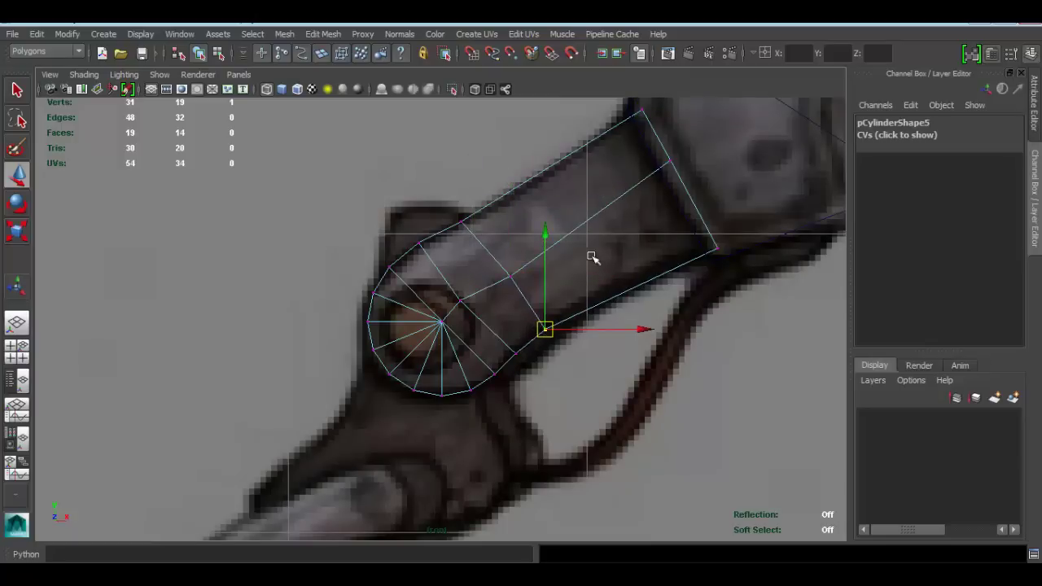
Step: Examine the knee segment together with the upper-leg piece against the full walker reference drawing
{"action": "right_click_drag", "start_coordinate": [592, 257], "coordinate": [663, 174], "text": "alt"}
{"action": "right_click_drag", "start_coordinate": [561, 293], "coordinate": [537, 306], "text": "alt"}
{"action": "scroll", "coordinate": [538, 305], "scroll_direction": "down", "scroll_amount": 8}
{"action": "scroll", "coordinate": [540, 306], "scroll_direction": "up", "scroll_amount": 3}
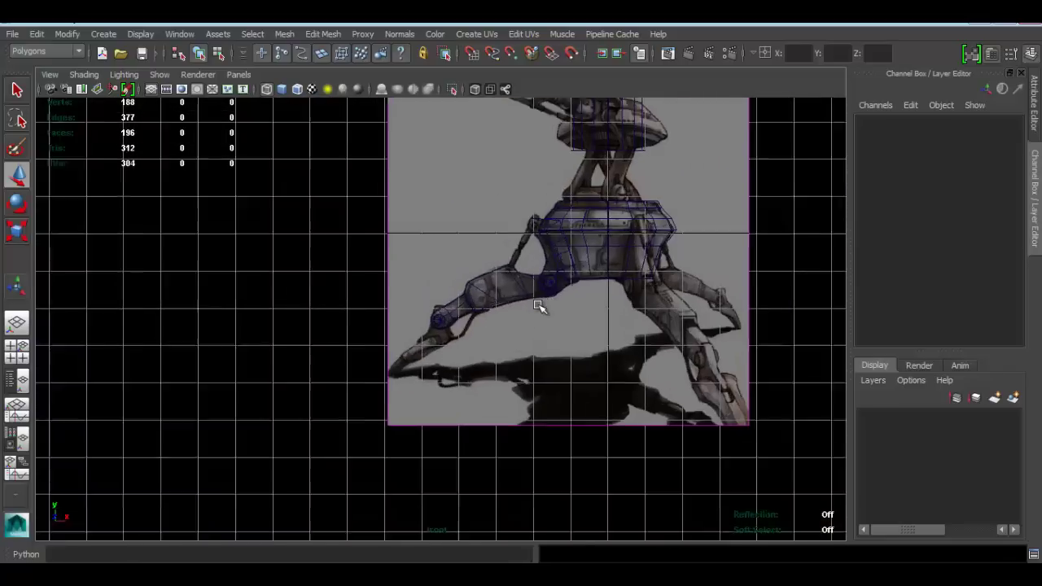
{"action": "scroll", "coordinate": [547, 304], "scroll_direction": "up", "scroll_amount": 3}
{"action": "scroll", "coordinate": [553, 305], "scroll_direction": "down", "scroll_amount": 4}
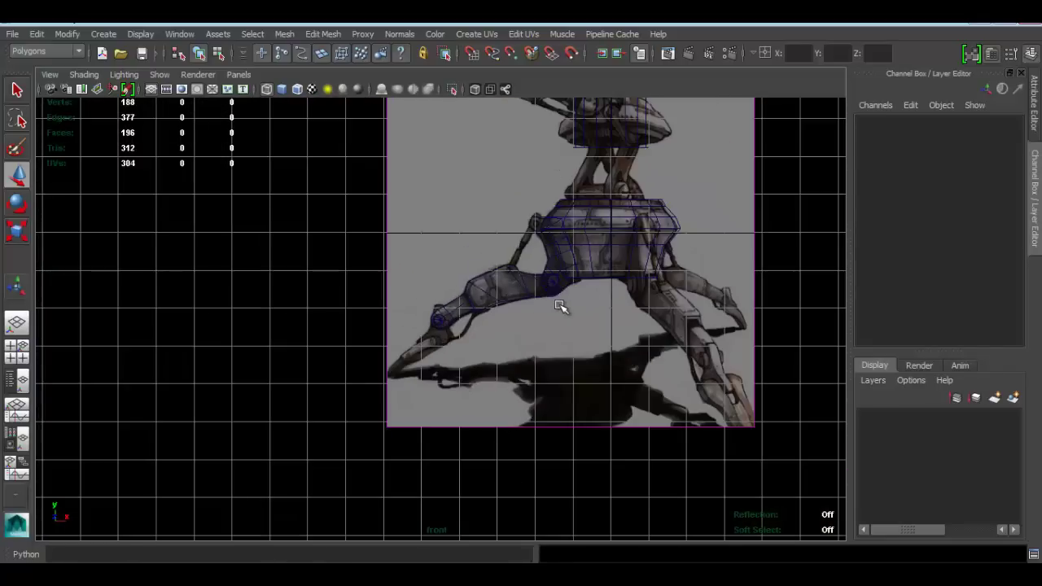
{"action": "scroll", "coordinate": [446, 299], "scroll_direction": "up", "scroll_amount": 5}
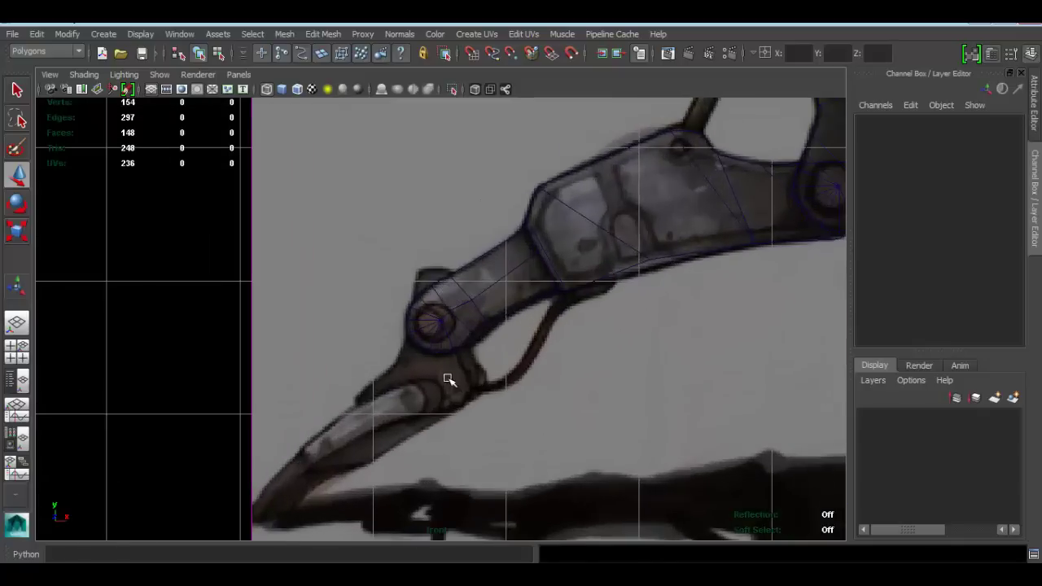
{"action": "middle_click_drag", "start_coordinate": [484, 377], "coordinate": [413, 396], "text": "alt"}
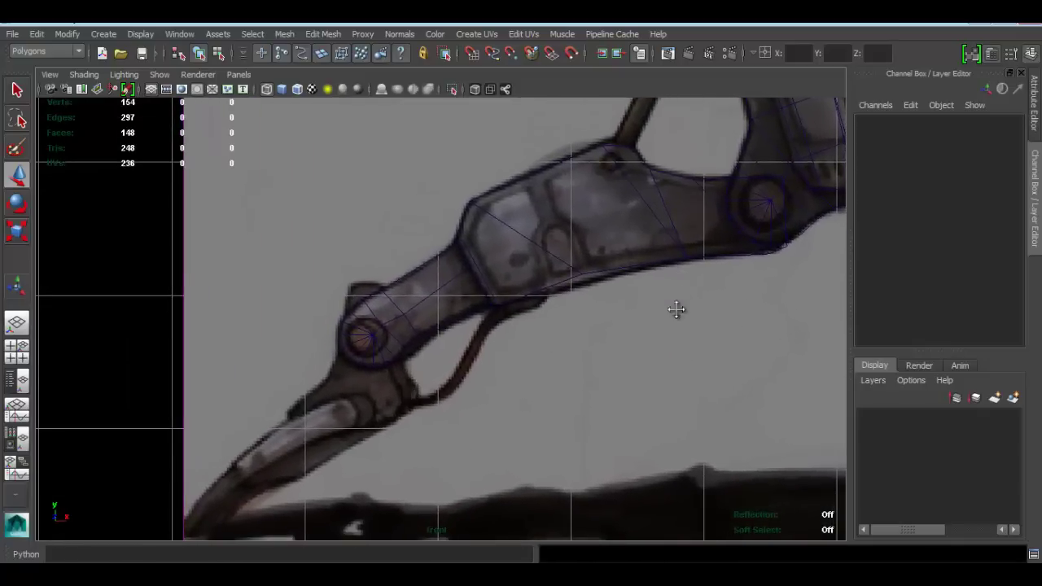
Step: Duplicate the upper-leg plate and move the copy down over the drawn lower leg
{"action": "left_click", "coordinate": [573, 258]}
{"action": "middle_click_drag", "start_coordinate": [602, 241], "coordinate": [640, 215], "text": "alt"}
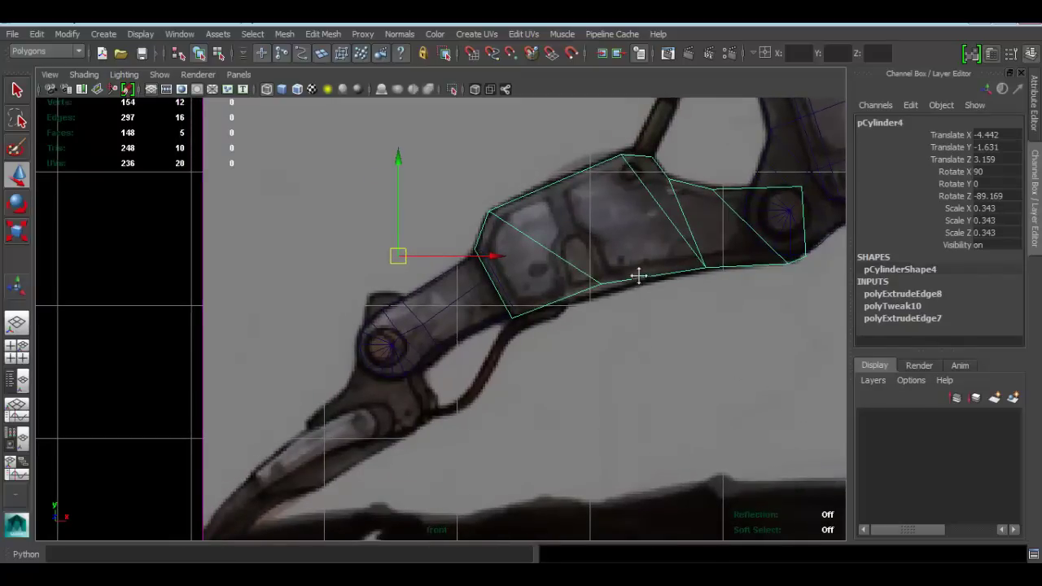
{"action": "middle_click_drag", "start_coordinate": [638, 277], "coordinate": [646, 267], "text": "alt"}
{"action": "key", "text": "ctrl+d"}
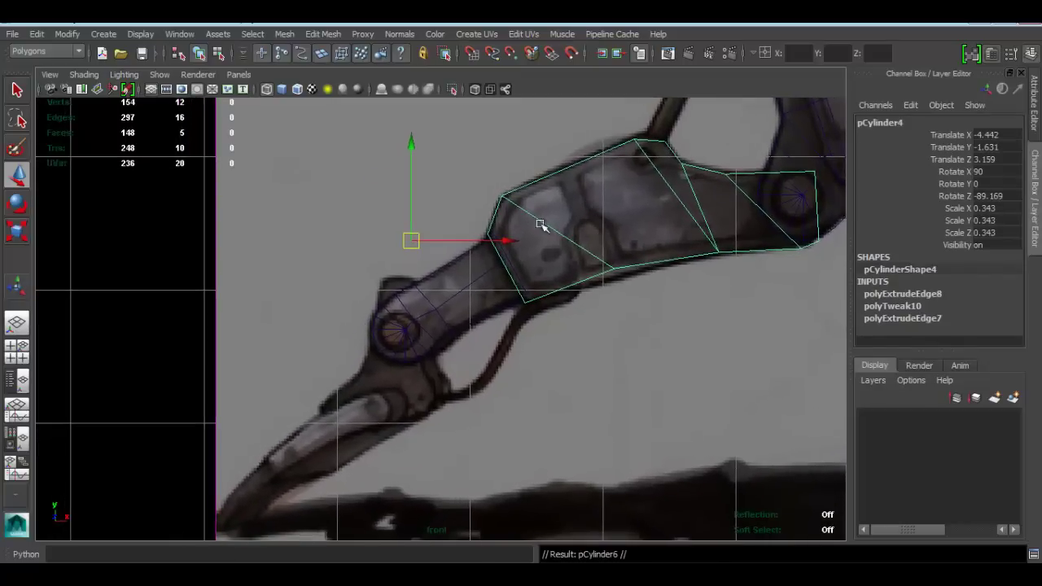
{"action": "left_click_drag", "start_coordinate": [411, 241], "coordinate": [191, 402]}
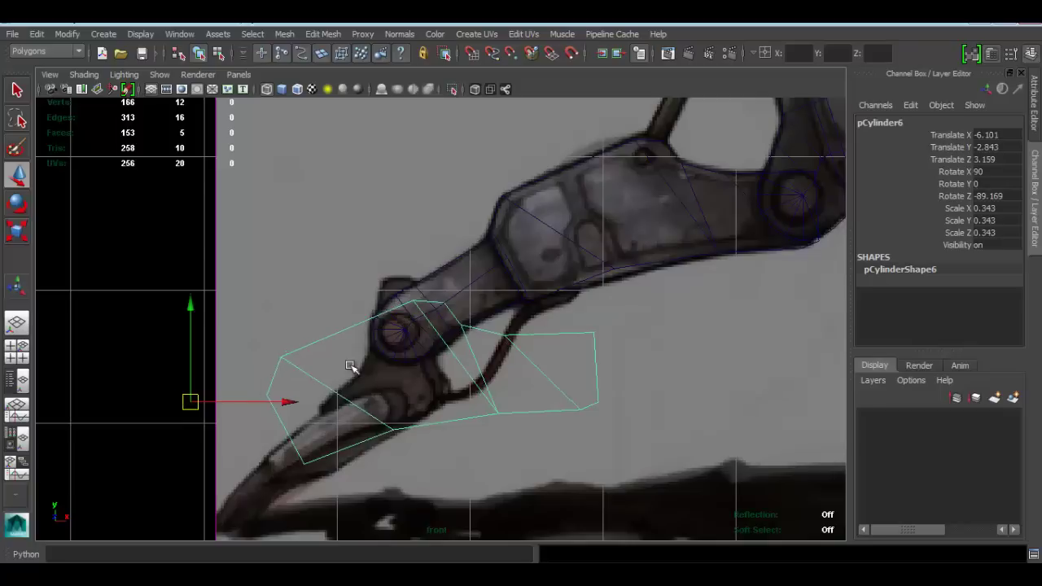
Step: Scale the plate copy uniformly to about 0.194 and position it over the drawn ankle part below the knee joint
{"action": "middle_click_drag", "start_coordinate": [379, 388], "coordinate": [521, 318], "text": "alt"}
{"action": "scroll", "coordinate": [520, 324], "scroll_direction": "up", "scroll_amount": 1}
{"action": "key", "text": "r"}
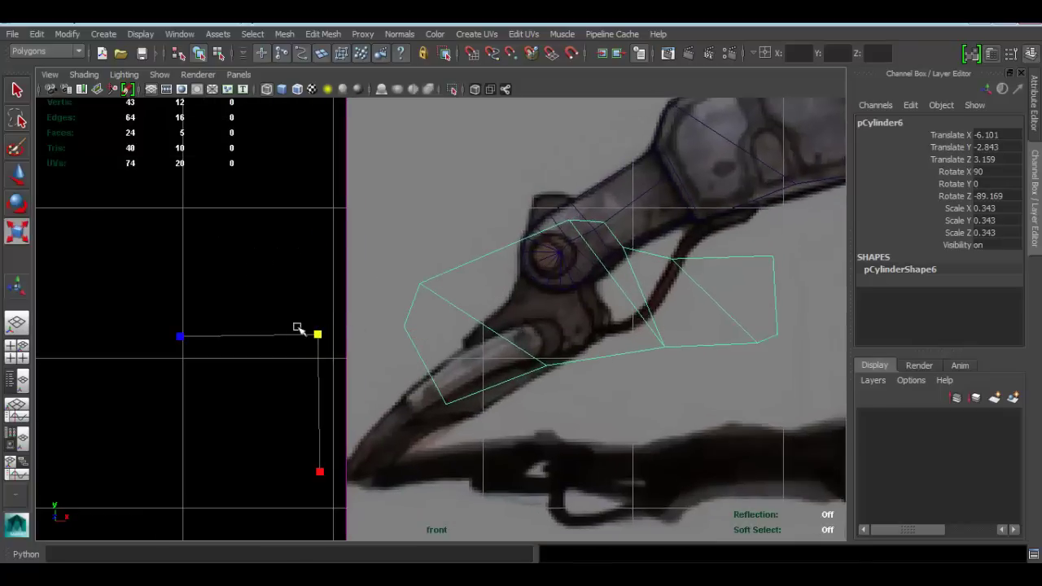
{"action": "left_click_drag", "start_coordinate": [298, 328], "coordinate": [116, 305]}
{"action": "key", "text": "w"}
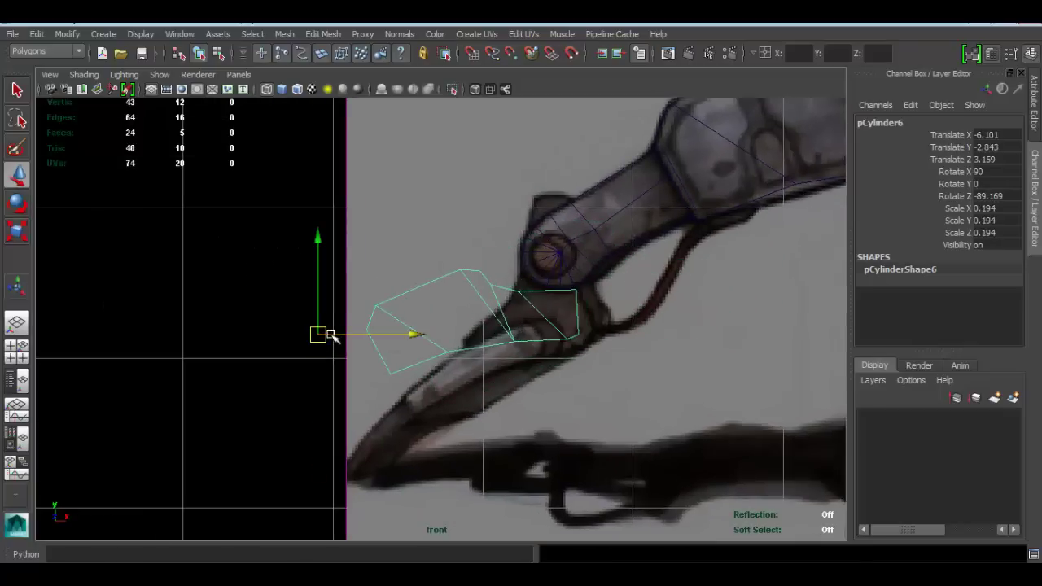
{"action": "left_click", "coordinate": [358, 334]}
{"action": "left_click_drag", "start_coordinate": [339, 335], "coordinate": [437, 347]}
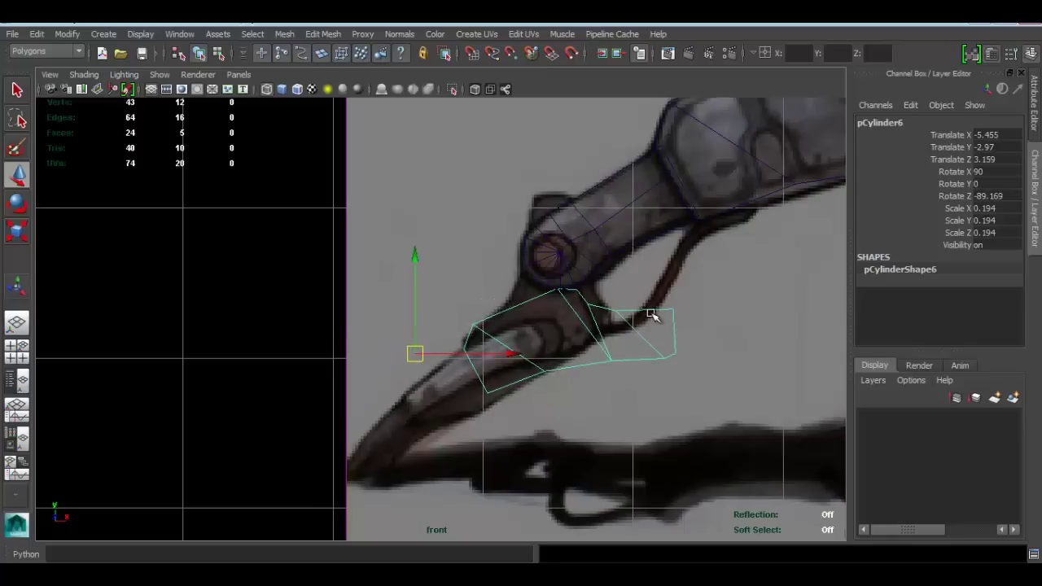
Step: Delete the plate copy's three faces at the narrow neck end, keeping the two faces over the ankle part
{"action": "right_click_drag", "start_coordinate": [649, 307], "coordinate": [650, 286]}
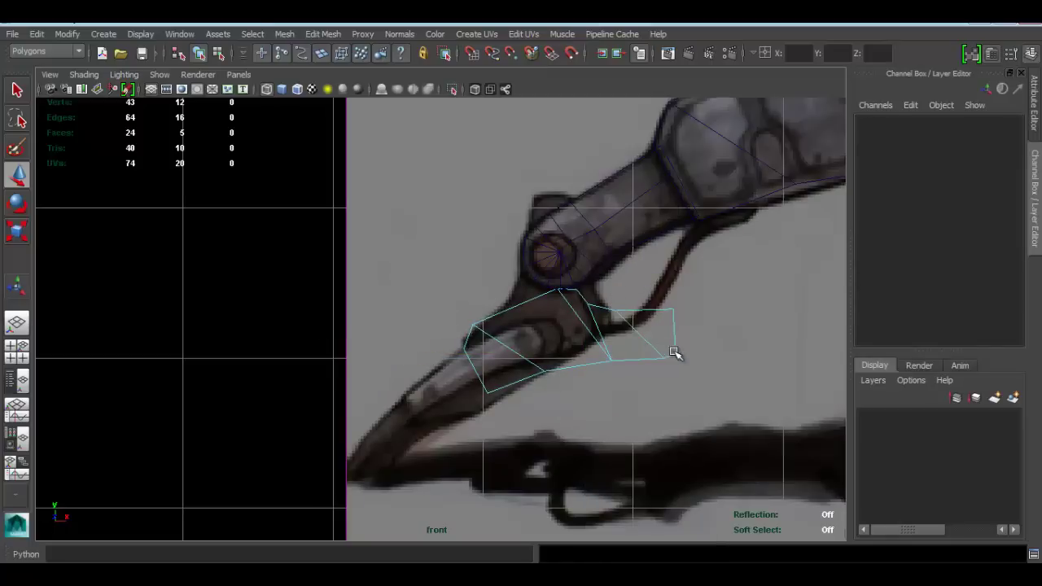
{"action": "left_click_drag", "start_coordinate": [675, 353], "coordinate": [597, 304]}
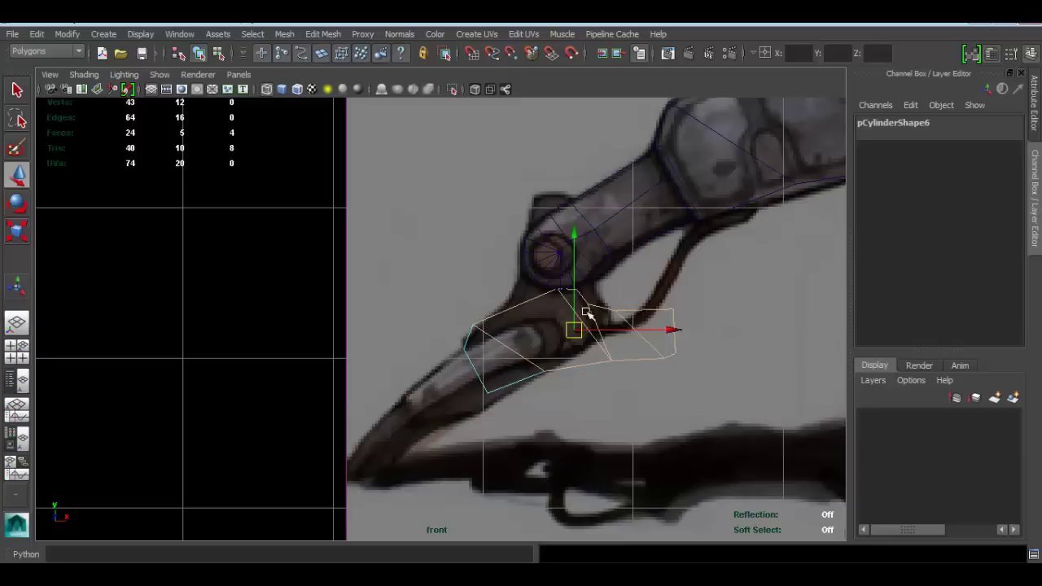
{"action": "left_click_drag", "start_coordinate": [533, 343], "coordinate": [534, 343], "text": "ctrl"}
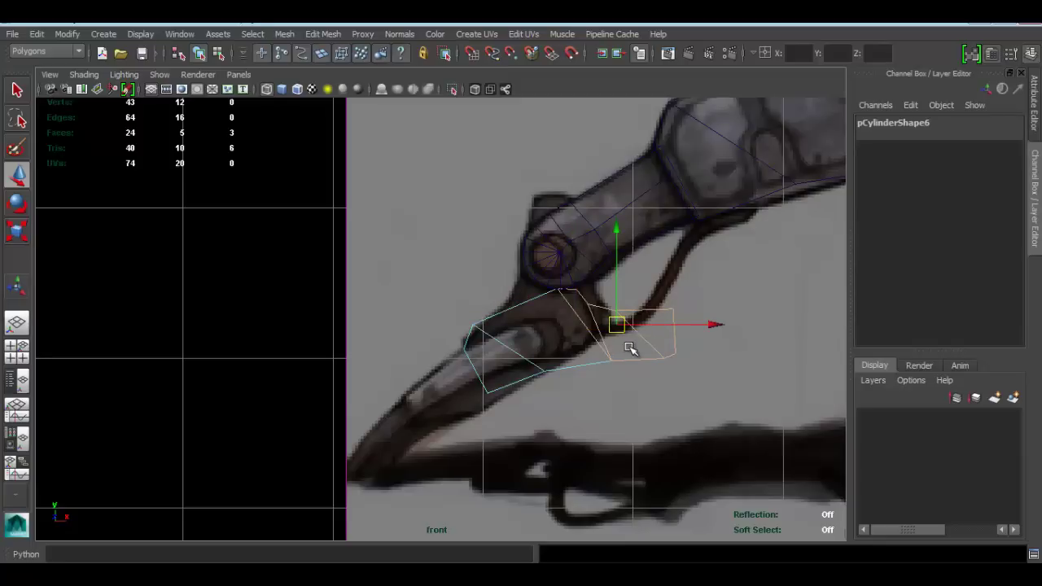
{"action": "left_click", "coordinate": [627, 352]}
{"action": "scroll", "coordinate": [487, 317], "scroll_direction": "up", "scroll_amount": 3}
Step: Fit the ankle piece's two upper foot-side vertices and its lower knee-side corner to the drawn outline
{"action": "right_click_drag", "start_coordinate": [507, 313], "coordinate": [433, 228]}
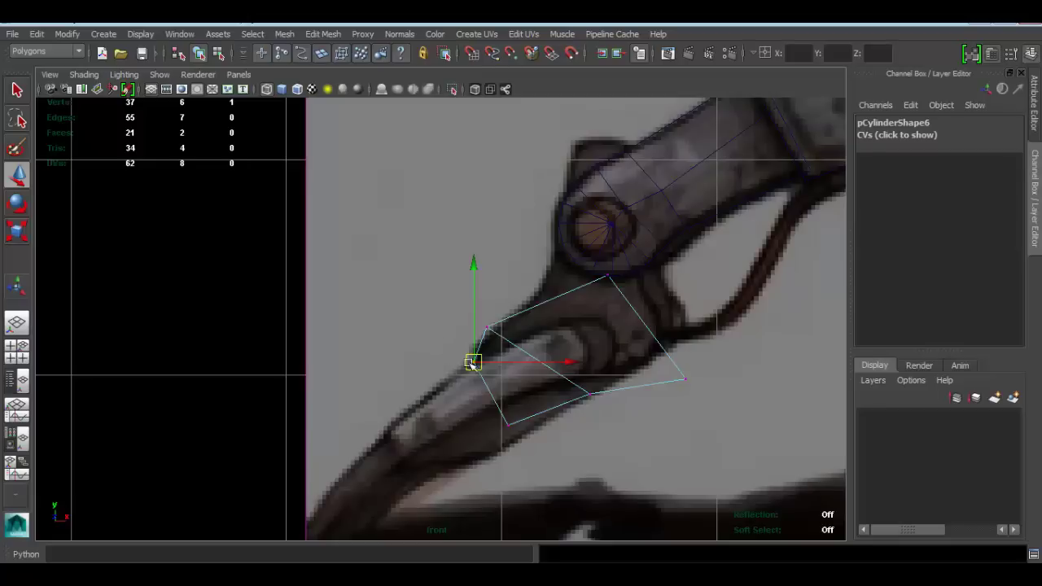
{"action": "left_click", "coordinate": [486, 327]}
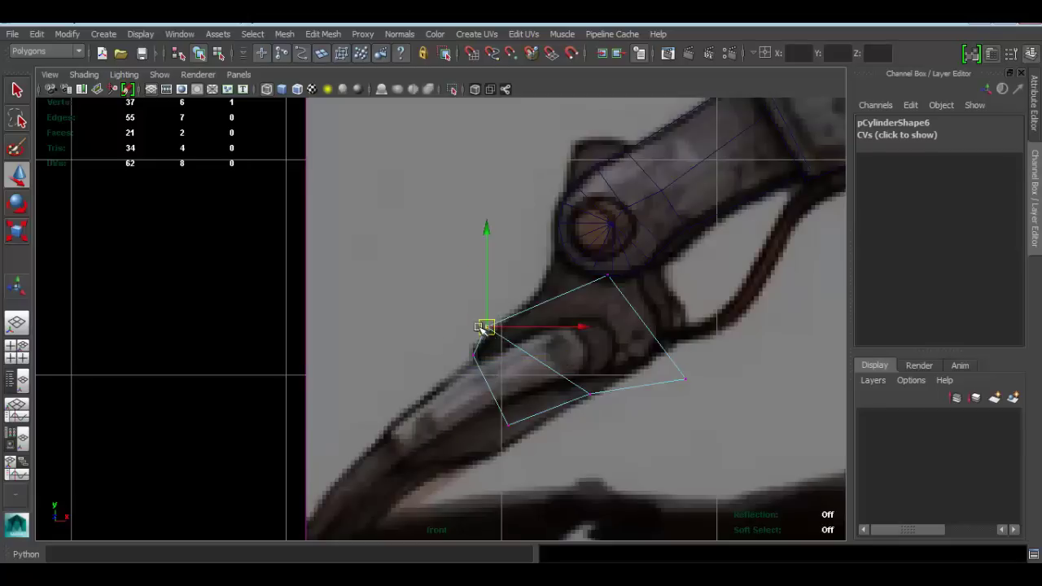
{"action": "left_click_drag", "start_coordinate": [486, 327], "coordinate": [513, 326]}
{"action": "left_click", "coordinate": [686, 379]}
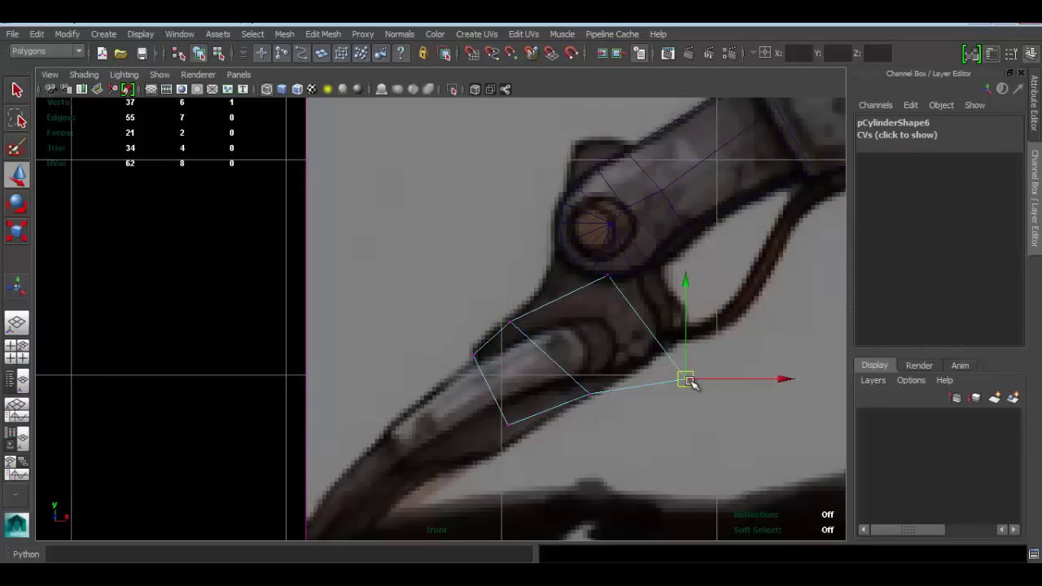
{"action": "left_click_drag", "start_coordinate": [686, 379], "coordinate": [647, 354]}
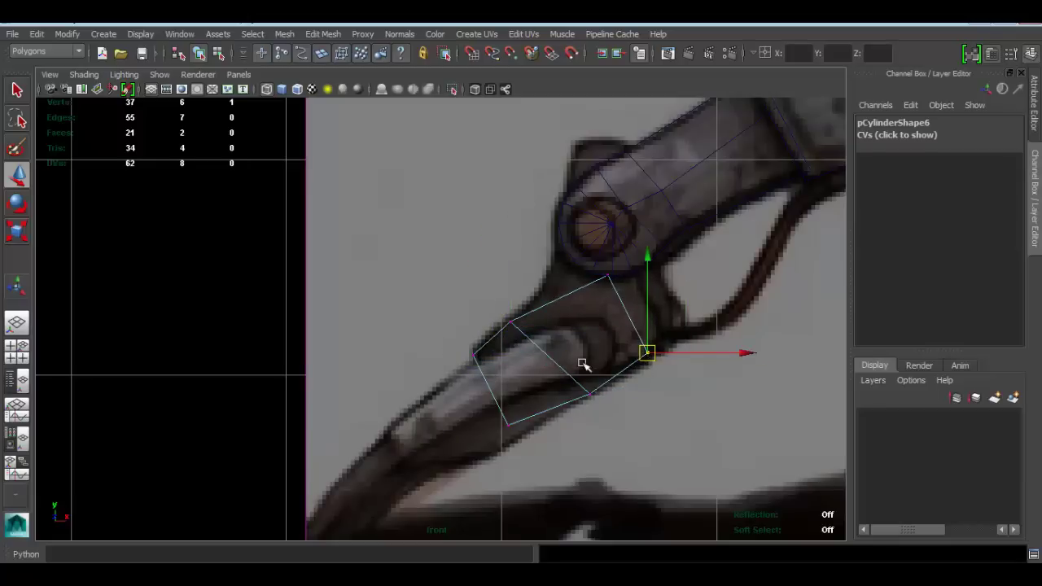
Step: Move the ankle piece's upper knee-side vertex onto the outer edge of the drawn outline below the knee joint
{"action": "right_click_drag", "start_coordinate": [654, 337], "coordinate": [542, 308], "text": "alt"}
{"action": "middle_click_drag", "start_coordinate": [554, 301], "coordinate": [391, 276], "text": "alt"}
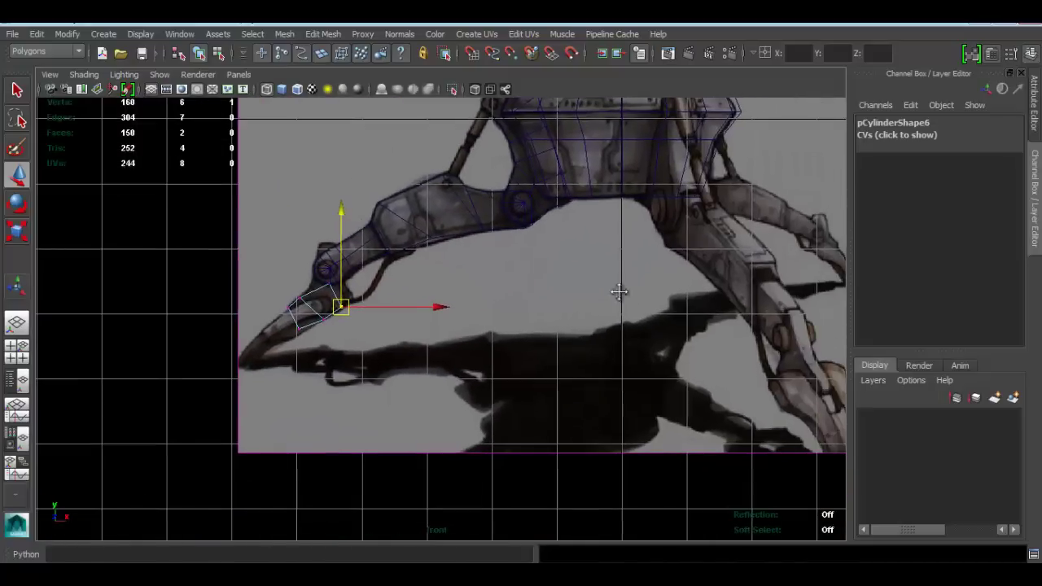
{"action": "middle_click_drag", "start_coordinate": [622, 291], "coordinate": [426, 263], "text": "alt"}
{"action": "right_click_drag", "start_coordinate": [508, 298], "coordinate": [669, 355], "text": "alt"}
{"action": "middle_click_drag", "start_coordinate": [462, 323], "coordinate": [699, 357], "text": "alt"}
{"action": "middle_click_drag", "start_coordinate": [424, 321], "coordinate": [675, 343], "text": "alt"}
{"action": "right_click_drag", "start_coordinate": [455, 276], "coordinate": [610, 325], "text": "alt"}
{"action": "middle_click_drag", "start_coordinate": [513, 248], "coordinate": [501, 320], "text": "alt"}
{"action": "left_click_drag", "start_coordinate": [535, 295], "coordinate": [487, 328]}
{"action": "left_click", "coordinate": [551, 310]}
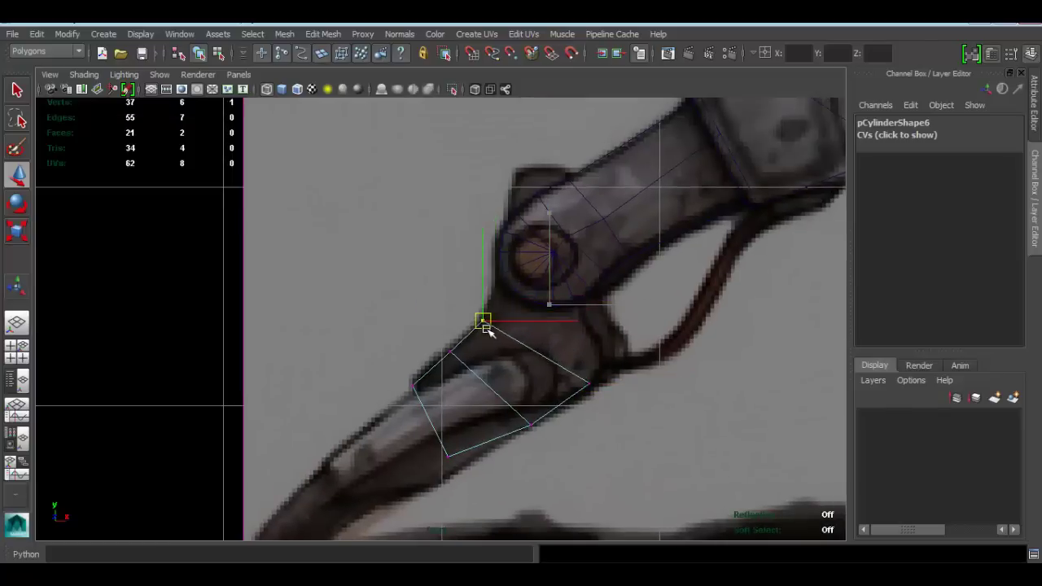
Step: Raise the ankle piece's lower middle and foot-side vertices and nudge its lower knee-side corner to the drawn outline
{"action": "left_click", "coordinate": [530, 427]}
{"action": "left_click_drag", "start_coordinate": [538, 429], "coordinate": [536, 401]}
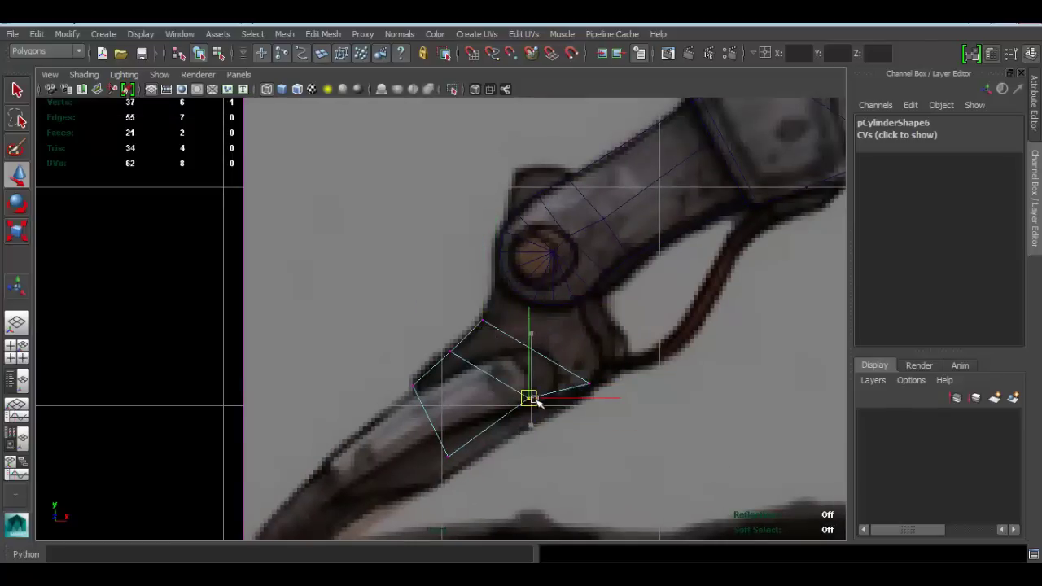
{"action": "left_click", "coordinate": [448, 456]}
{"action": "left_click_drag", "start_coordinate": [448, 456], "coordinate": [456, 413]}
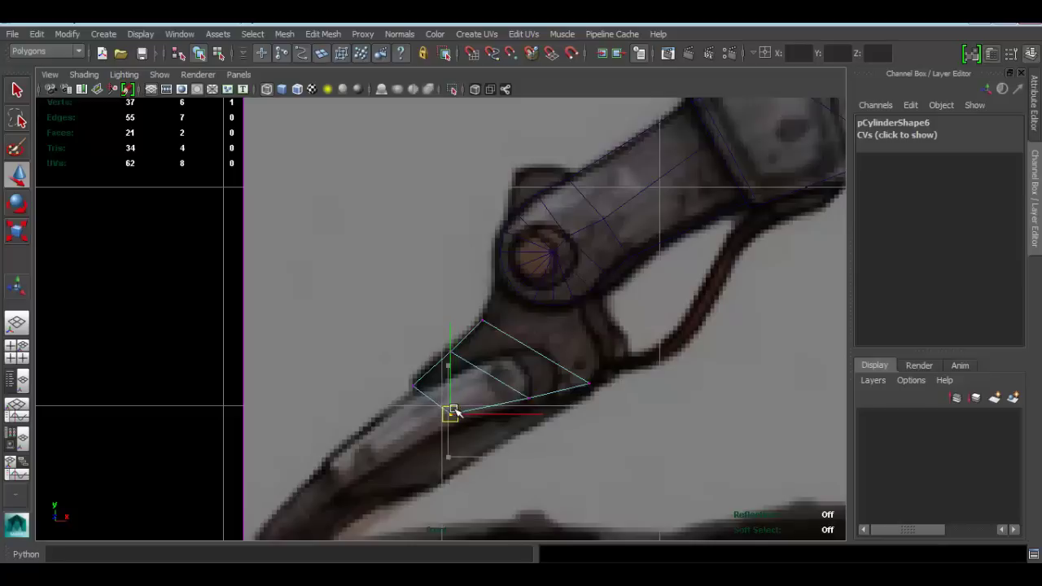
{"action": "left_click", "coordinate": [588, 383]}
{"action": "mouse_move", "coordinate": [588, 383]}
{"action": "left_mouse_down"}
{"action": "mouse_move", "coordinate": [580, 397]}
{"action": "mouse_move", "coordinate": [586, 386]}
{"action": "left_mouse_up"}
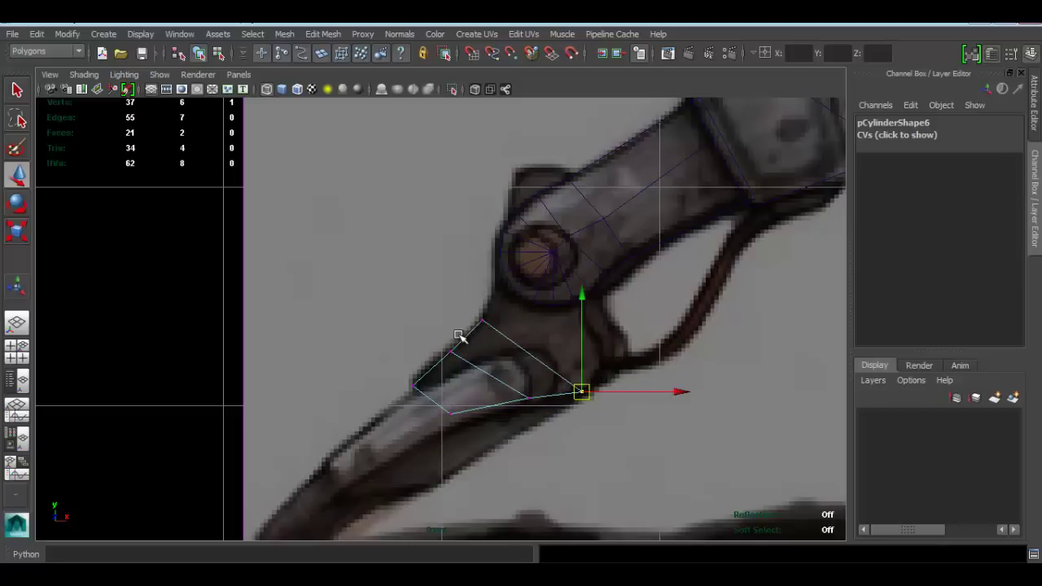
Step: Extrude the ankle piece's knee-side edge twice, a short band first and a longer one up to the knee joint
{"action": "right_click_drag", "start_coordinate": [459, 336], "coordinate": [476, 215]}
{"action": "left_click", "coordinate": [535, 360]}
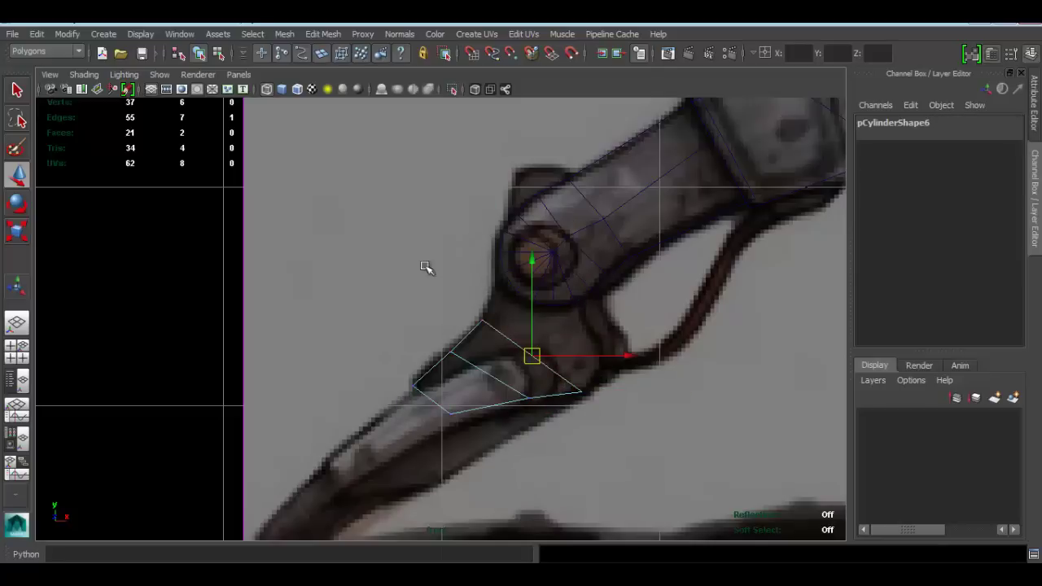
{"action": "left_click", "coordinate": [322, 33]}
{"action": "left_click", "coordinate": [384, 84]}
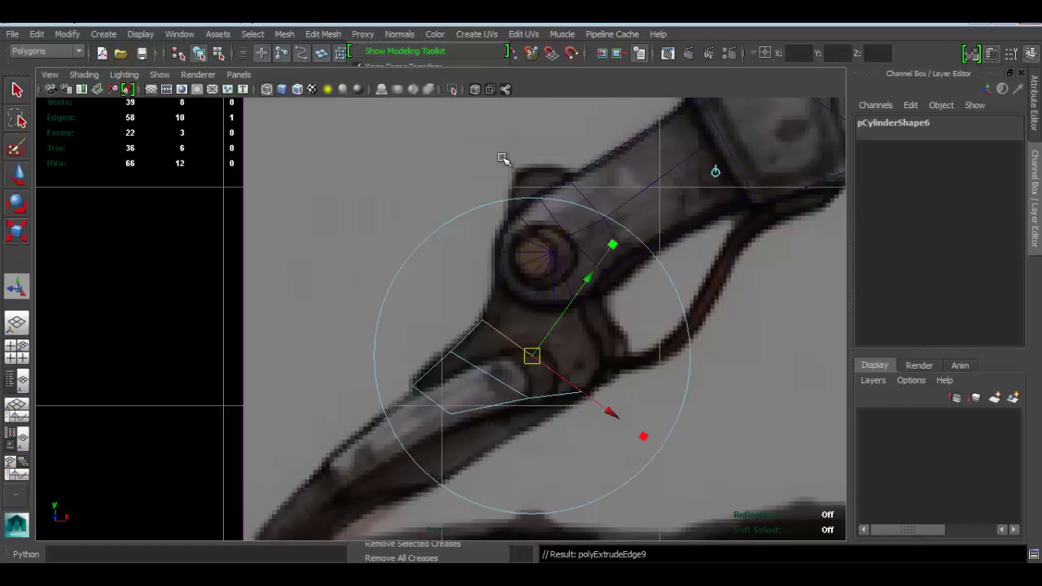
{"action": "left_click_drag", "start_coordinate": [543, 358], "coordinate": [552, 335]}
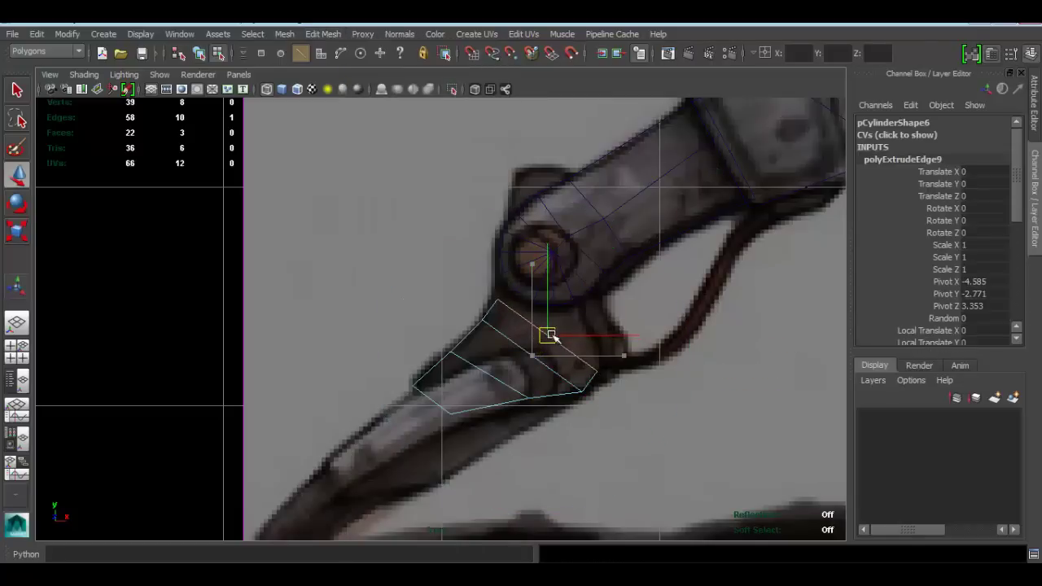
{"action": "left_click", "coordinate": [322, 33]}
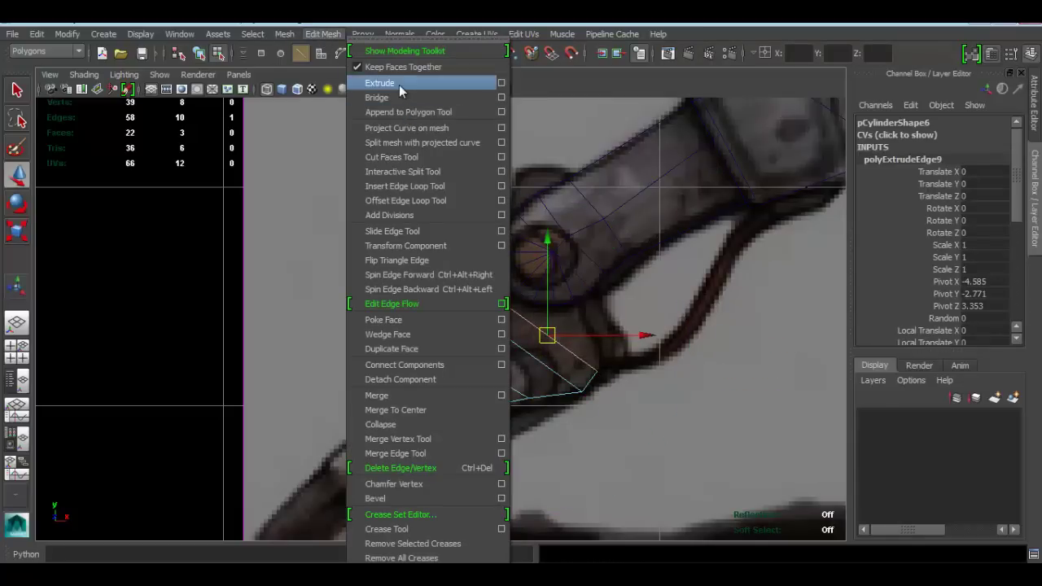
{"action": "left_click", "coordinate": [399, 85]}
{"action": "left_click_drag", "start_coordinate": [549, 338], "coordinate": [547, 297]}
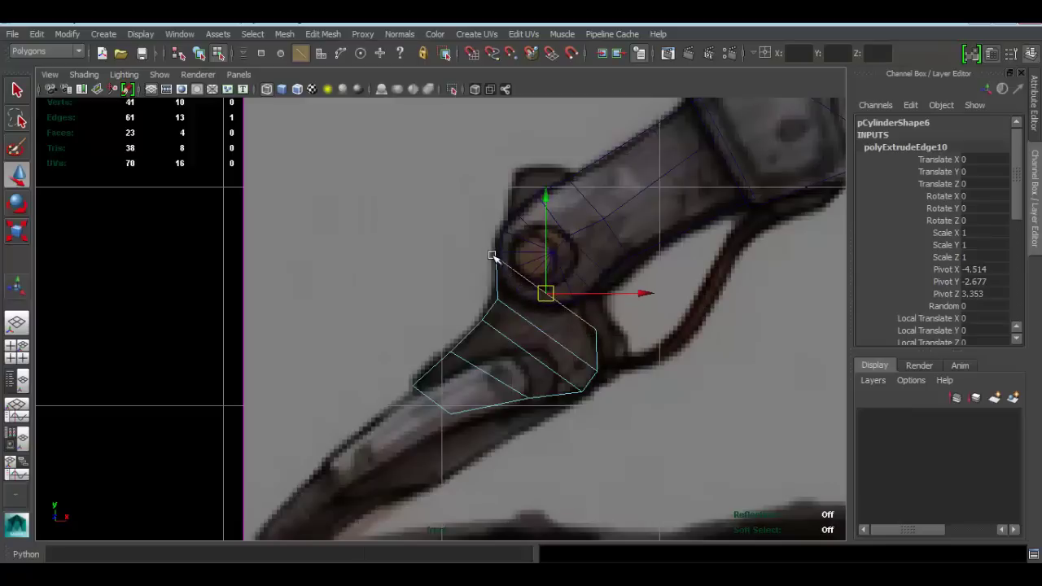
Step: Adjust the two inner-side vertices of the newly extruded bands to follow the drawn ankle outline
{"action": "right_click_drag", "start_coordinate": [499, 300], "coordinate": [456, 251]}
{"action": "left_click", "coordinate": [595, 328]}
{"action": "left_click_drag", "start_coordinate": [597, 328], "coordinate": [594, 331]}
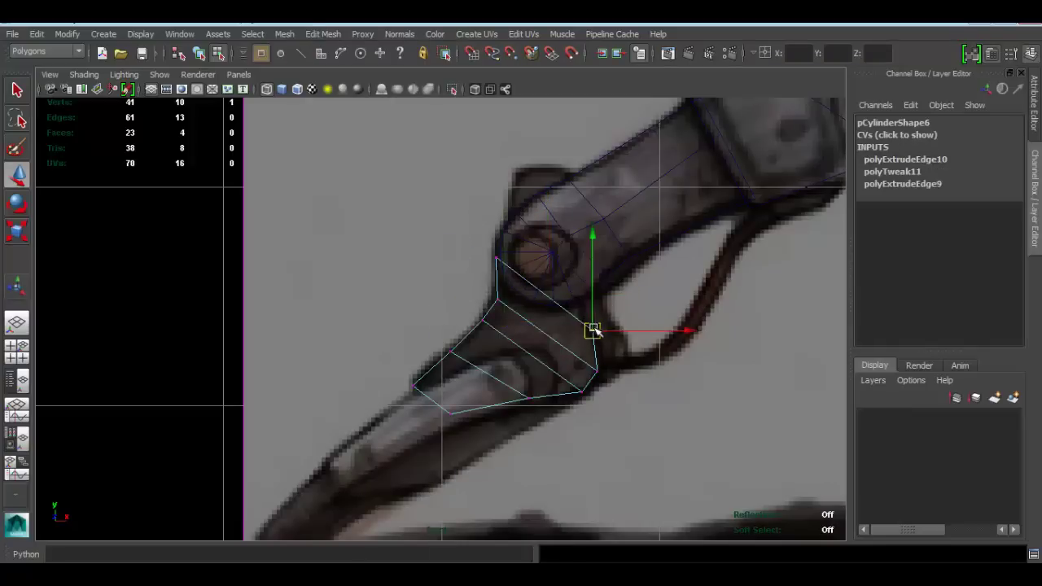
{"action": "left_click_drag", "start_coordinate": [603, 373], "coordinate": [589, 329]}
{"action": "left_click", "coordinate": [496, 257]}
{"action": "left_click", "coordinate": [598, 333]}
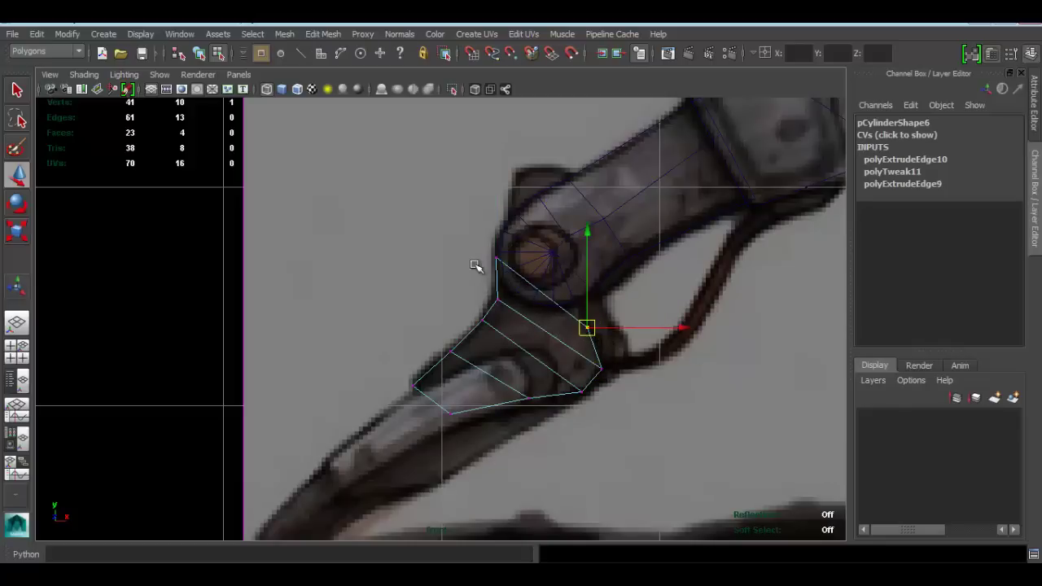
Step: Extrude the ankle piece's upper edge again, moving it up past the knee joint and above the drawn bracket
{"action": "right_click_drag", "start_coordinate": [499, 300], "coordinate": [499, 197]}
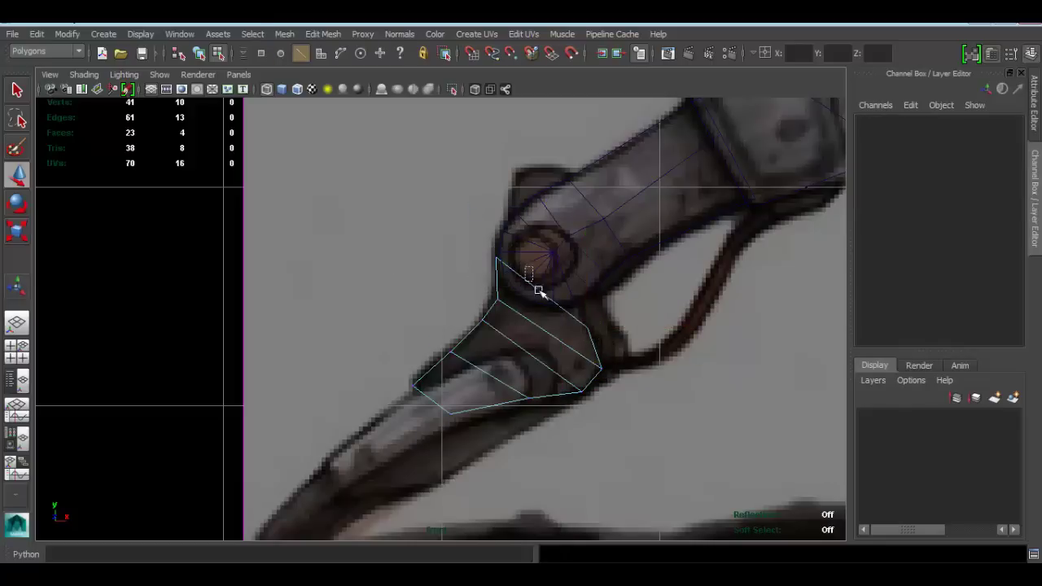
{"action": "left_click", "coordinate": [537, 287]}
{"action": "left_click", "coordinate": [324, 36]}
{"action": "left_click", "coordinate": [380, 82]}
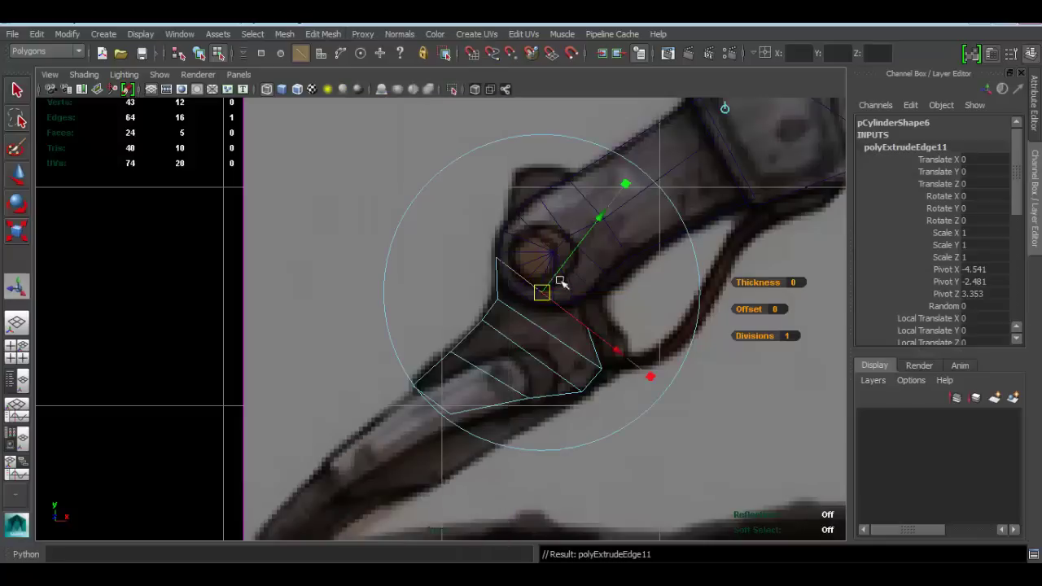
{"action": "key", "text": "w"}
{"action": "left_click_drag", "start_coordinate": [540, 292], "coordinate": [535, 159]}
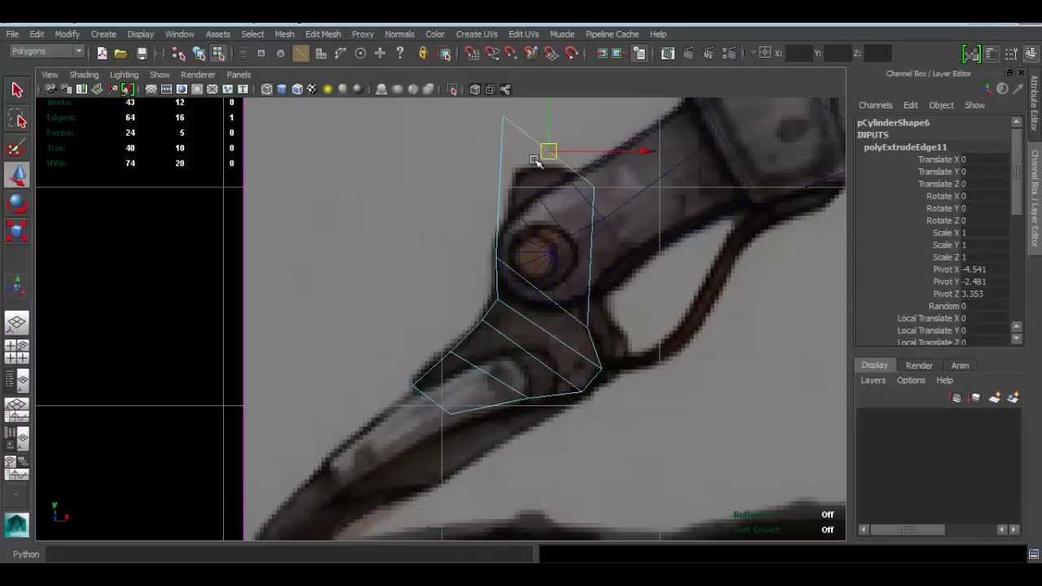
Step: Place the extruded edge's two end vertices on the top corners of the drawn bracket above the knee joint
{"action": "right_click_drag", "start_coordinate": [518, 128], "coordinate": [461, 126]}
{"action": "middle_click_drag", "start_coordinate": [487, 106], "coordinate": [487, 151], "text": "alt"}
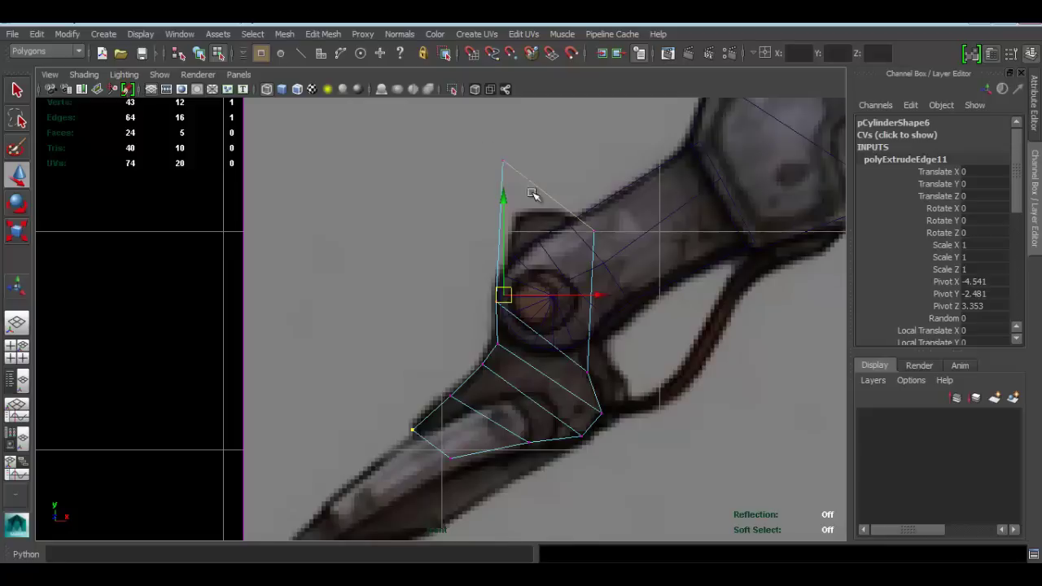
{"action": "left_click", "coordinate": [503, 163]}
{"action": "left_click_drag", "start_coordinate": [503, 162], "coordinate": [523, 212]}
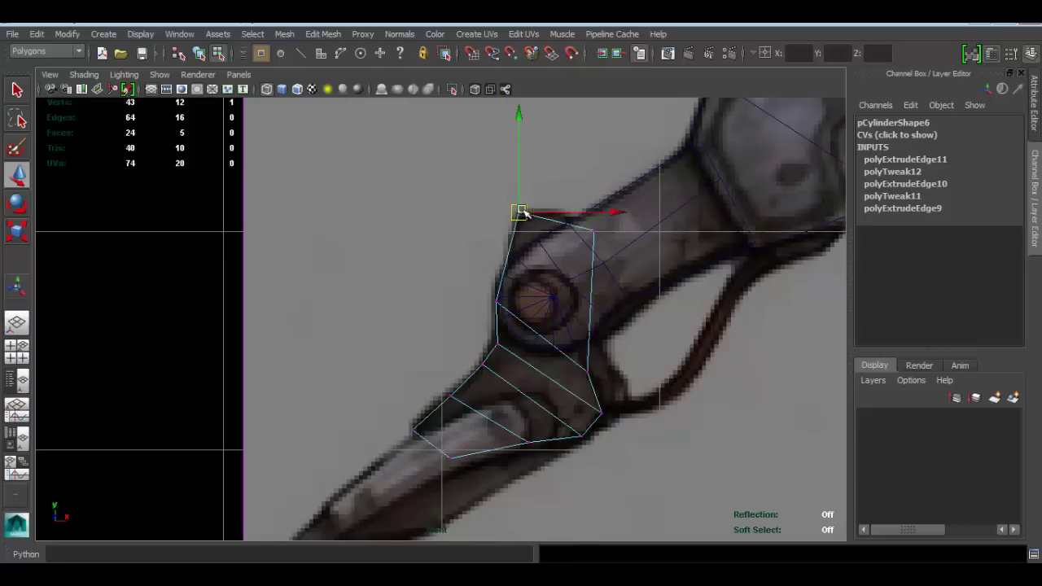
{"action": "left_click", "coordinate": [594, 228]}
{"action": "left_click_drag", "start_coordinate": [593, 228], "coordinate": [572, 214]}
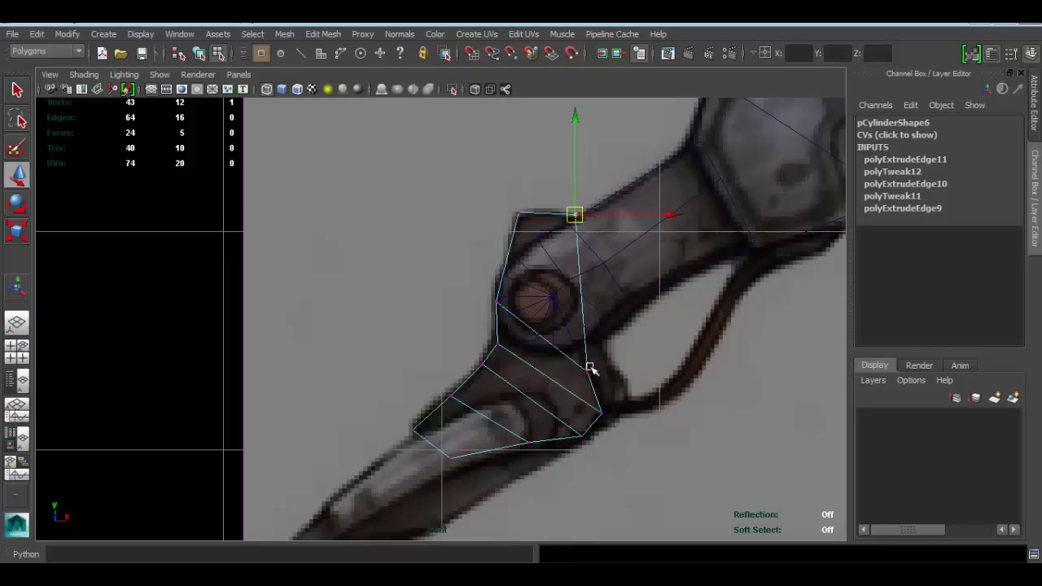
Step: Fit the ankle piece's three inner-side vertices below the knee joint to the drawn outline
{"action": "left_click_drag", "start_coordinate": [597, 374], "coordinate": [580, 355]}
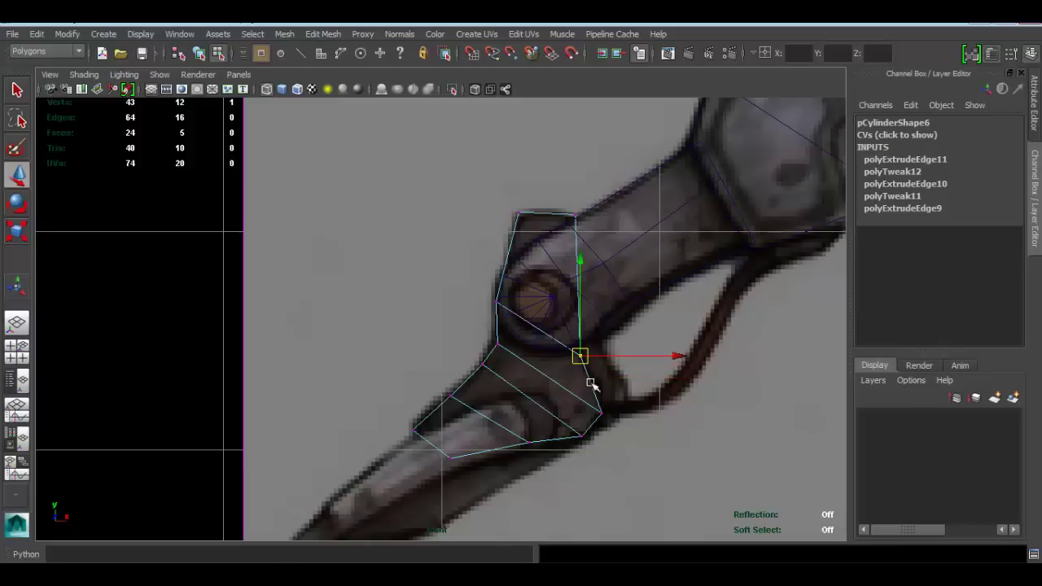
{"action": "left_click", "coordinate": [603, 414]}
{"action": "left_click_drag", "start_coordinate": [601, 413], "coordinate": [601, 396]}
{"action": "left_click", "coordinate": [581, 436]}
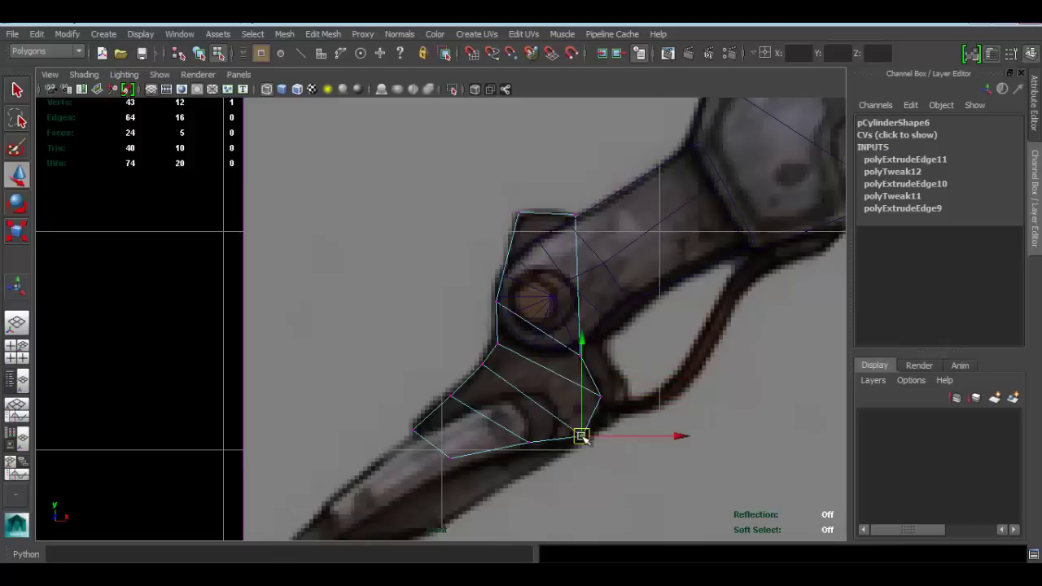
{"action": "left_click_drag", "start_coordinate": [581, 435], "coordinate": [590, 432]}
{"action": "left_click", "coordinate": [499, 346]}
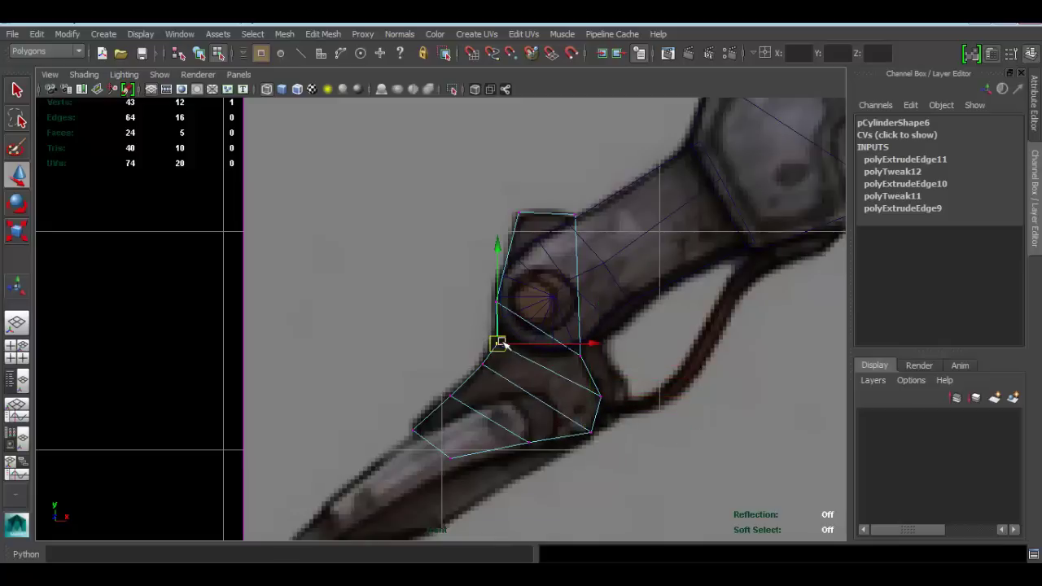
Step: Refine the ankle piece's outer vertex below the knee joint and its outer top corner, then leave vertex editing
{"action": "right_click_drag", "start_coordinate": [622, 344], "coordinate": [494, 284], "text": "alt"}
{"action": "middle_click_drag", "start_coordinate": [493, 284], "coordinate": [287, 245], "text": "alt"}
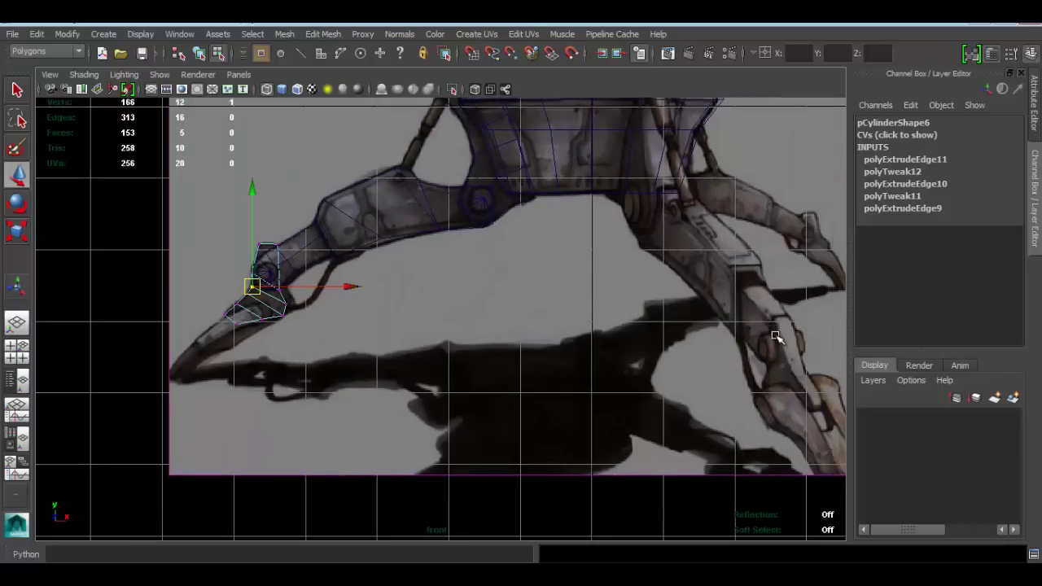
{"action": "scroll", "coordinate": [435, 297], "scroll_direction": "up", "scroll_amount": 5}
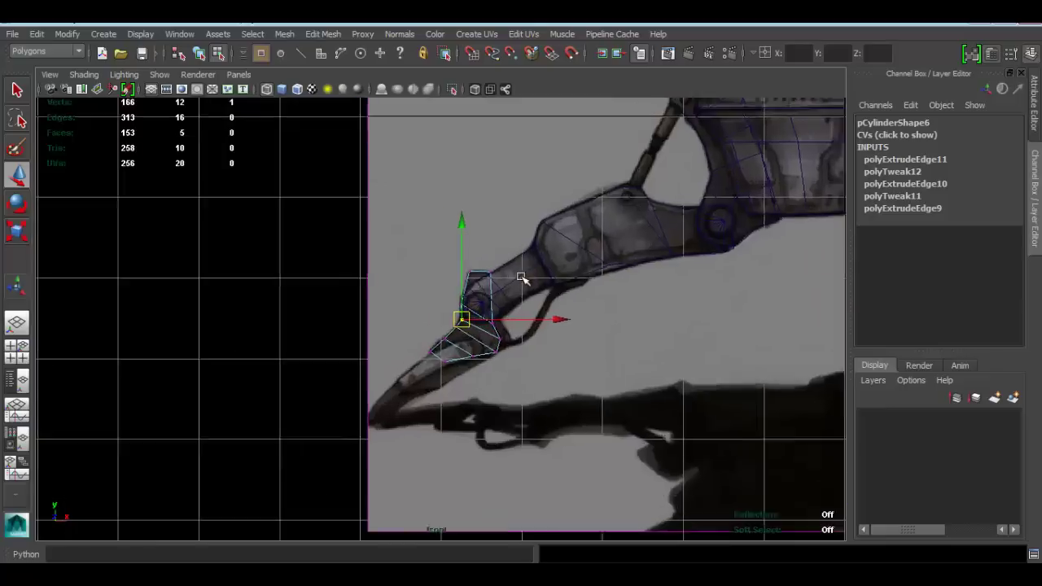
{"action": "left_click", "coordinate": [494, 279]}
{"action": "left_click_drag", "start_coordinate": [493, 279], "coordinate": [502, 279]}
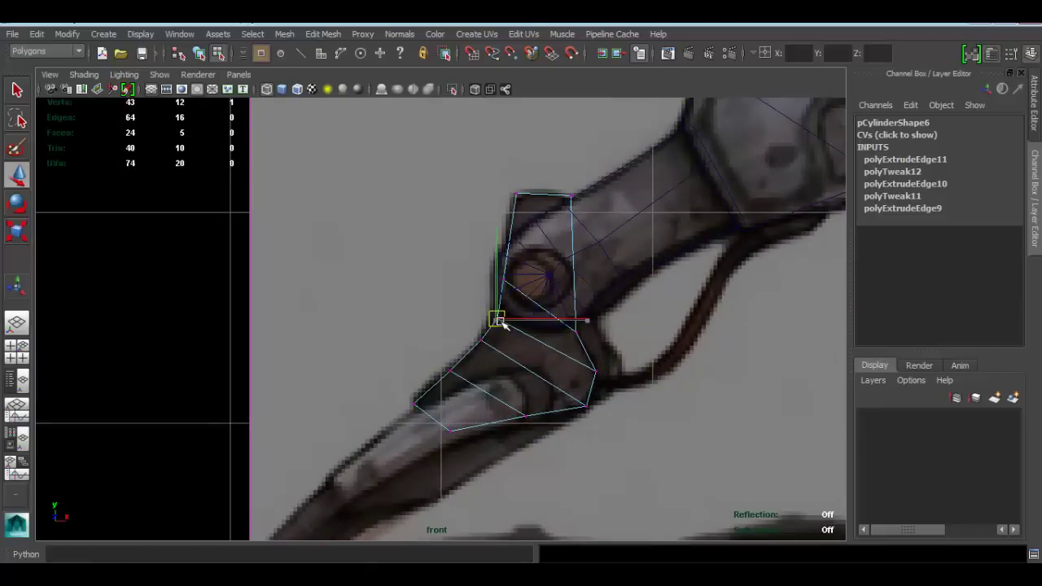
{"action": "left_click", "coordinate": [500, 192]}
{"action": "left_click_drag", "start_coordinate": [529, 202], "coordinate": [506, 189]}
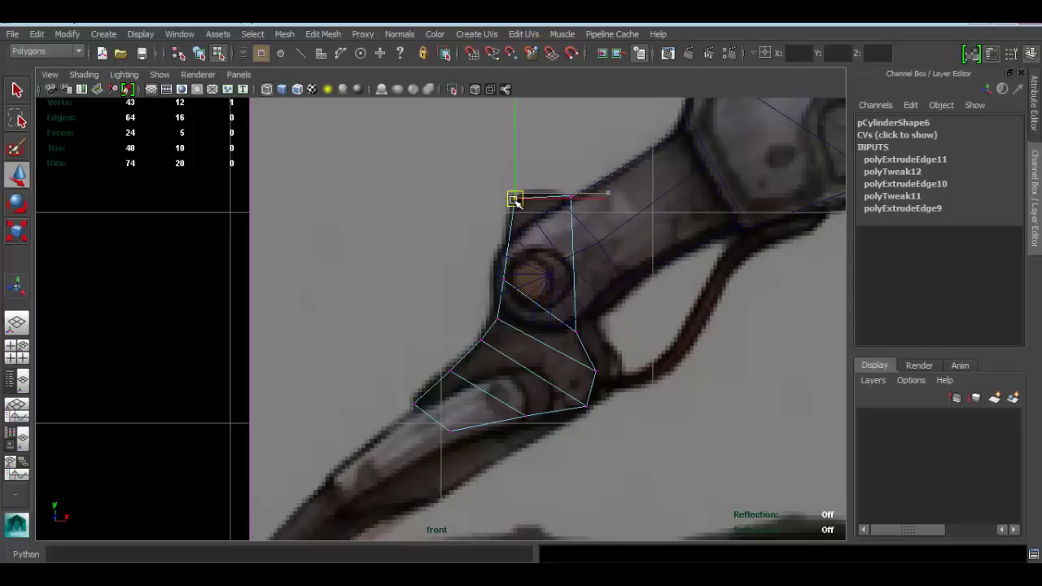
{"action": "scroll", "coordinate": [554, 350], "scroll_direction": "down", "scroll_amount": 8}
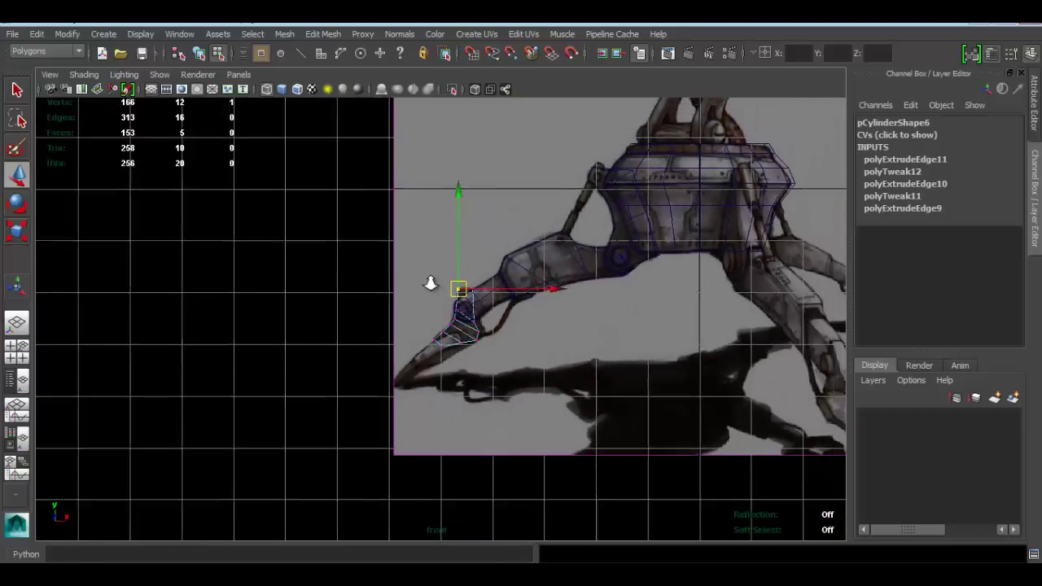
{"action": "right_click_drag", "start_coordinate": [423, 284], "coordinate": [560, 306], "text": "alt"}
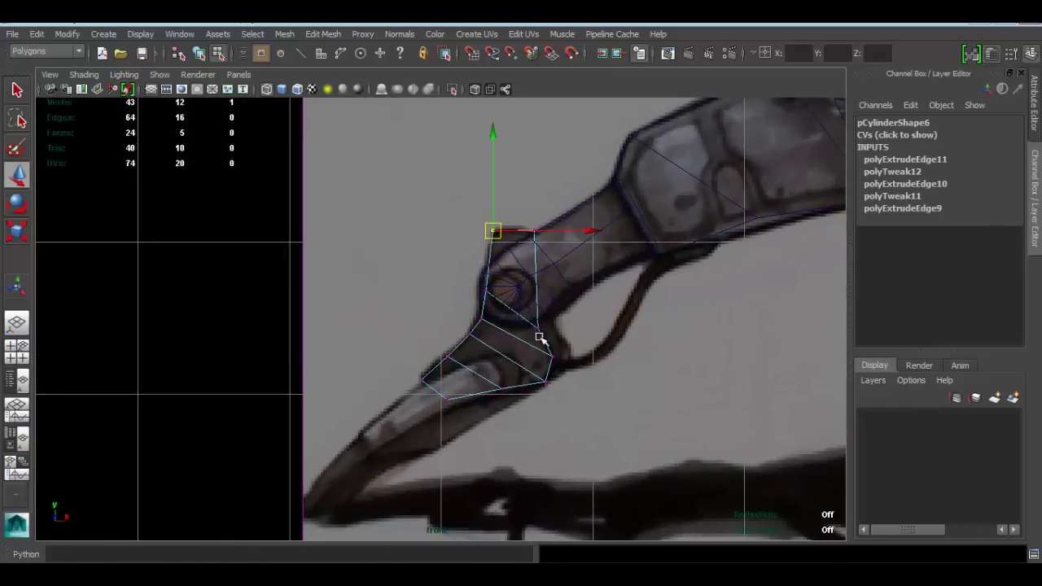
{"action": "right_click_drag", "start_coordinate": [539, 246], "coordinate": [614, 225]}
{"action": "middle_click_drag", "start_coordinate": [644, 266], "coordinate": [539, 319], "text": "alt"}
{"action": "right_click_drag", "start_coordinate": [591, 288], "coordinate": [522, 244], "text": "alt"}
{"action": "middle_click_drag", "start_coordinate": [474, 316], "coordinate": [340, 244], "text": "alt"}
{"action": "right_click_drag", "start_coordinate": [454, 272], "coordinate": [448, 332], "text": "alt"}
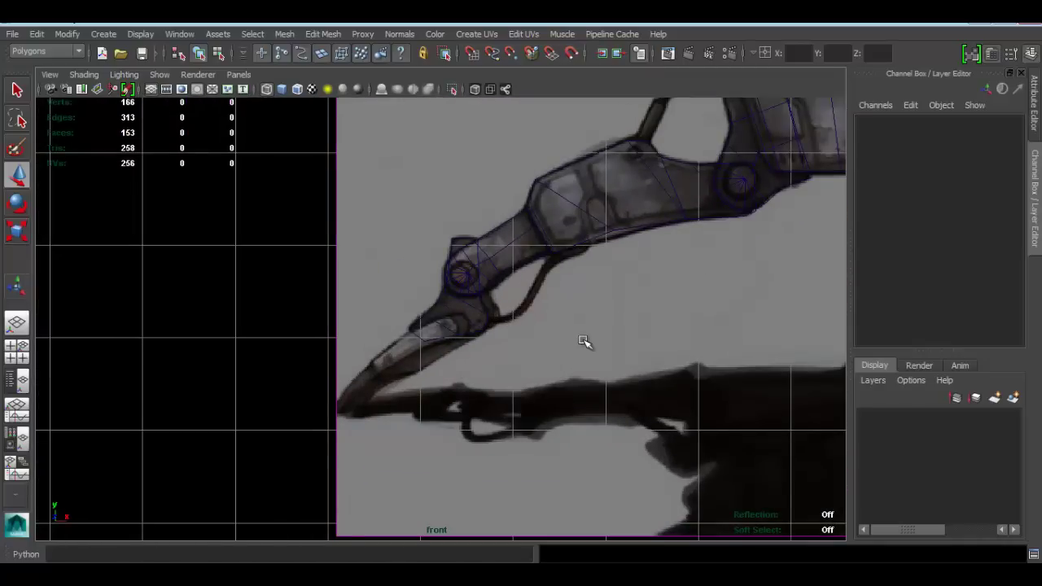
{"action": "middle_click_drag", "start_coordinate": [617, 326], "coordinate": [612, 304], "text": "alt"}
{"action": "right_click_drag", "start_coordinate": [318, 289], "coordinate": [398, 301], "text": "alt"}
{"action": "middle_click_drag", "start_coordinate": [344, 303], "coordinate": [434, 351], "text": "alt"}
Step: Duplicate the rounded knee segment, move the copy down over the ankle, and rotate it about 159° around Z toward the foot
{"action": "left_click", "coordinate": [560, 244]}
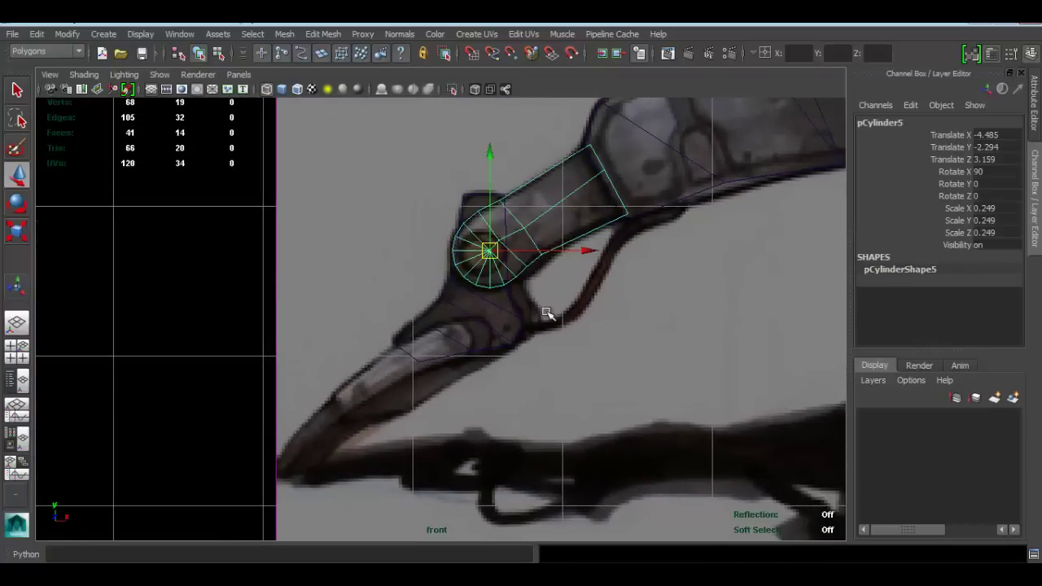
{"action": "key", "text": "ctrl+s"}
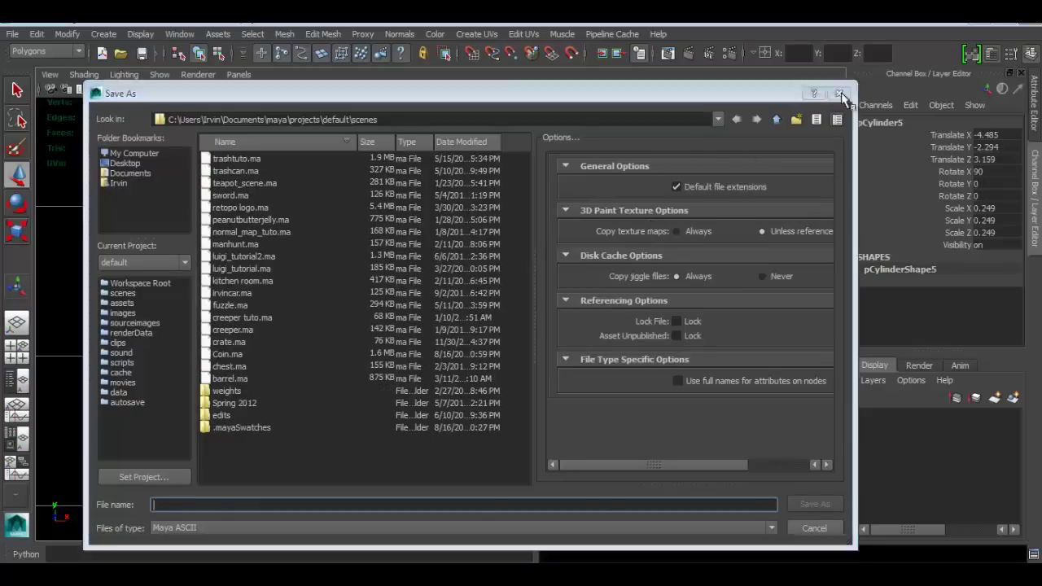
{"action": "left_click", "coordinate": [839, 94]}
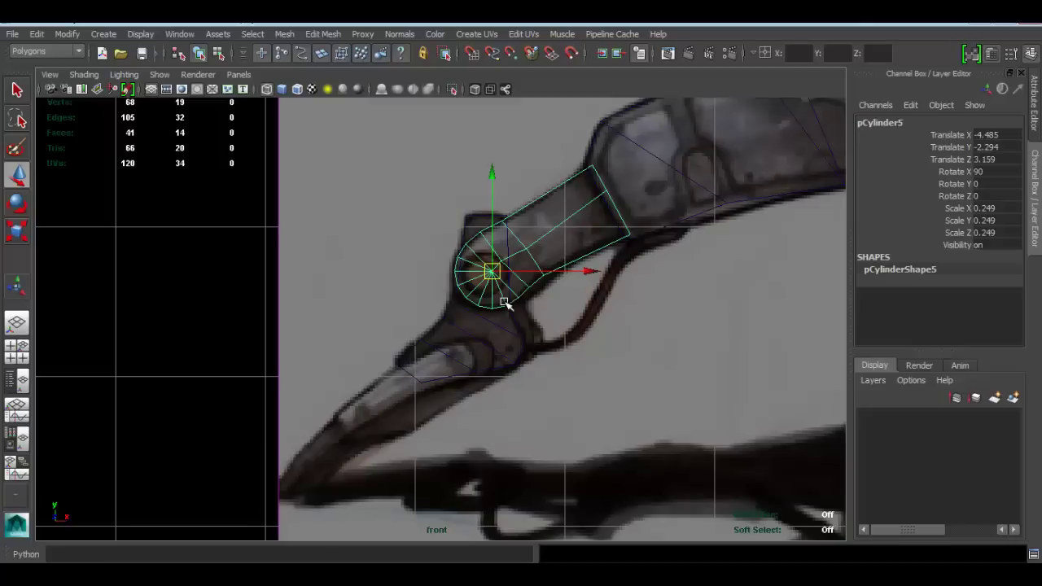
{"action": "key", "text": "ctrl+d"}
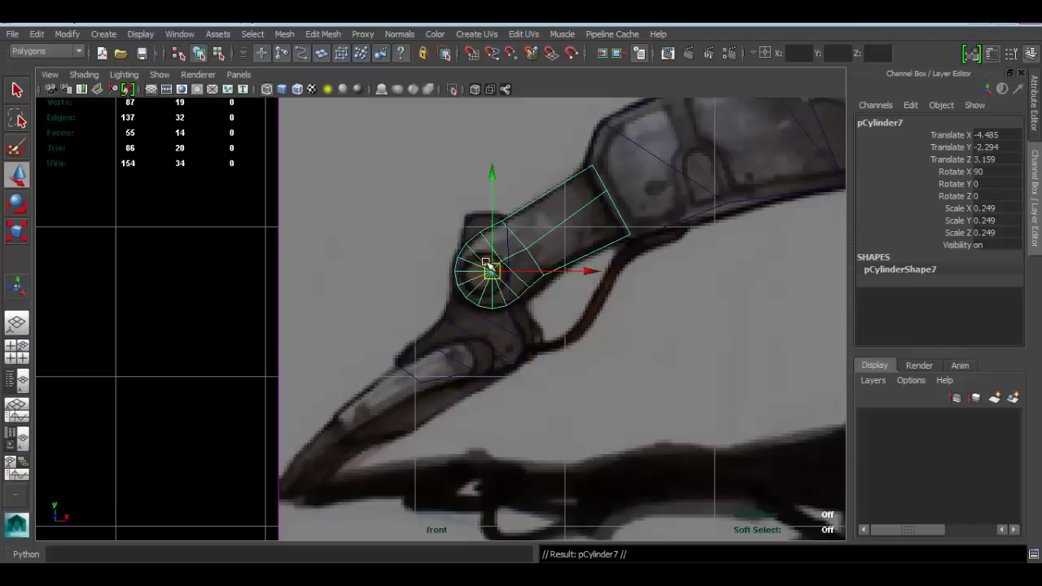
{"action": "left_click_drag", "start_coordinate": [492, 271], "coordinate": [439, 355]}
{"action": "left_click", "coordinate": [547, 352]}
{"action": "key", "text": "e"}
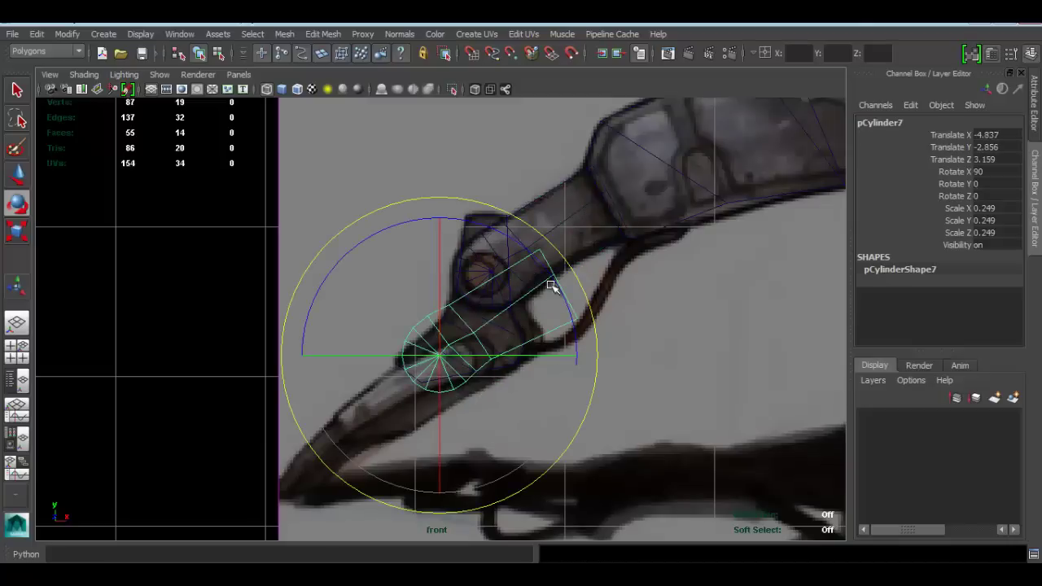
{"action": "left_click_drag", "start_coordinate": [558, 302], "coordinate": [325, 396]}
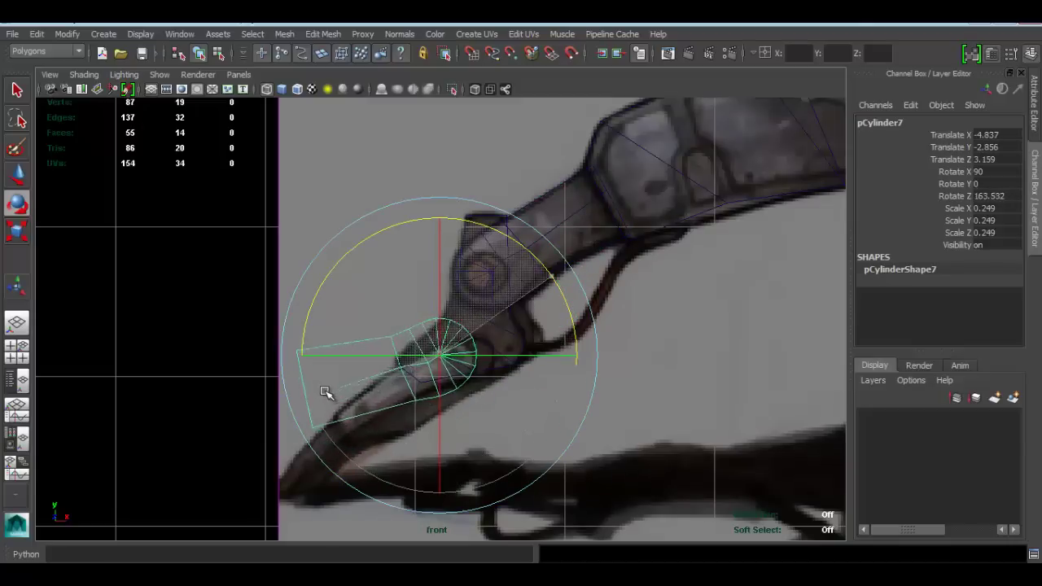
Step: Scale the rounded segment copy uniformly to about 0.134 and position its round end over the drawn ankle rod's upper end
{"action": "scroll", "coordinate": [480, 323], "scroll_direction": "up", "scroll_amount": 3}
{"action": "key", "text": "w"}
{"action": "left_click_drag", "start_coordinate": [512, 342], "coordinate": [418, 342]}
{"action": "key", "text": "t"}
{"action": "key", "text": "r"}
{"action": "key", "text": "w"}
{"action": "left_click_drag", "start_coordinate": [521, 359], "coordinate": [551, 359]}
{"action": "scroll", "coordinate": [520, 358], "scroll_direction": "up", "scroll_amount": 2}
{"action": "key", "text": "t"}
{"action": "key", "text": "w"}
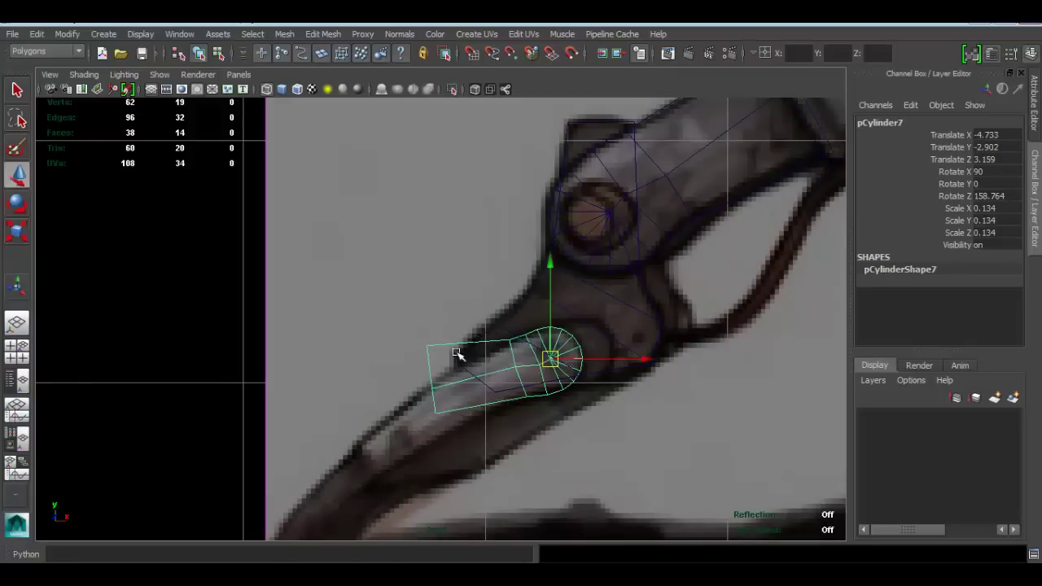
Step: Pull the rounded segment copy's three open-end vertices down so that end follows the slant of the drawn ankle rod
{"action": "middle_click_drag", "start_coordinate": [456, 353], "coordinate": [413, 248], "text": "alt"}
{"action": "scroll", "coordinate": [395, 249], "scroll_direction": "up", "scroll_amount": 1}
{"action": "right_click_drag", "start_coordinate": [391, 226], "coordinate": [312, 199]}
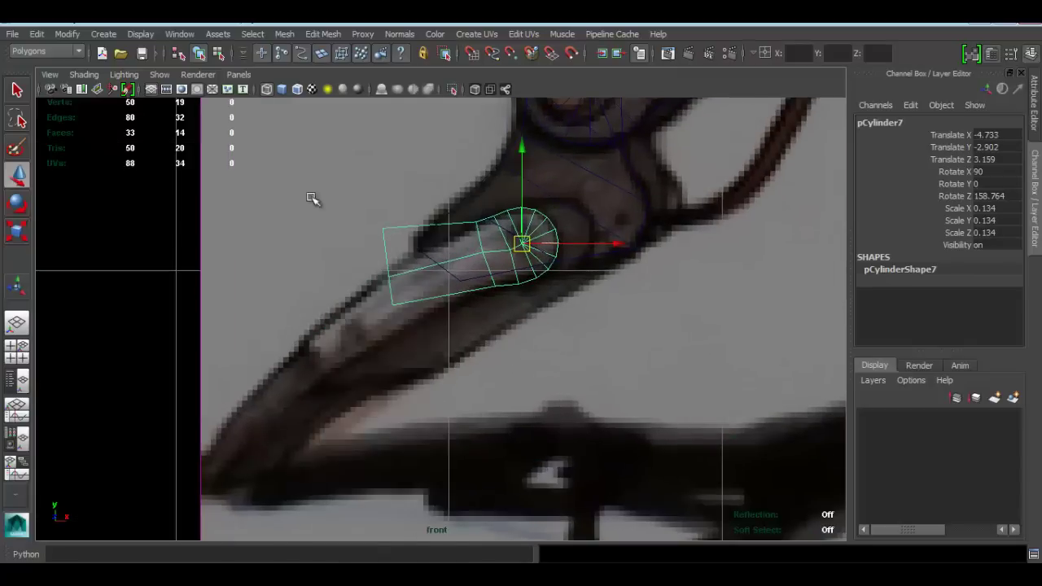
{"action": "middle_click_drag", "start_coordinate": [439, 232], "coordinate": [512, 237], "text": "alt"}
{"action": "scroll", "coordinate": [507, 240], "scroll_direction": "up", "scroll_amount": 1}
{"action": "scroll", "coordinate": [500, 309], "scroll_direction": "down", "scroll_amount": 10}
{"action": "scroll", "coordinate": [491, 307], "scroll_direction": "up", "scroll_amount": 6}
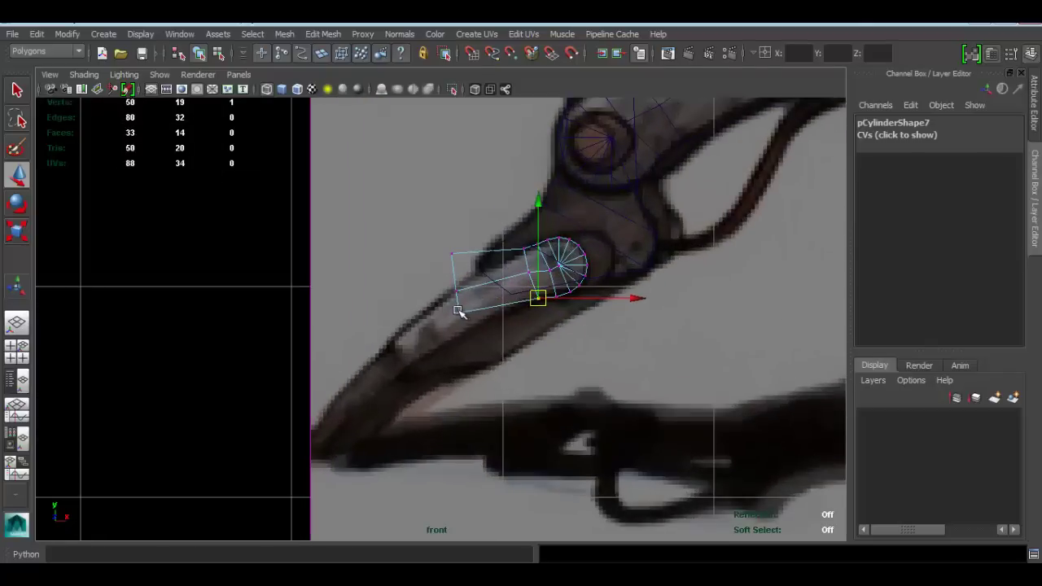
{"action": "left_click", "coordinate": [459, 315]}
{"action": "left_click_drag", "start_coordinate": [458, 315], "coordinate": [459, 338]}
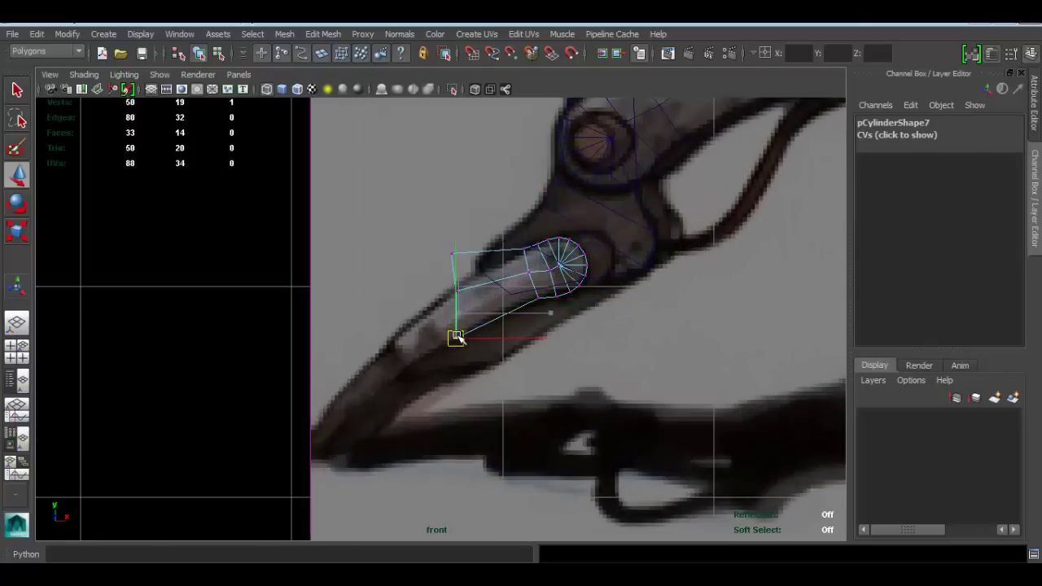
{"action": "left_click_drag", "start_coordinate": [438, 275], "coordinate": [456, 315]}
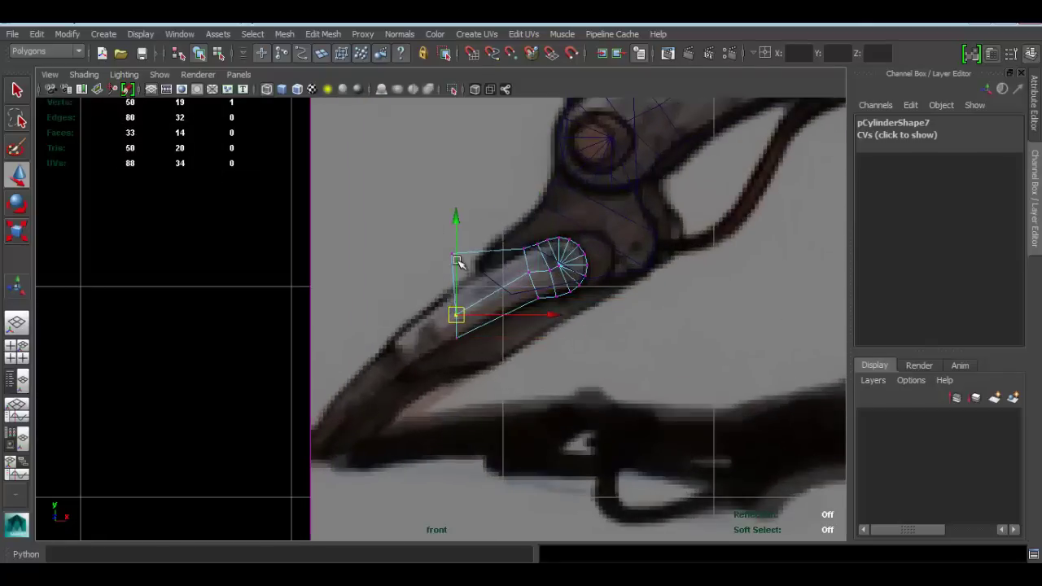
{"action": "left_click", "coordinate": [456, 259]}
{"action": "left_click_drag", "start_coordinate": [455, 259], "coordinate": [452, 298]}
Step: Fit the rod's upper and lower vertices behind its round end to the drawing and straighten the open end's middle vertex
{"action": "scroll", "coordinate": [579, 244], "scroll_direction": "up", "scroll_amount": 4}
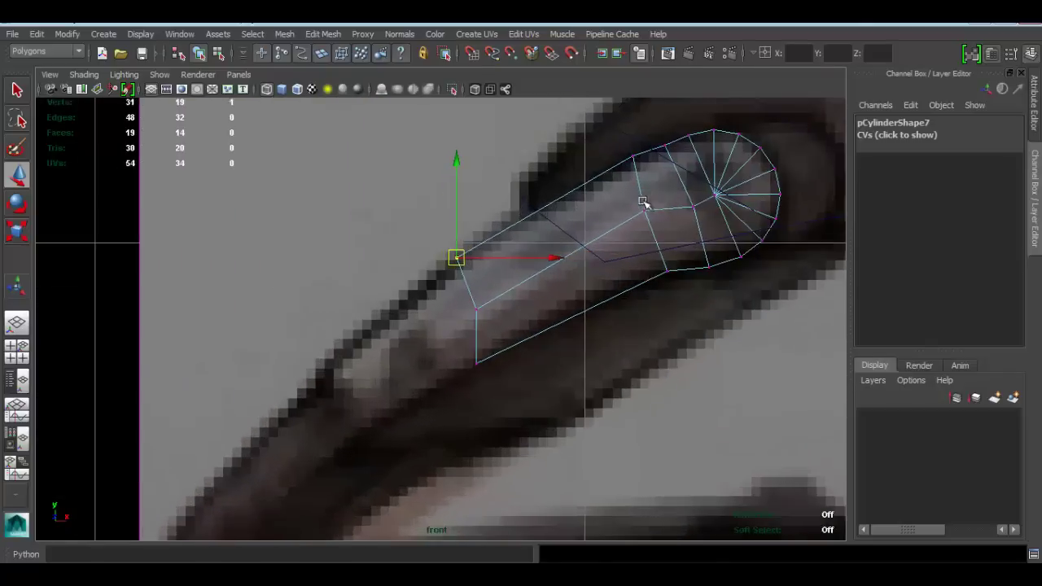
{"action": "middle_click_drag", "start_coordinate": [643, 201], "coordinate": [544, 283], "text": "alt"}
{"action": "scroll", "coordinate": [549, 250], "scroll_direction": "up", "scroll_amount": 1}
{"action": "left_click_drag", "start_coordinate": [538, 214], "coordinate": [560, 238]}
{"action": "left_click_drag", "start_coordinate": [546, 229], "coordinate": [525, 243]}
{"action": "left_click", "coordinate": [584, 361]}
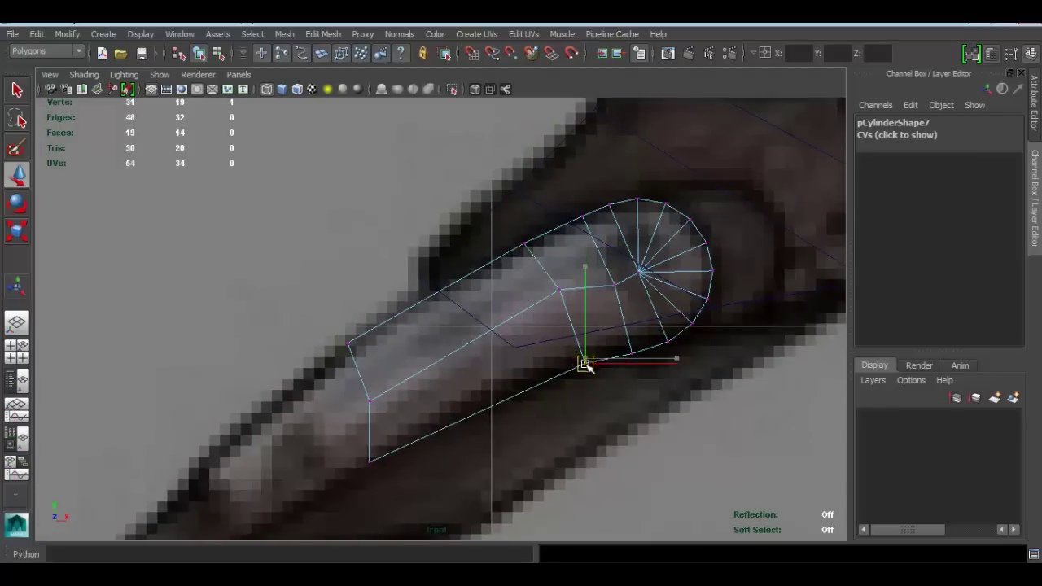
{"action": "left_click_drag", "start_coordinate": [585, 361], "coordinate": [579, 372]}
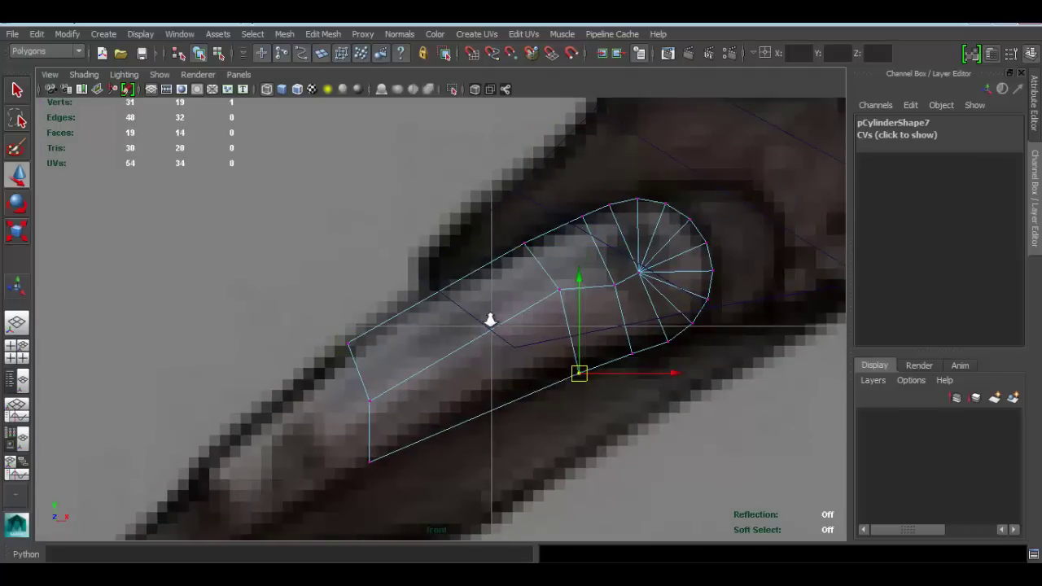
{"action": "scroll", "coordinate": [455, 320], "scroll_direction": "down", "scroll_amount": 3}
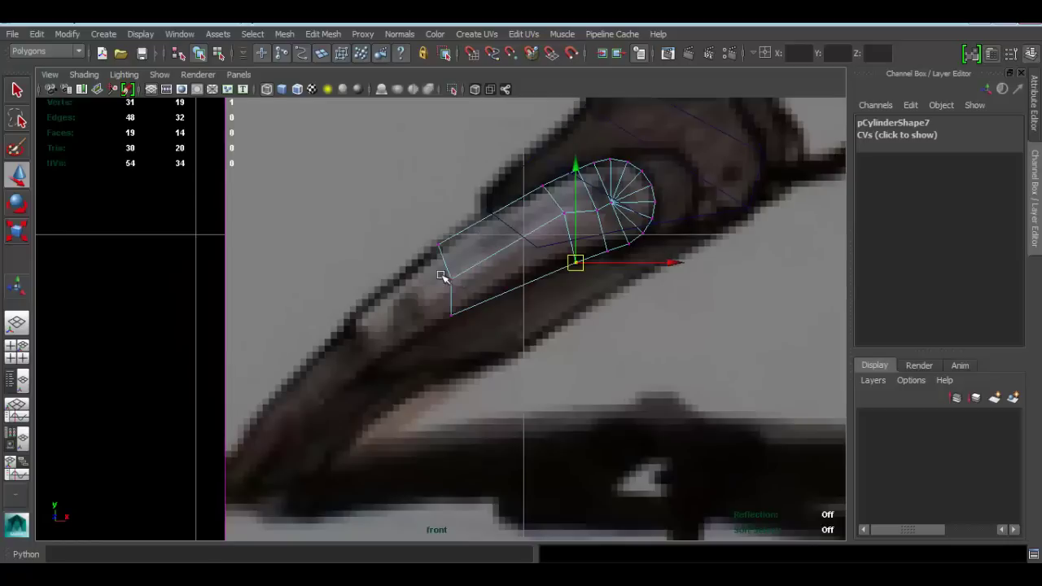
{"action": "left_click", "coordinate": [447, 280]}
{"action": "left_click_drag", "start_coordinate": [449, 281], "coordinate": [448, 283]}
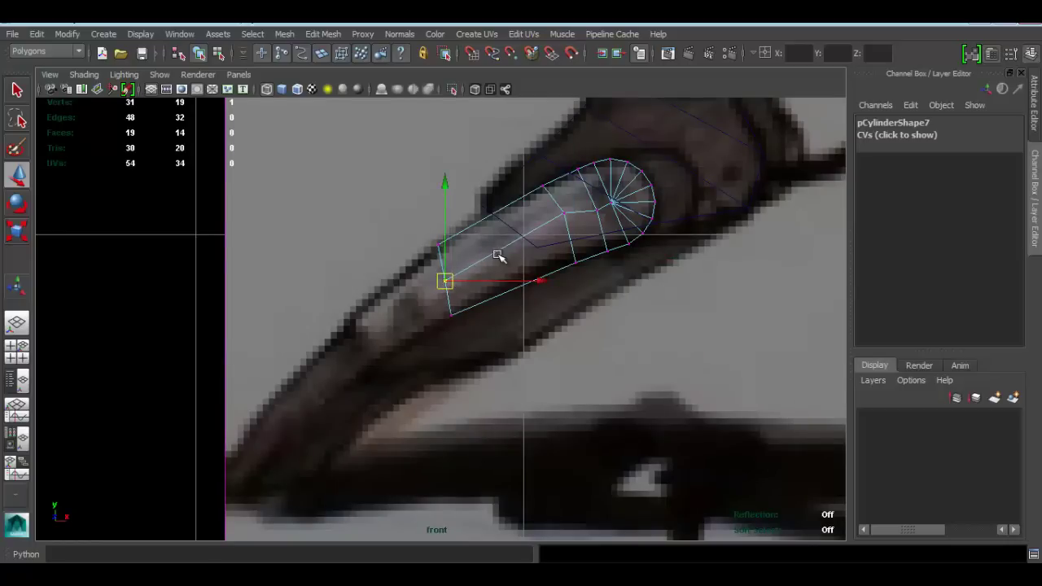
Step: Extrude the rod's two open-end edges and move them down to the bend above the foot tip
{"action": "right_click_drag", "start_coordinate": [499, 256], "coordinate": [495, 203]}
{"action": "left_click_drag", "start_coordinate": [470, 314], "coordinate": [470, 192]}
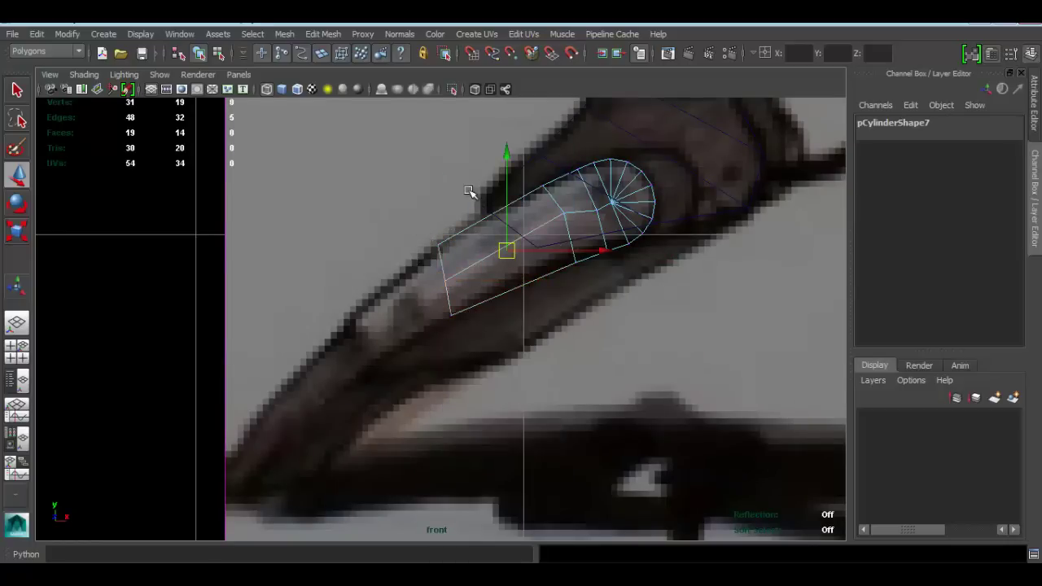
{"action": "left_click_drag", "start_coordinate": [433, 262], "coordinate": [453, 293]}
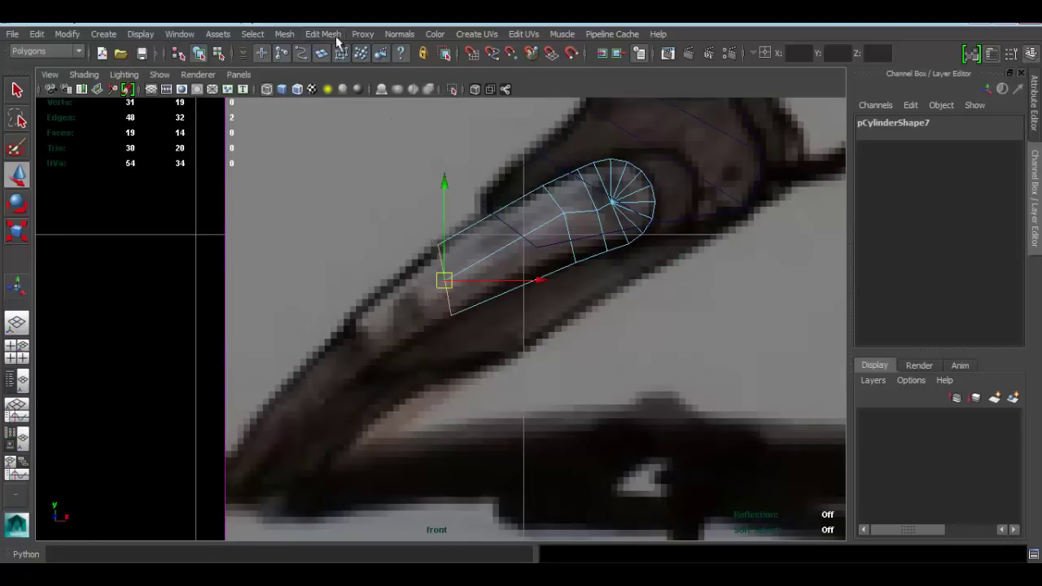
{"action": "left_click", "coordinate": [333, 35]}
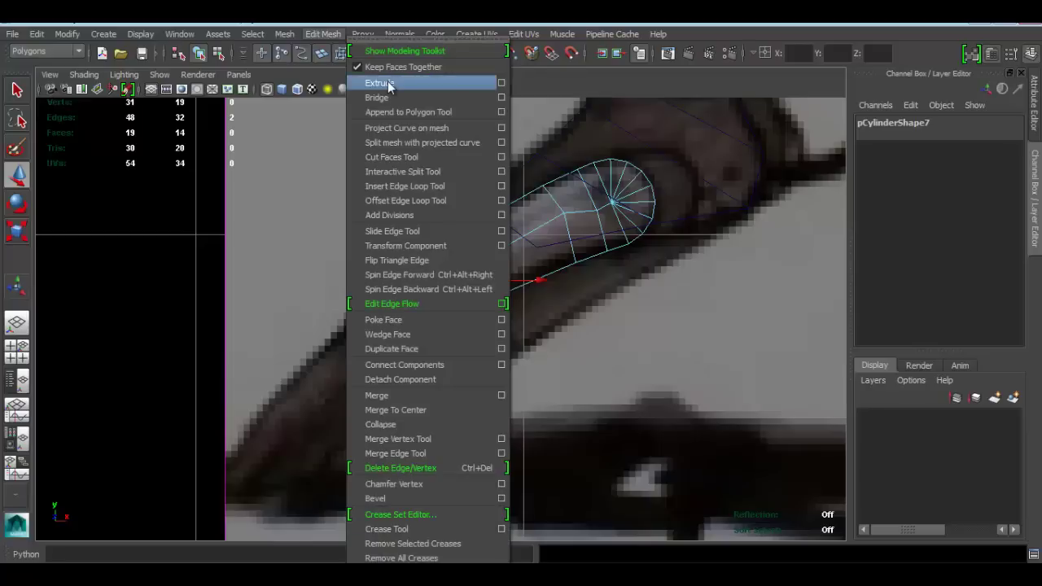
{"action": "left_click", "coordinate": [388, 83]}
{"action": "middle_click_drag", "start_coordinate": [458, 249], "coordinate": [494, 206], "text": "alt"}
{"action": "key", "text": "w"}
{"action": "left_click_drag", "start_coordinate": [474, 235], "coordinate": [368, 311]}
Step: Extrude the two end edges again from the bend and move them to the drawn foot tip
{"action": "left_click", "coordinate": [324, 34]}
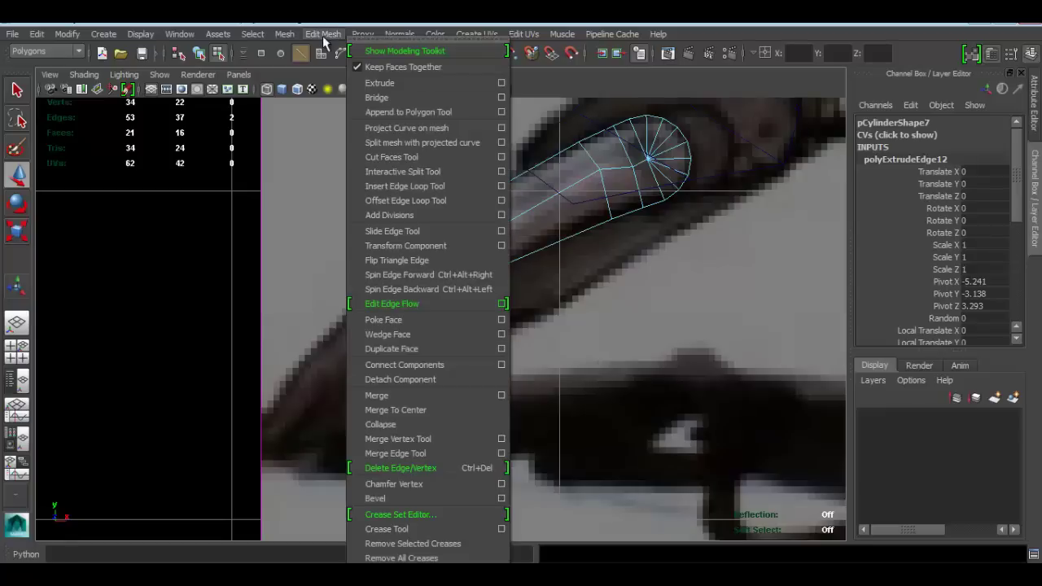
{"action": "left_click", "coordinate": [388, 83]}
{"action": "key", "text": "w"}
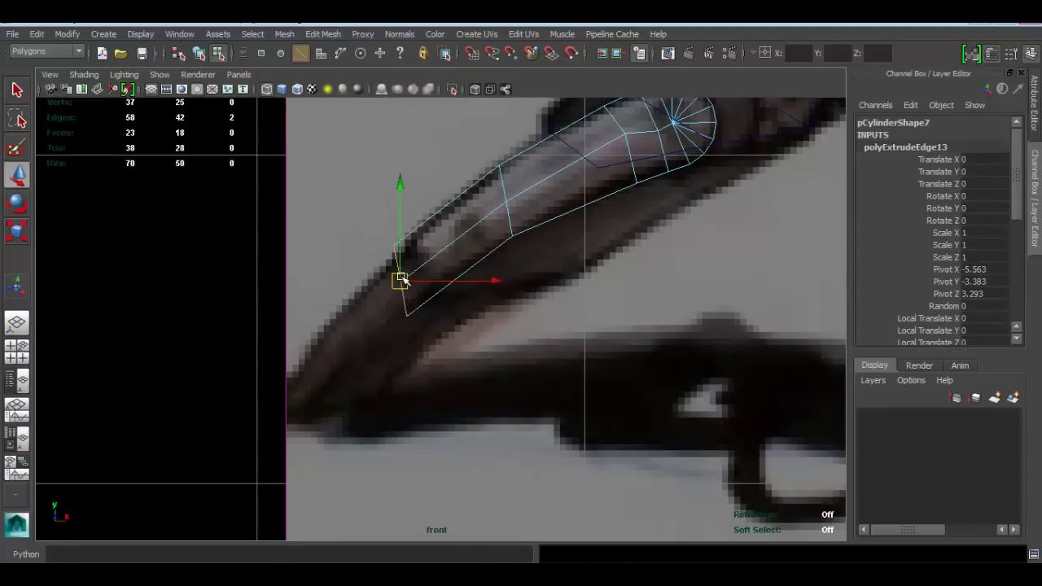
{"action": "left_click_drag", "start_coordinate": [400, 279], "coordinate": [296, 393]}
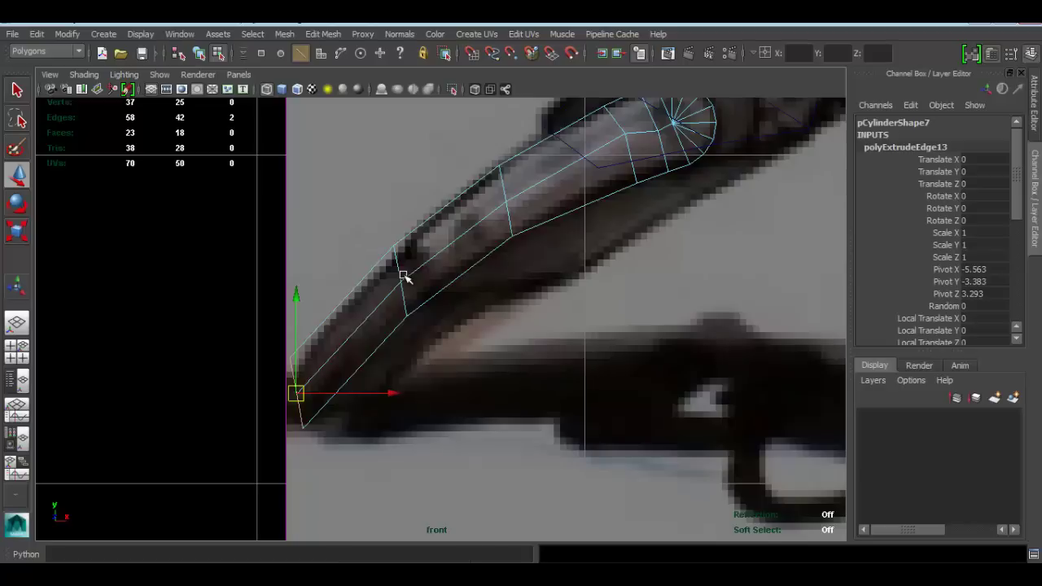
Step: Fit the rod's outer vertex at the bend and its foot-tip vertices to the drawing, narrowing the tip
{"action": "right_click_drag", "start_coordinate": [403, 275], "coordinate": [367, 235]}
{"action": "left_click_drag", "start_coordinate": [378, 231], "coordinate": [396, 252]}
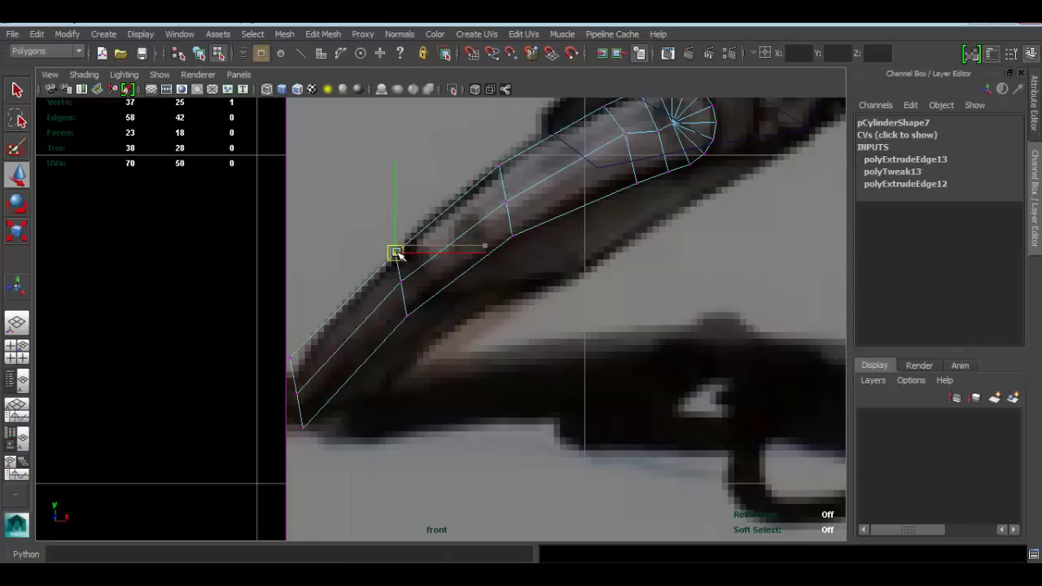
{"action": "left_click", "coordinate": [290, 356]}
{"action": "left_click_drag", "start_coordinate": [290, 357], "coordinate": [304, 356]}
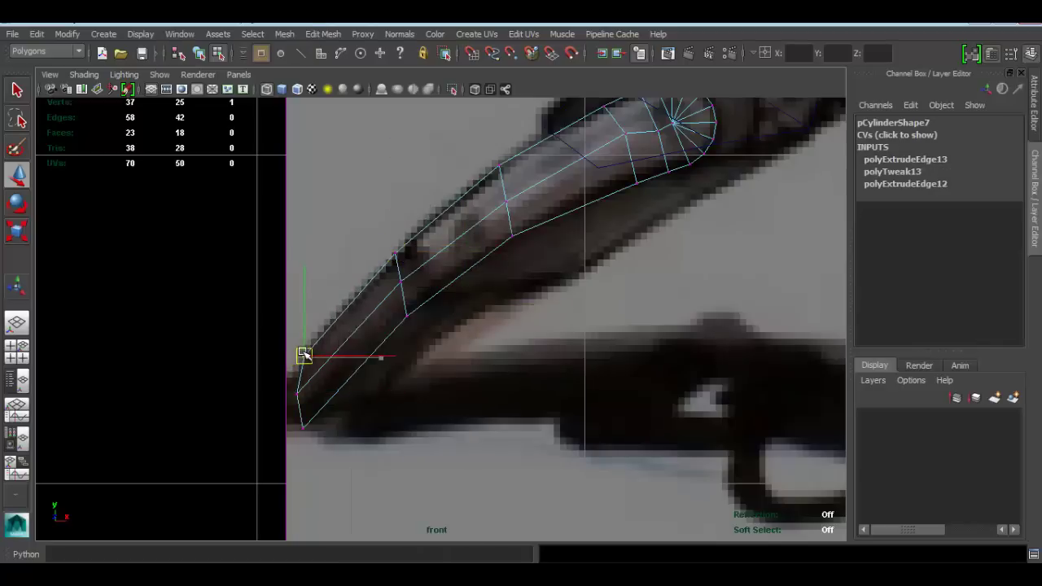
{"action": "right_click_drag", "start_coordinate": [537, 348], "coordinate": [563, 389], "text": "alt"}
{"action": "left_click", "coordinate": [293, 432]}
{"action": "left_click_drag", "start_coordinate": [293, 432], "coordinate": [303, 403]}
Step: Refine the rod's two underside vertices between the round end and the tip, and leave vertex editing
{"action": "left_click", "coordinate": [399, 312]}
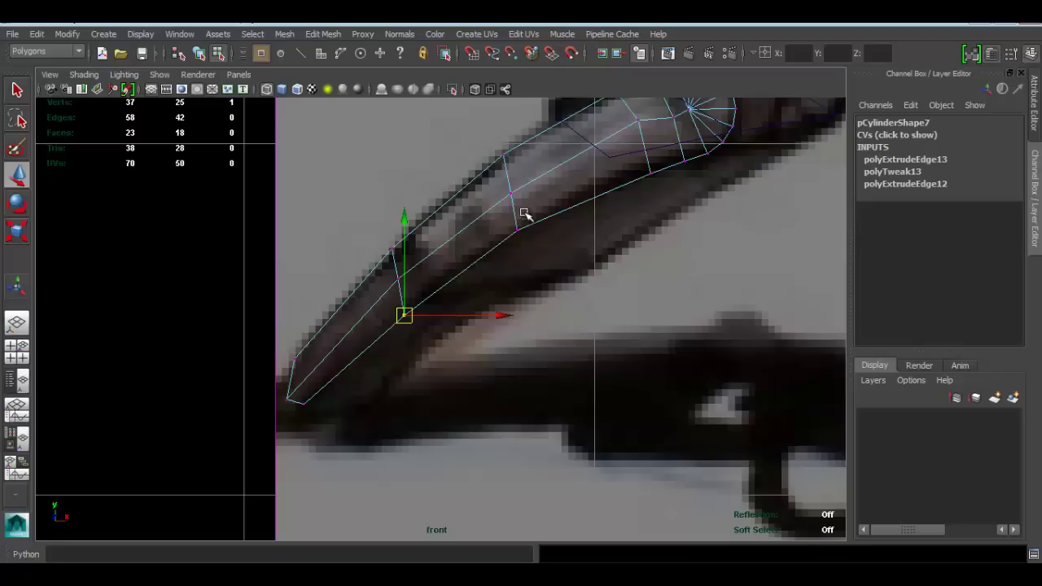
{"action": "mouse_move", "coordinate": [517, 230]}
{"action": "left_mouse_down"}
{"action": "mouse_move", "coordinate": [525, 220]}
{"action": "mouse_move", "coordinate": [517, 228]}
{"action": "left_mouse_up"}
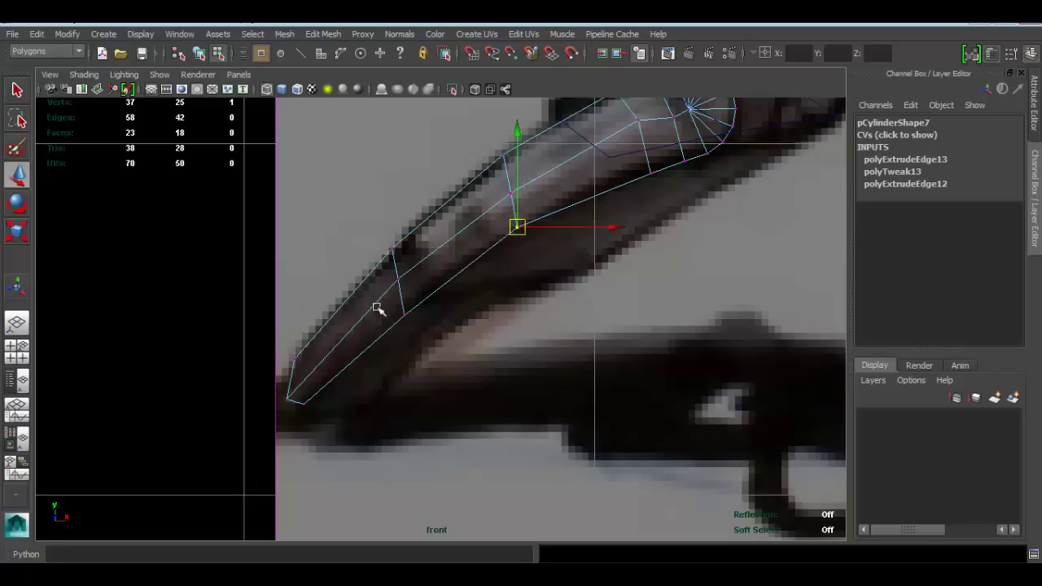
{"action": "left_click_drag", "start_coordinate": [377, 304], "coordinate": [410, 310]}
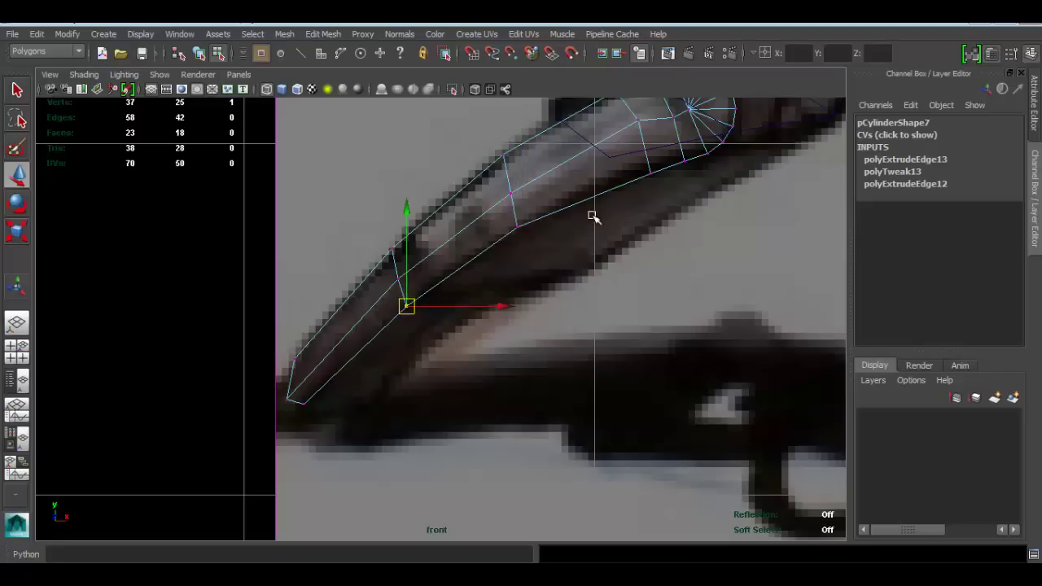
{"action": "scroll", "coordinate": [570, 210], "scroll_direction": "down", "scroll_amount": 3}
{"action": "left_click", "coordinate": [526, 274]}
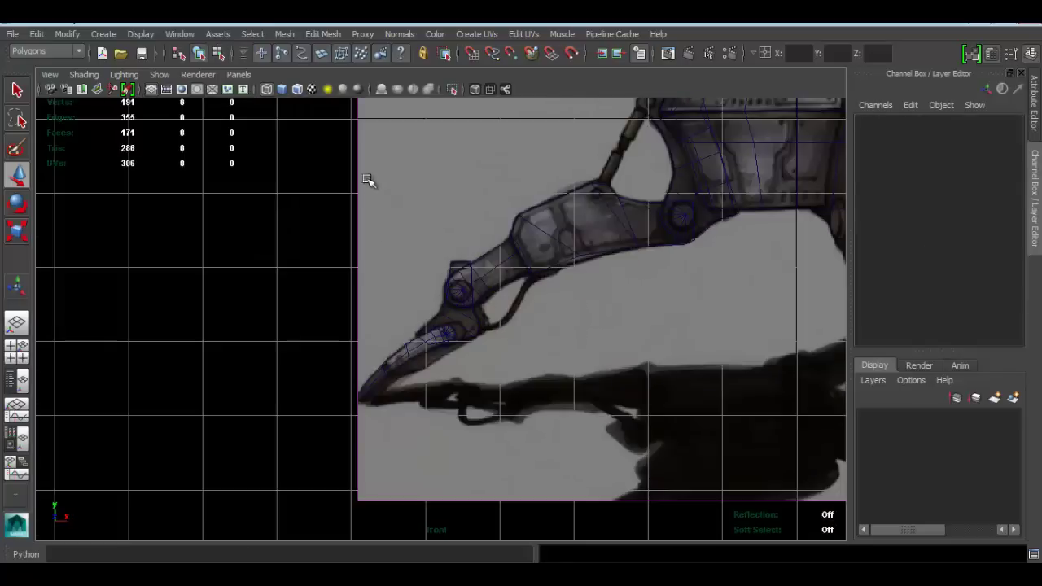
Step: Select all the leg pieces to check them against the reference drawing, and finish with only the hip piece selected
{"action": "left_click_drag", "start_coordinate": [367, 179], "coordinate": [576, 356]}
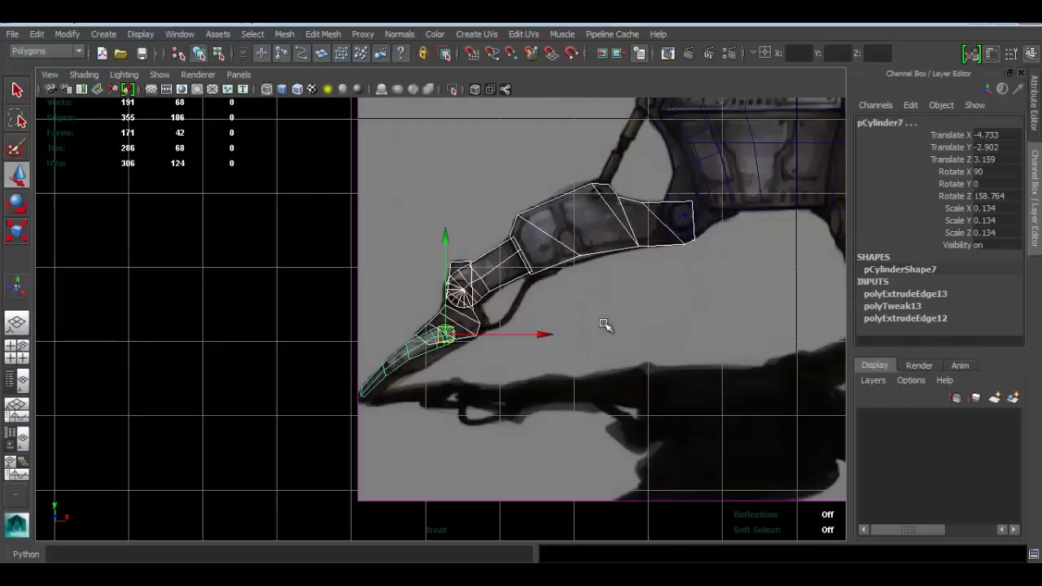
{"action": "middle_click_drag", "start_coordinate": [560, 306], "coordinate": [458, 389], "text": "alt"}
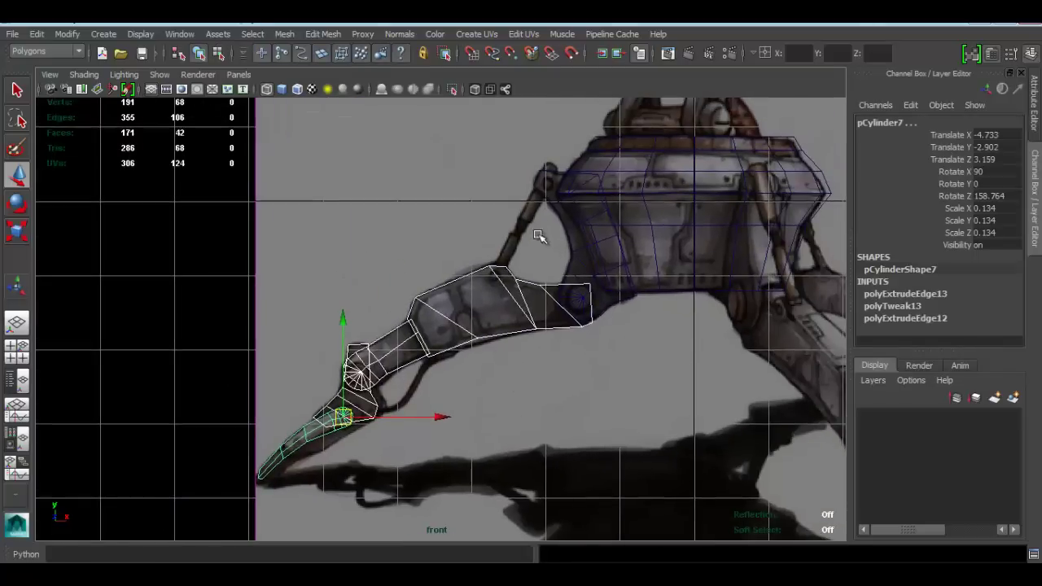
{"action": "left_click", "coordinate": [580, 315]}
{"action": "middle_click_drag", "start_coordinate": [561, 321], "coordinate": [486, 306], "text": "alt"}
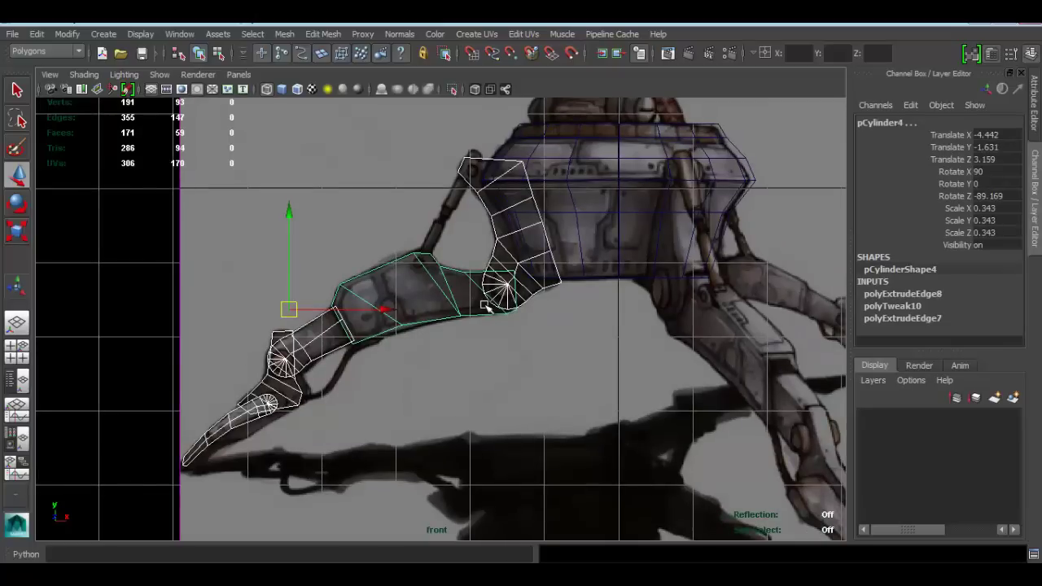
{"action": "middle_click_drag", "start_coordinate": [469, 250], "coordinate": [474, 292], "text": "alt"}
{"action": "right_click_drag", "start_coordinate": [493, 311], "coordinate": [545, 383], "text": "alt"}
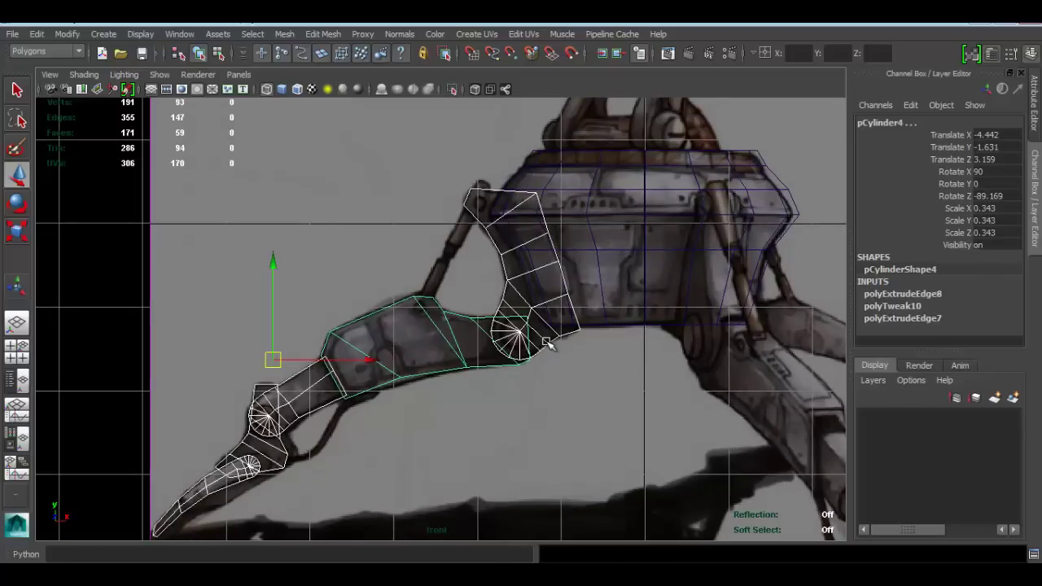
{"action": "left_click", "coordinate": [561, 340]}
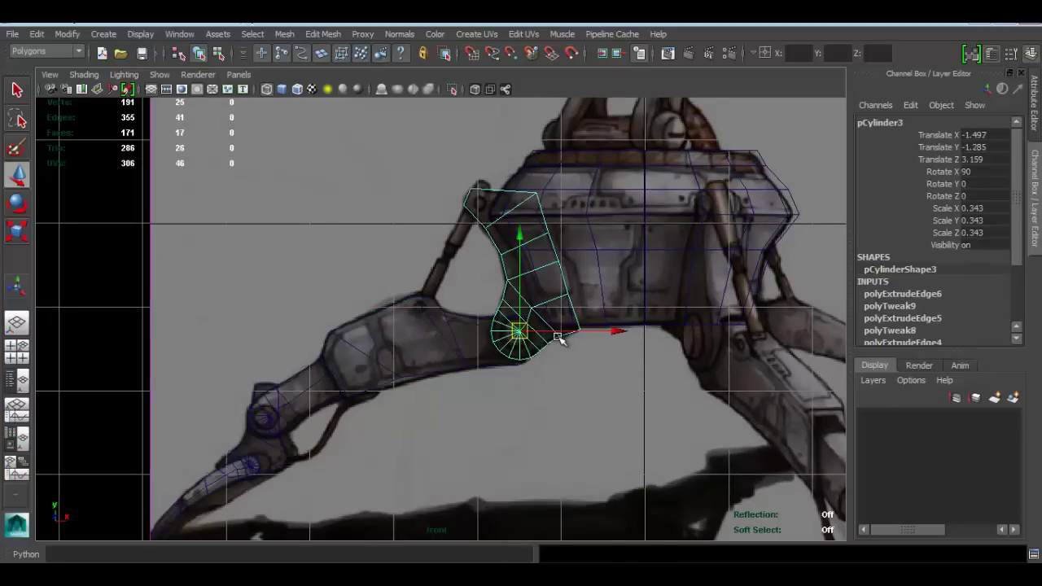
Step: Examine the flat leg pieces and their placement relative to the body from several angles in the perspective view
{"action": "key", "text": "space"}
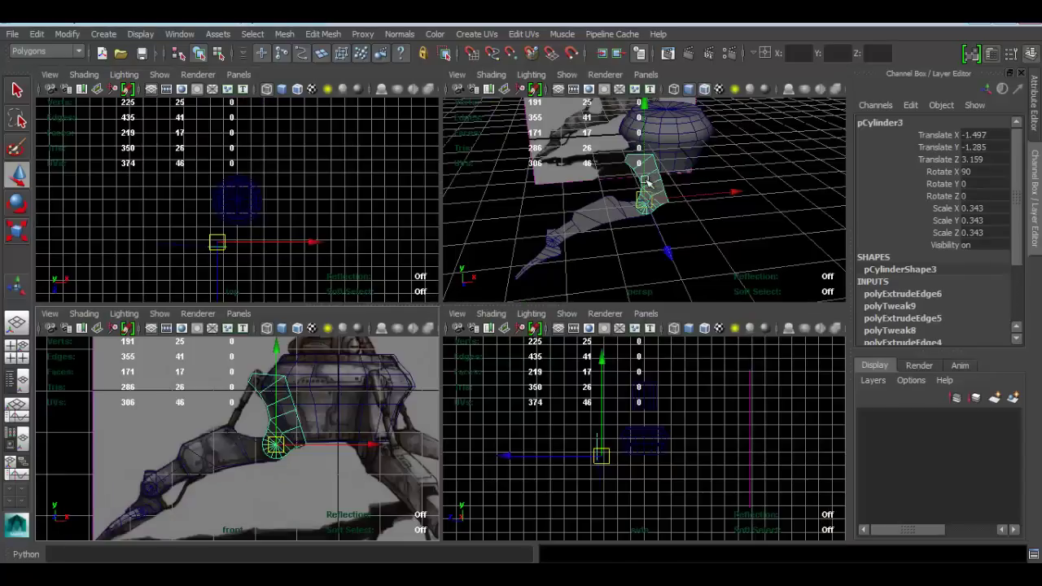
{"action": "key", "text": "space"}
{"action": "left_click_drag", "start_coordinate": [488, 291], "coordinate": [484, 295], "text": "alt"}
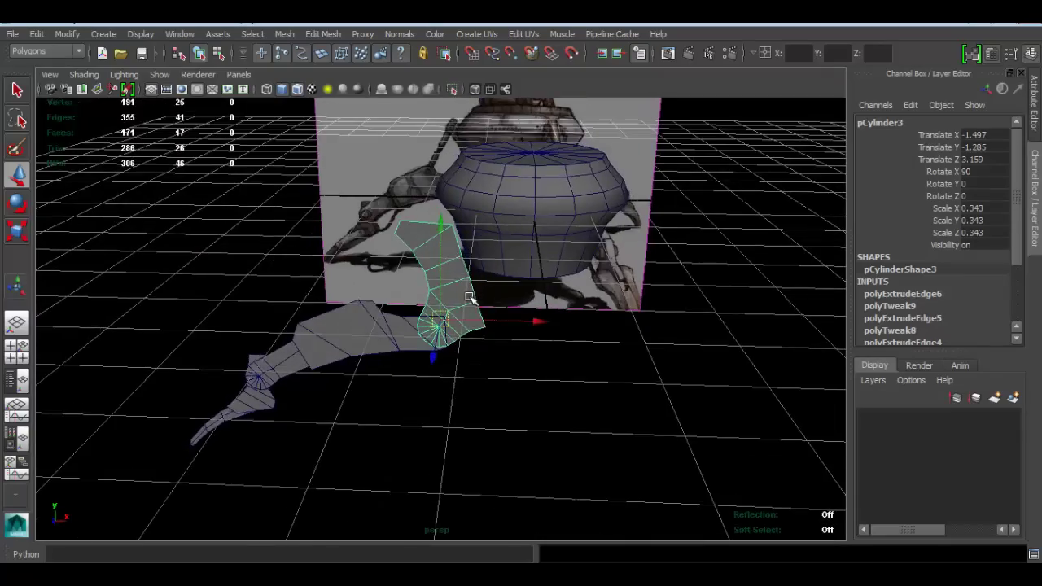
{"action": "scroll", "coordinate": [469, 300], "scroll_direction": "up", "scroll_amount": 5}
{"action": "scroll", "coordinate": [468, 300], "scroll_direction": "down", "scroll_amount": 3}
{"action": "scroll", "coordinate": [472, 288], "scroll_direction": "down", "scroll_amount": 4}
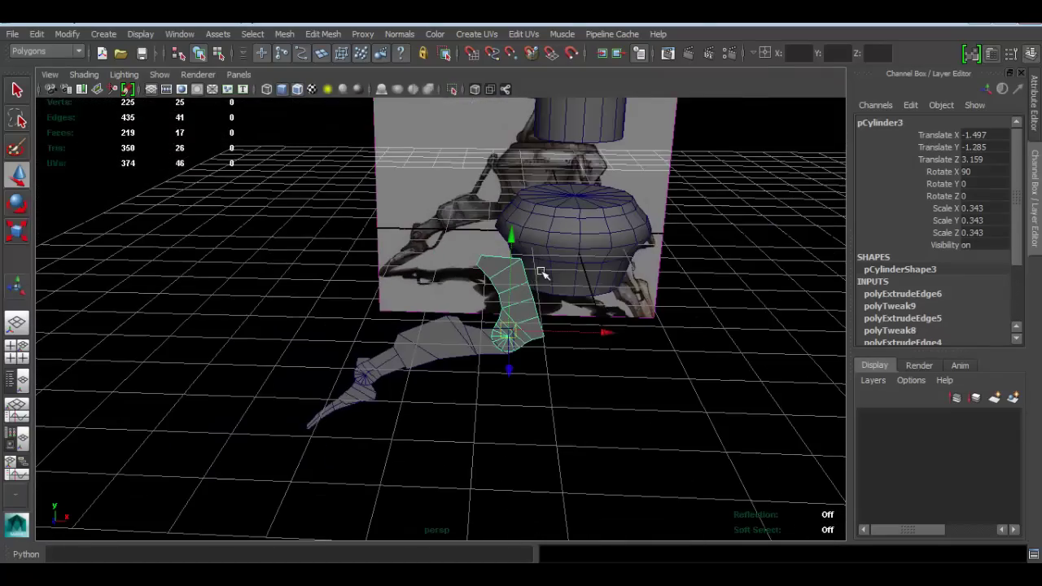
{"action": "left_click", "coordinate": [600, 393]}
{"action": "left_click_drag", "start_coordinate": [600, 394], "coordinate": [553, 295], "text": "alt"}
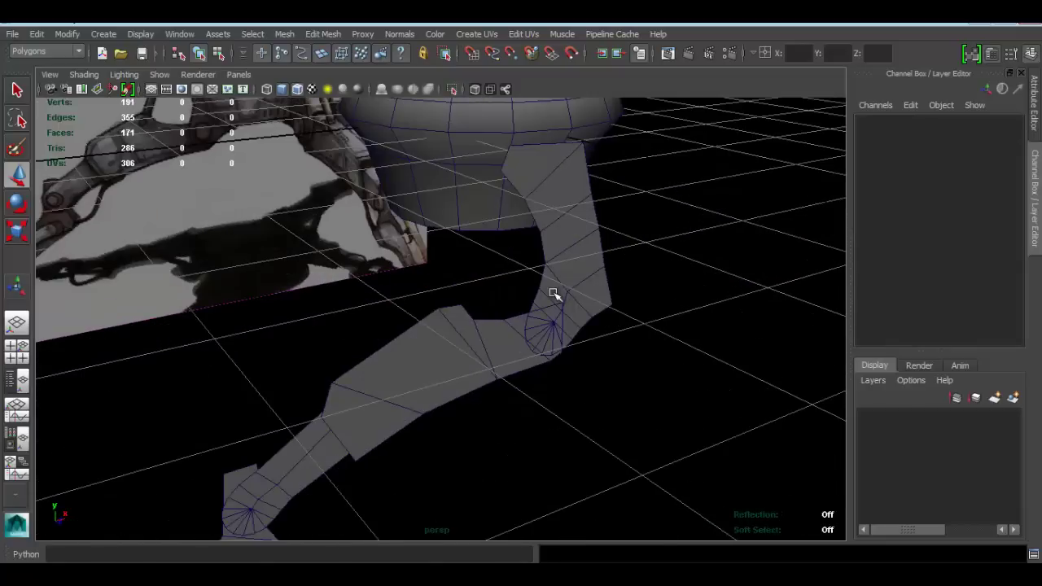
{"action": "left_click_drag", "start_coordinate": [560, 236], "coordinate": [523, 339], "text": "alt"}
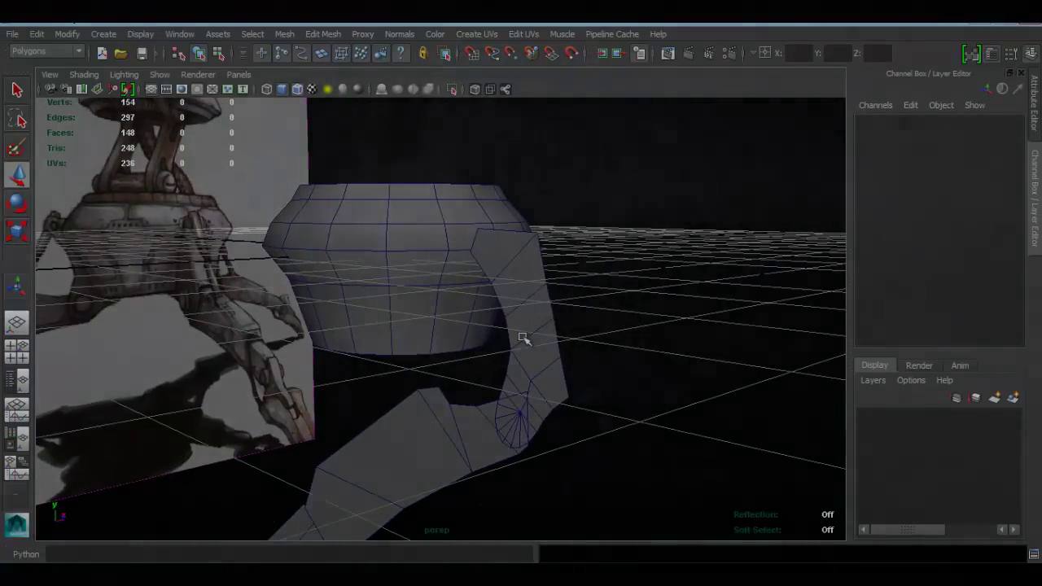